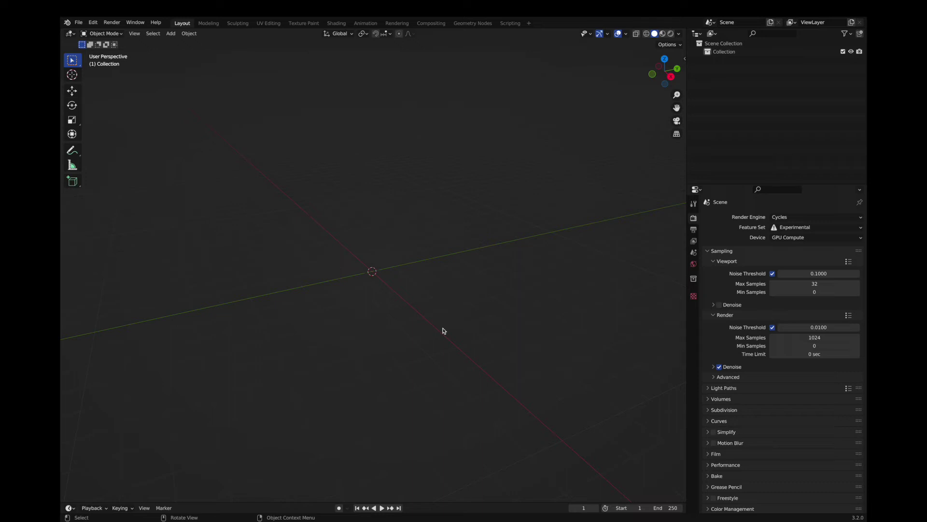
Add a plane and stretch it along Y into a rectangle
key(shift+a)
click(463, 309)
middle_drag(414, 304, 396, 265)
scroll(396, 265, down, 2)
key(Tab)
key(s)
key(y)
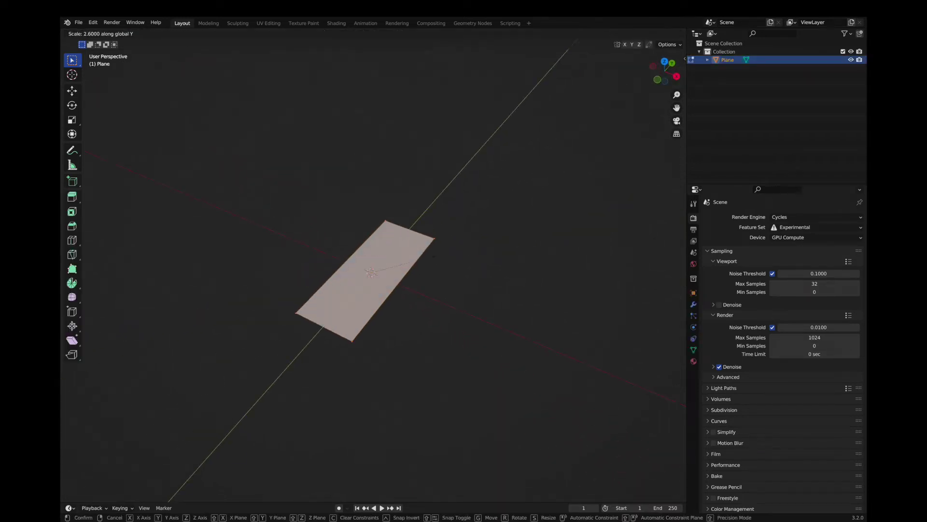
click(439, 253)
Resize and widen the rectangle, then extrude it upward into a thin slab
key(s)
click(478, 251)
key(s)
key(y)
click(427, 269)
key(e)
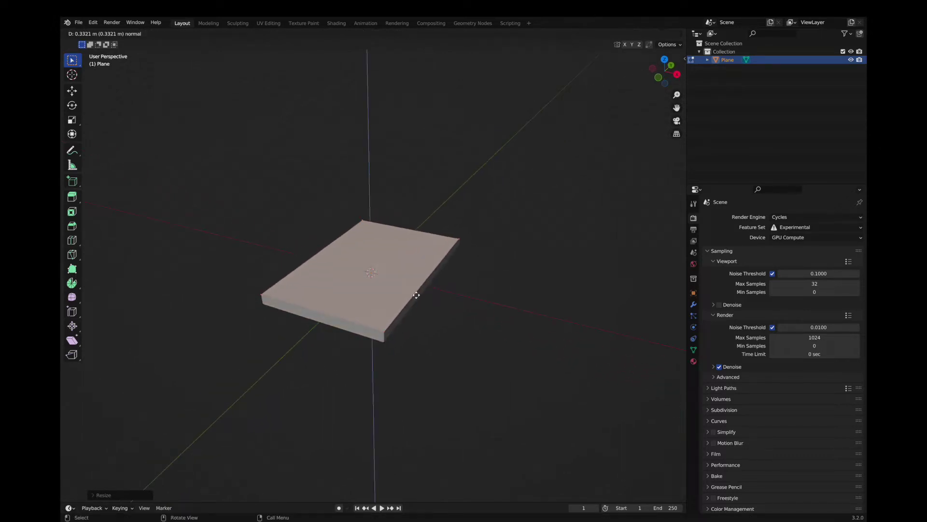
click(404, 306)
scroll(403, 306, up, 2)
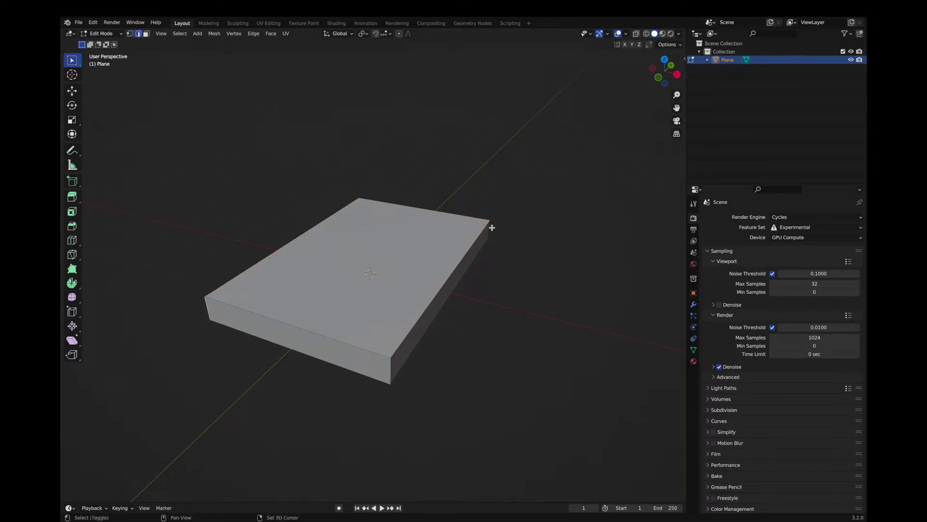
Bevel the slab's bottom-right vertical corner edge into a rounded corner
middle_drag(498, 228, 335, 330)
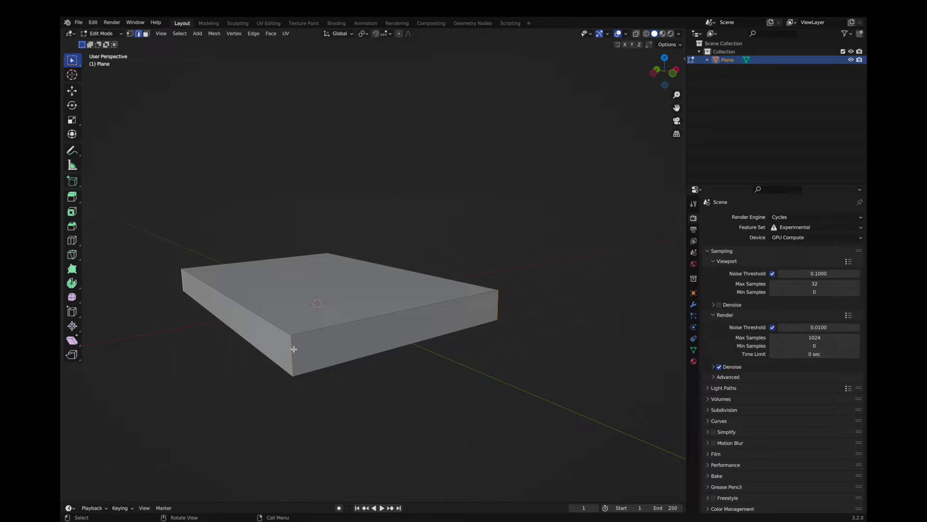
middle_drag(336, 366, 439, 339)
key(ctrl+b)
click(475, 318)
key(Tab)
Duplicate the slab's top face and separate it into its own object
key(Tab)
key(3)
click(424, 239)
key(shift+d)
right_click(439, 278)
key(p)
click(438, 277)
key(a)
key(Tab)
click(399, 297)
key(Tab)
Undo the separation and reselect the slab's top face in face mode
key(ctrl+z)
key(ctrl+z)
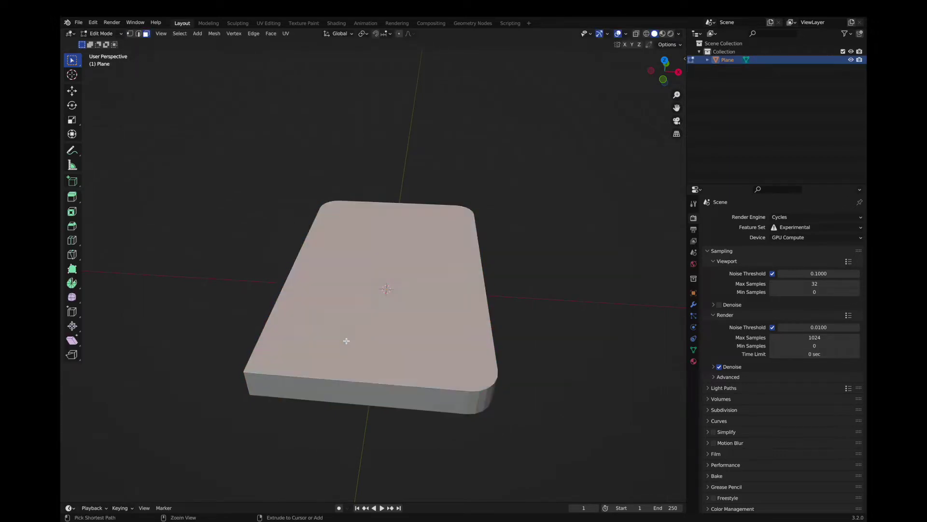
key(ctrl+z)
click(146, 34)
click(398, 277)
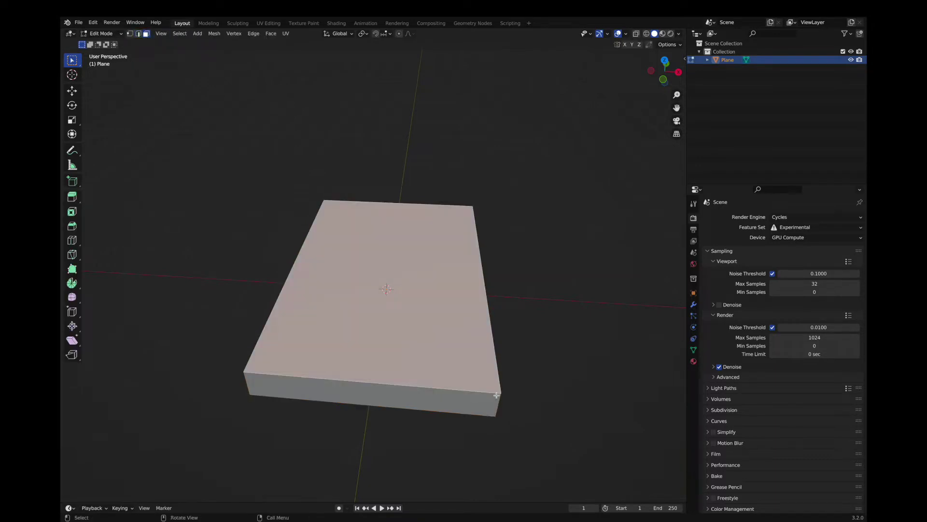
click(496, 395)
key(2)
mouse_move(496, 395)
middle_down()
mouse_move(572, 320)
mouse_move(584, 360)
mouse_move(498, 347)
middle_up()
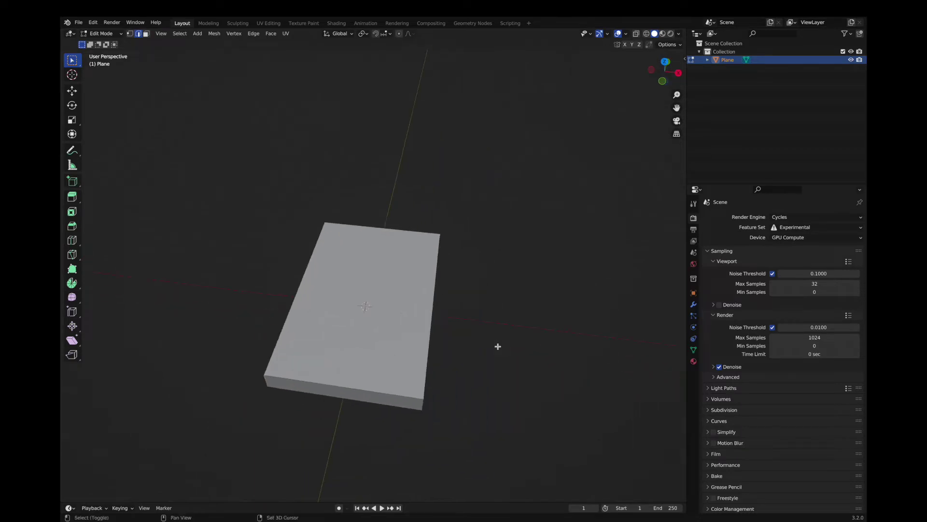
mouse_move(447, 238)
middle_down()
mouse_move(447, 289)
mouse_move(192, 93)
middle_up()
Copy the top face in place and separate it into a new object, Plane.001
key(3)
click(437, 304)
key(g)
key(Escape)
key(p)
click(434, 292)
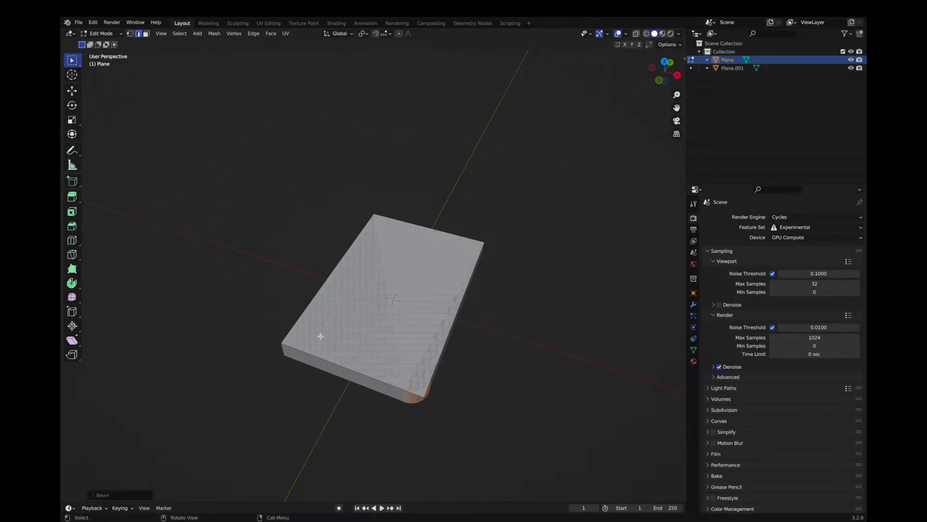
Edit Plane.001 and add a loop cut across the face
key(Tab)
click(392, 386)
key(Tab)
key(ctrl+r)
click(408, 342)
click(409, 342)
Scale and move the inner edge loop down to outline the screen area
key(s)
click(443, 255)
scroll(444, 255, up, 3)
middle_drag(443, 255, 452, 255)
key(g)
click(425, 368)
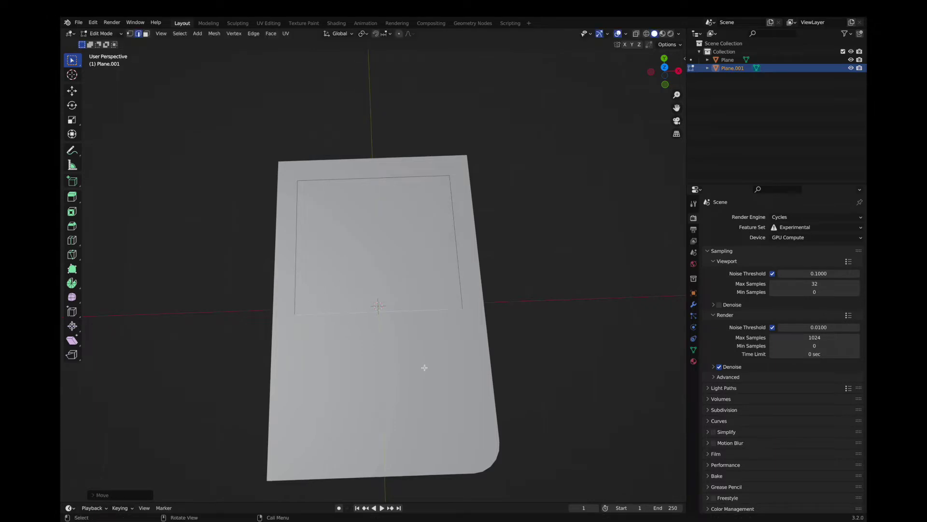
Extrude the inner screen face upward into a raised block, then select body and block
middle_drag(424, 368, 411, 292)
middle_drag(370, 228, 379, 222)
key(e)
click(379, 222)
key(Tab)
click(399, 255)
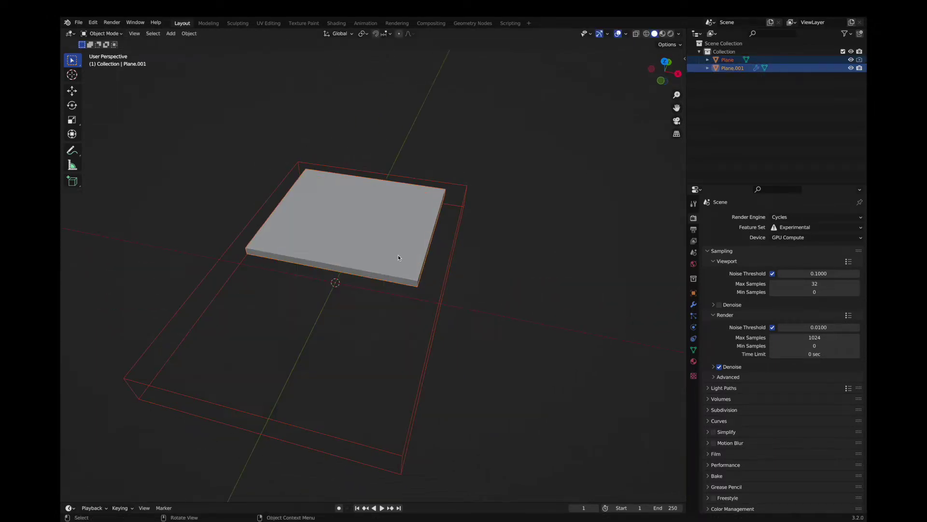
shift+click(386, 326)
Cut the block from the body with a Difference boolean using the Fast solver
key(ctrl+KP_Subtract)
click(693, 304)
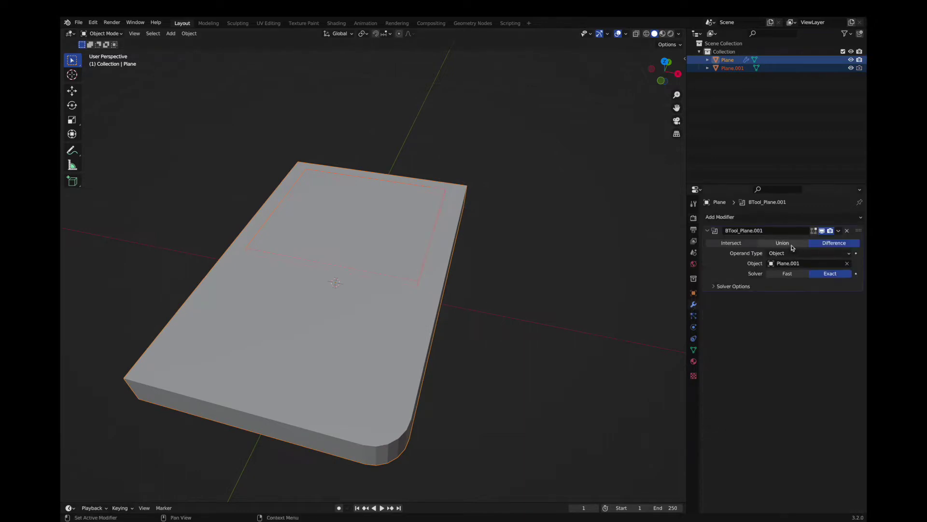
click(787, 273)
middle_drag(507, 260, 471, 253)
click(393, 239)
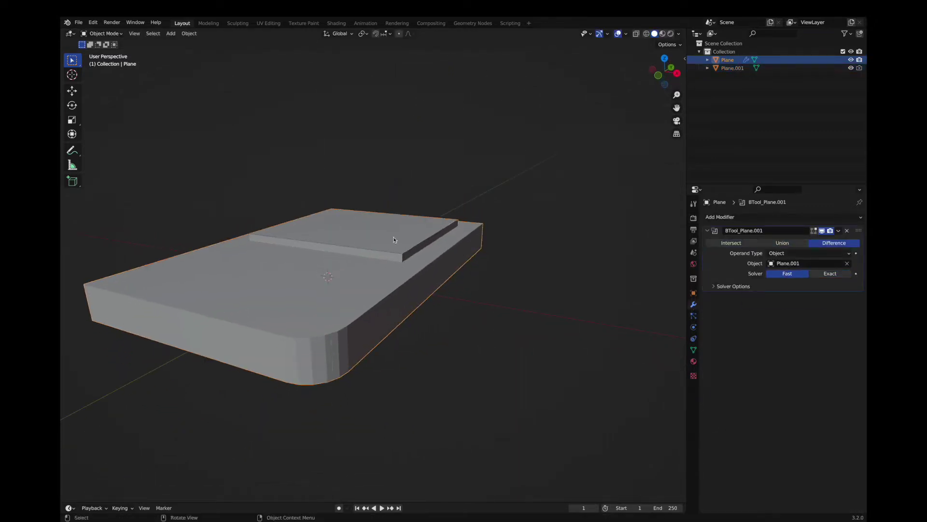
mouse_move(441, 252)
middle_down()
mouse_move(398, 249)
mouse_move(339, 319)
mouse_move(302, 304)
mouse_move(320, 335)
middle_up()
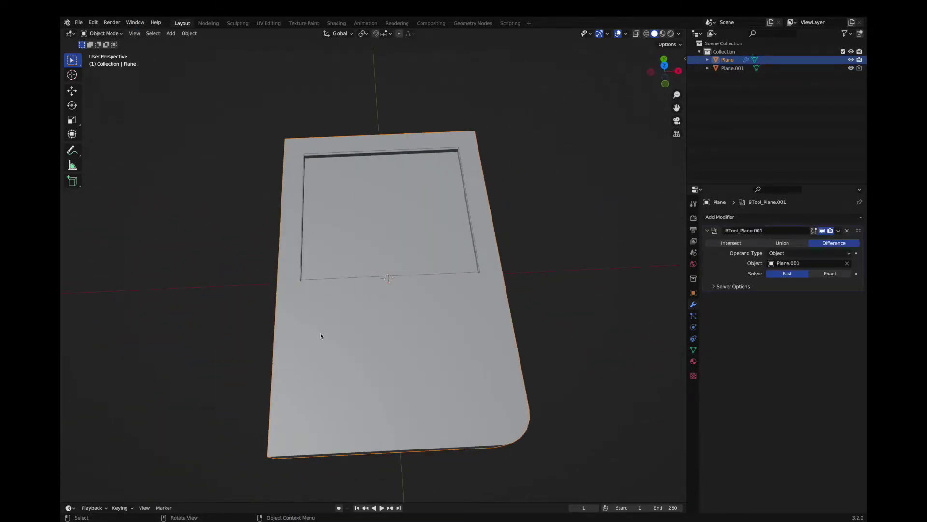
Add a new plane and shrink it to a small square below the screen
key(shift+a)
click(380, 137)
key(Tab)
key(s)
click(369, 330)
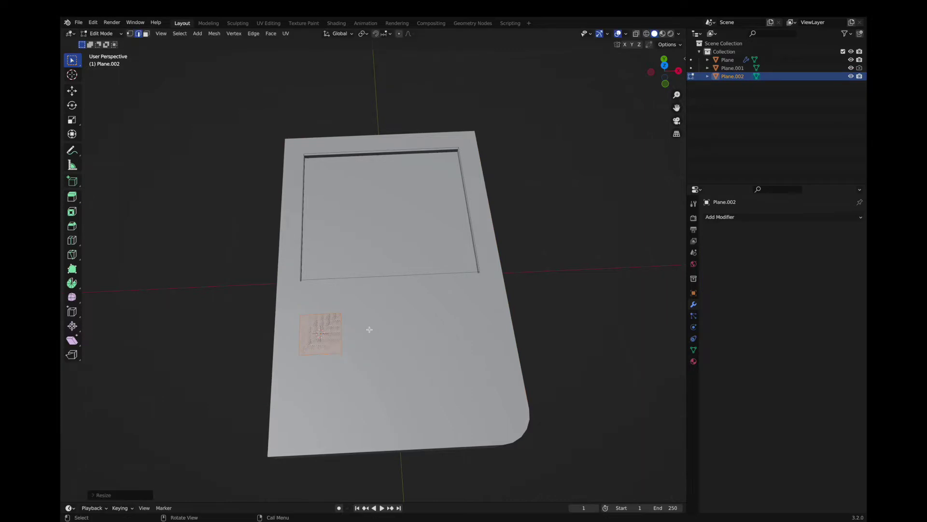
Pull the square's bottom-middle vertex down into a pointed pentagon
scroll(322, 354, up, 2)
scroll(321, 356, up, 3)
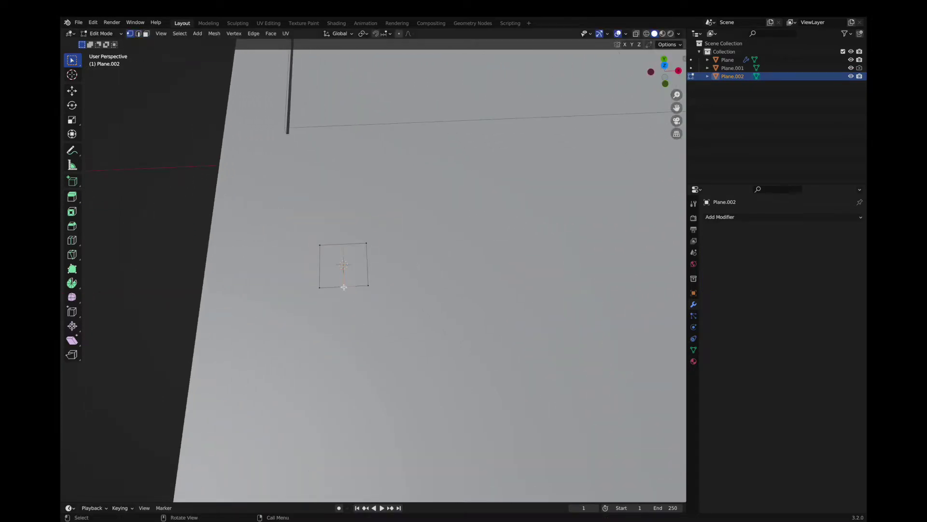
key(g)
click(383, 352)
key(g)
click(376, 302)
Extrude the pentagon upward into a small raised prism
key(a)
key(e)
middle_drag(416, 298, 415, 279)
click(415, 279)
key(g)
key(z)
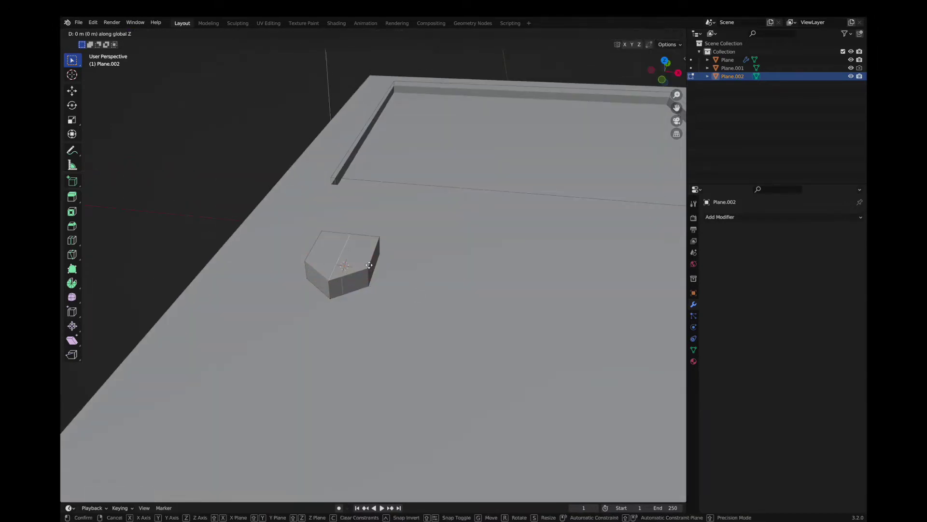
right_click(369, 266)
middle_drag(370, 266, 357, 251)
Shift the whole prism up along Y in top view to form the first D-pad arm
key(a)
key(KP_7)
key(g)
key(y)
click(373, 172)
key(Tab)
click(719, 217)
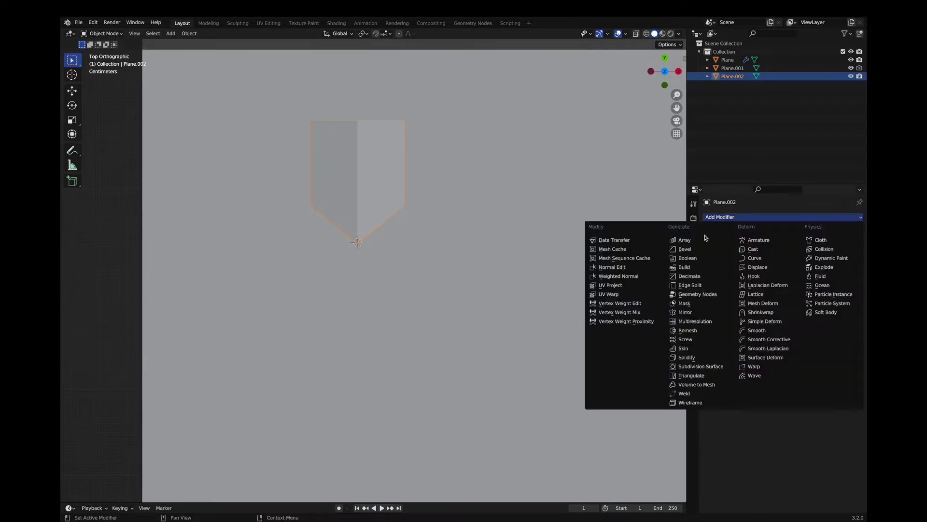
Add a Mirror modifier to the arm and an Empty as the mirror centre
click(744, 288)
middle_drag(415, 271, 358, 186)
key(Tab)
key(Tab)
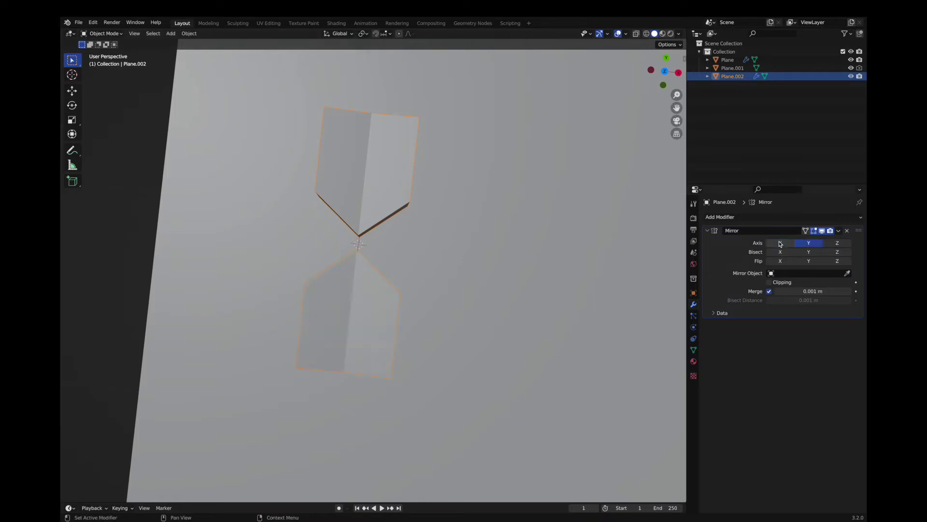
key(shift+a)
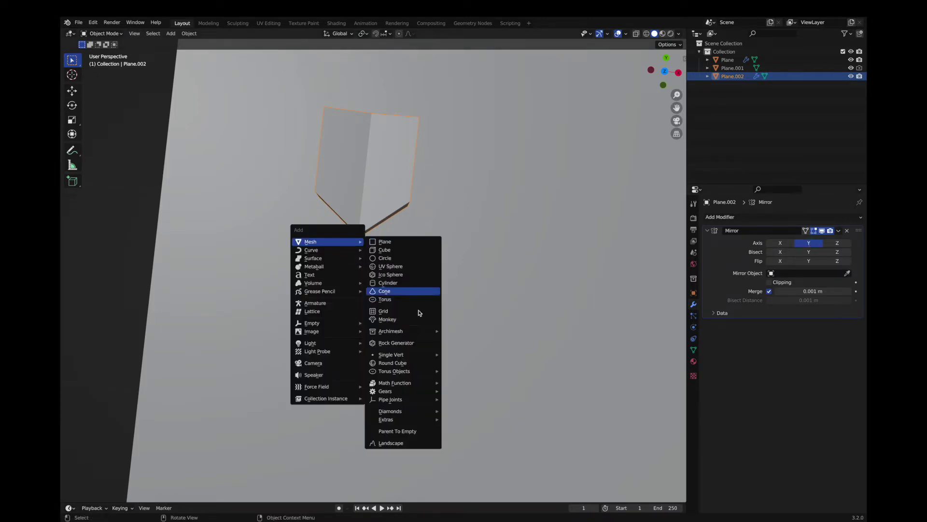
mouse_move(311, 323)
click(395, 324)
mouse_move(395, 324)
middle_down()
mouse_move(399, 270)
mouse_move(422, 216)
middle_up()
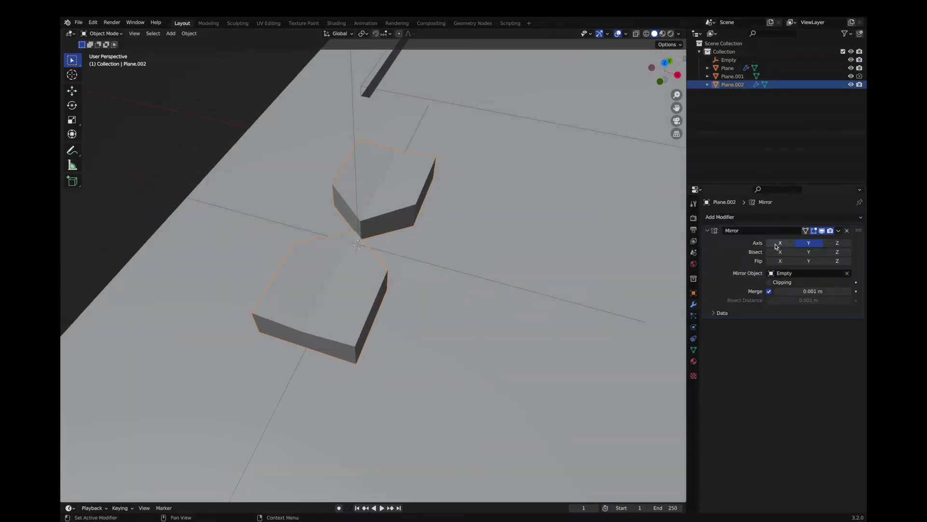
Rotate the duplicated arm pair 90° to form the cross-shaped D-pad
key(r)
key(x)
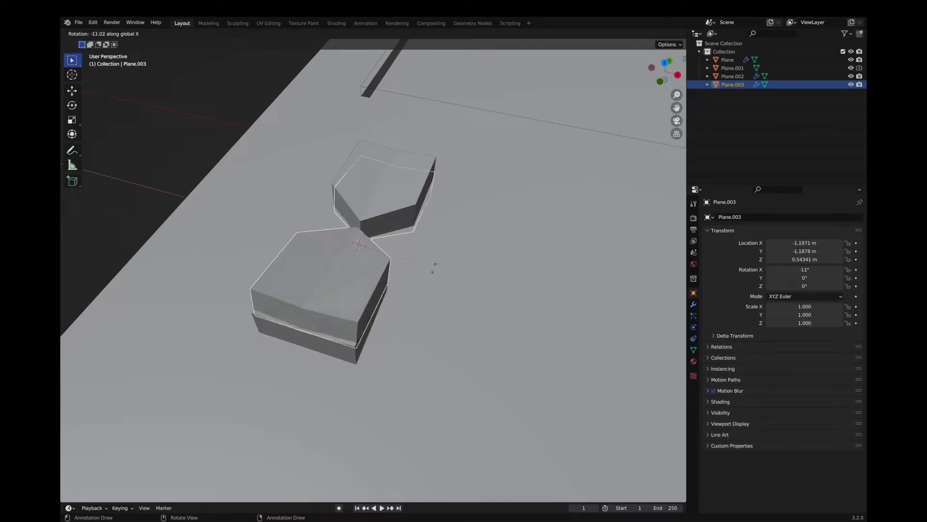
click(434, 265)
middle_drag(434, 266, 513, 229)
click(513, 230)
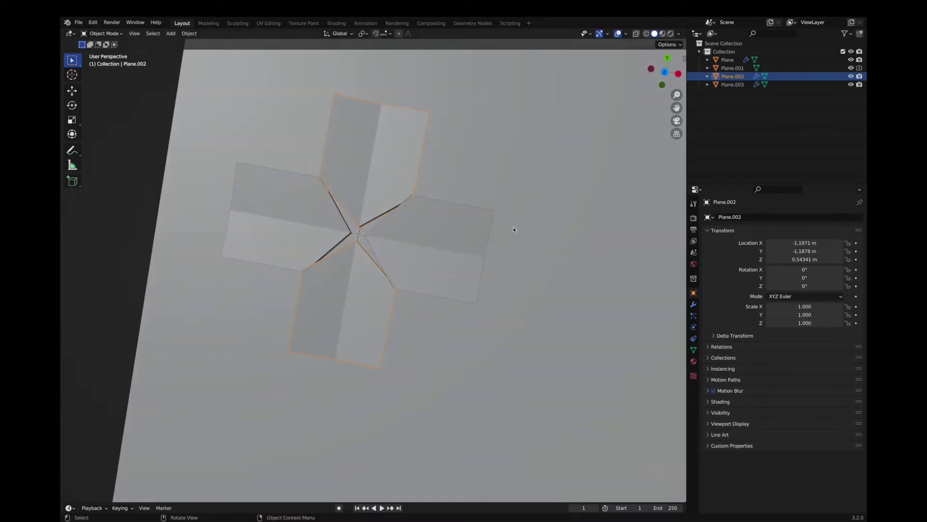
key(Tab)
Move the left D-pad arm along X to line it up
key(g)
click(417, 248)
key(g)
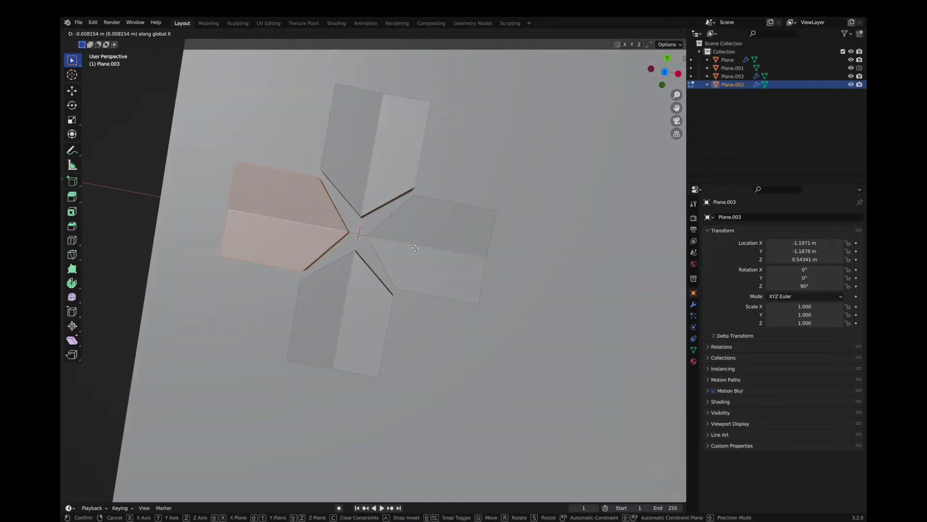
click(414, 248)
mouse_move(414, 248)
middle_down()
mouse_move(304, 284)
mouse_move(311, 230)
mouse_move(361, 271)
middle_up()
key(Tab)
Move both D-pad objects onto the body left of centre, then add a button circle
scroll(351, 265, down, 5)
shift+click(311, 230)
shift+click(323, 254)
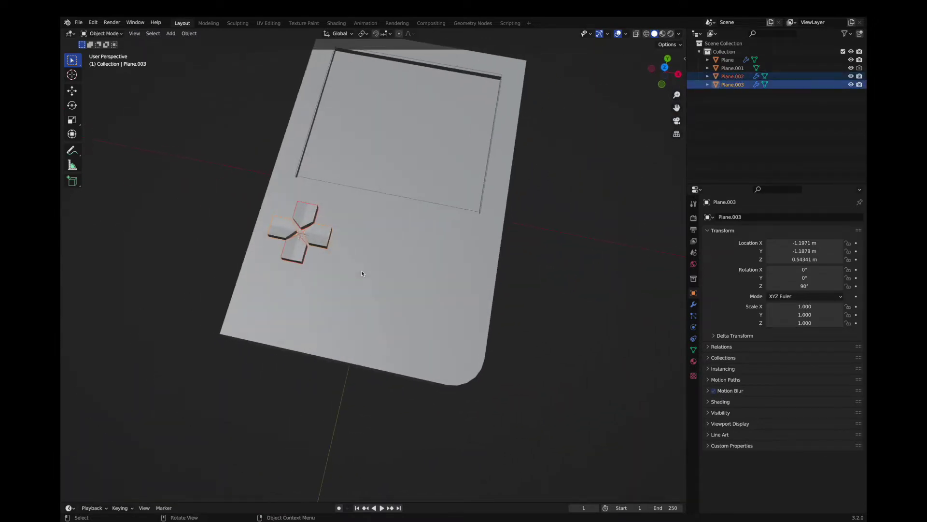
key(g)
key(shift+z)
click(387, 283)
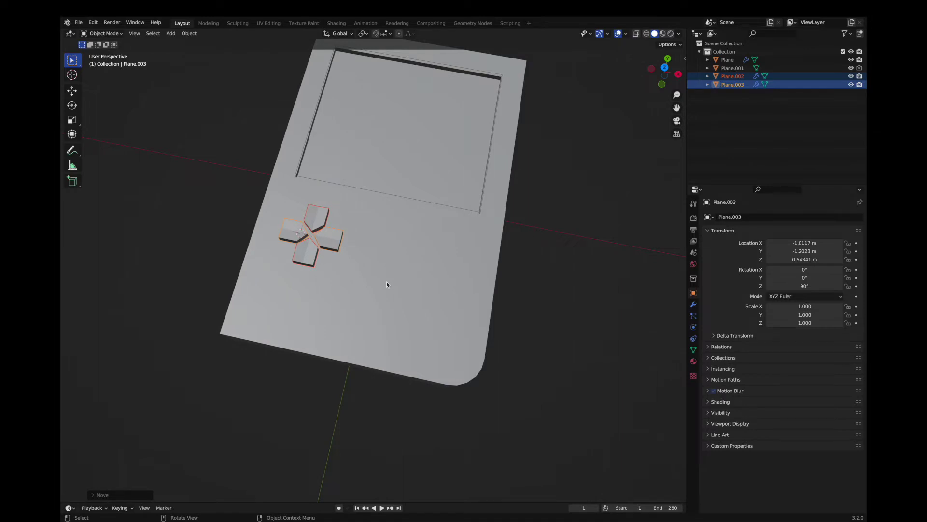
shift+right_click(436, 296)
key(shift+a)
click(478, 229)
Extrude the circle upward into a round button and place it right of the D-pad
mouse_move(478, 229)
middle_down()
mouse_move(481, 288)
mouse_move(501, 316)
middle_up()
key(Tab)
key(e)
click(469, 294)
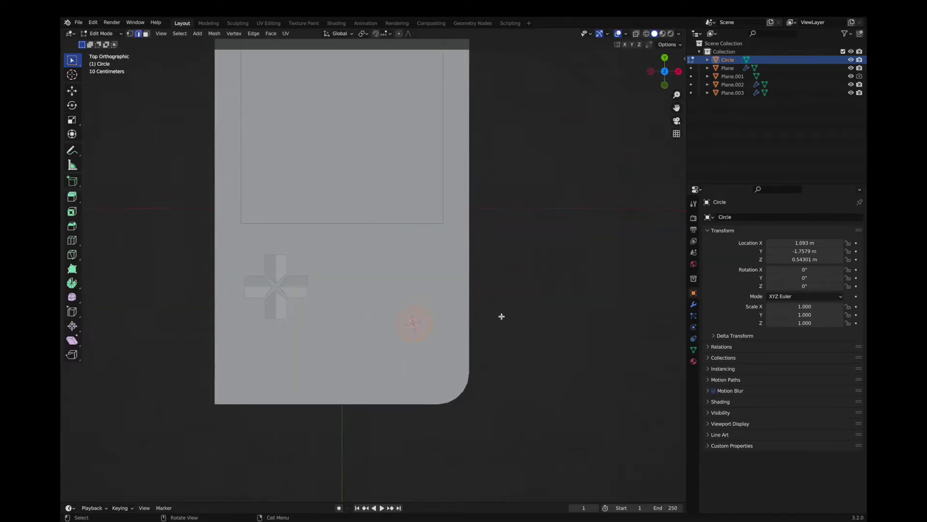
key(Tab)
key(g)
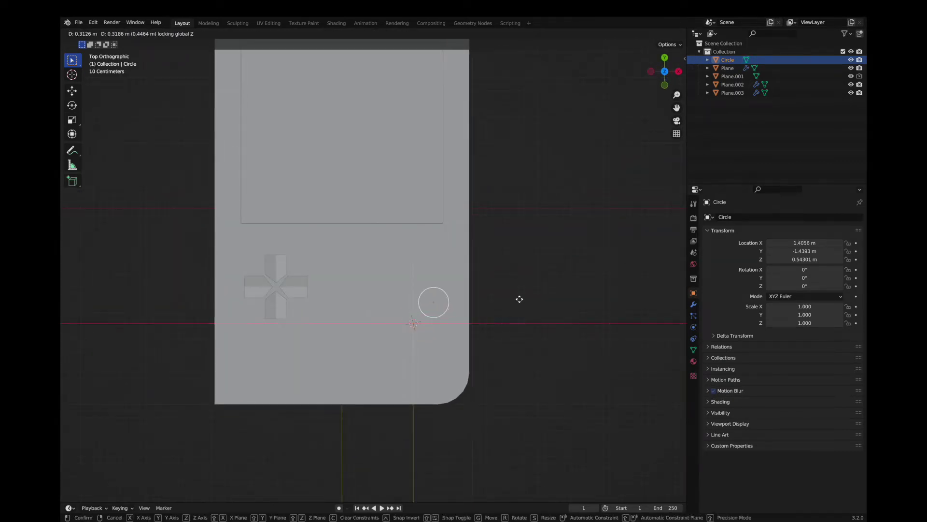
click(515, 307)
Duplicate the button as a second button and add a new plane below the D-pad
key(shift+d)
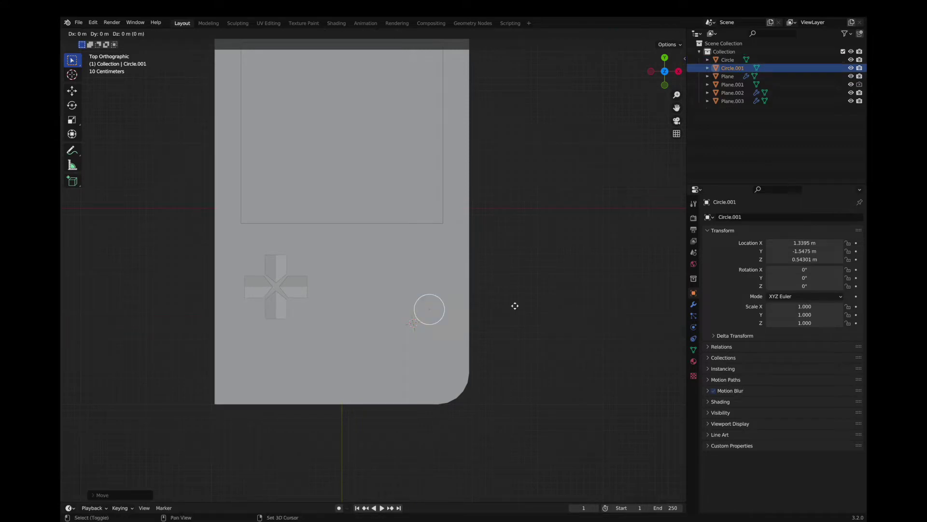
click(413, 321)
mouse_move(413, 321)
middle_down()
mouse_move(454, 316)
mouse_move(401, 338)
middle_up()
key(shift+a)
click(402, 356)
key(Tab)
Shrink the new plane into a smaller rectangle on the handheld's face
key(s)
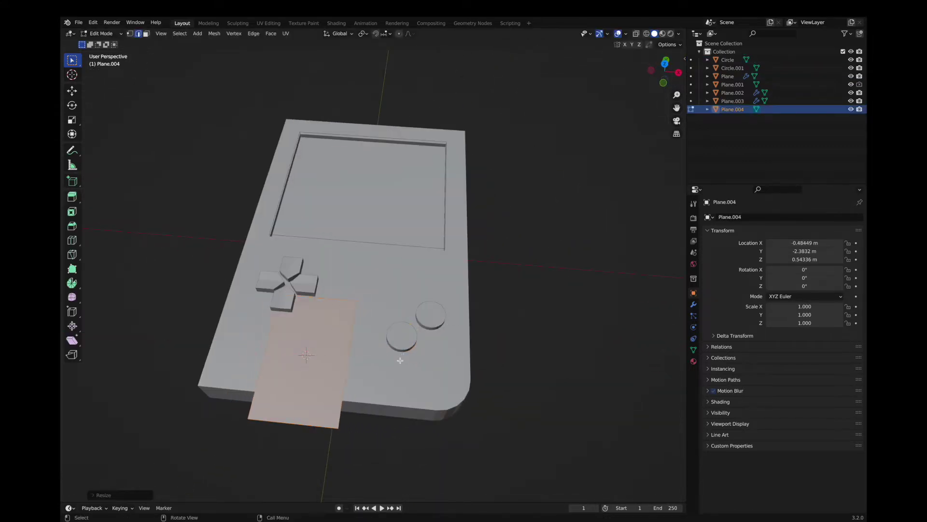
click(310, 341)
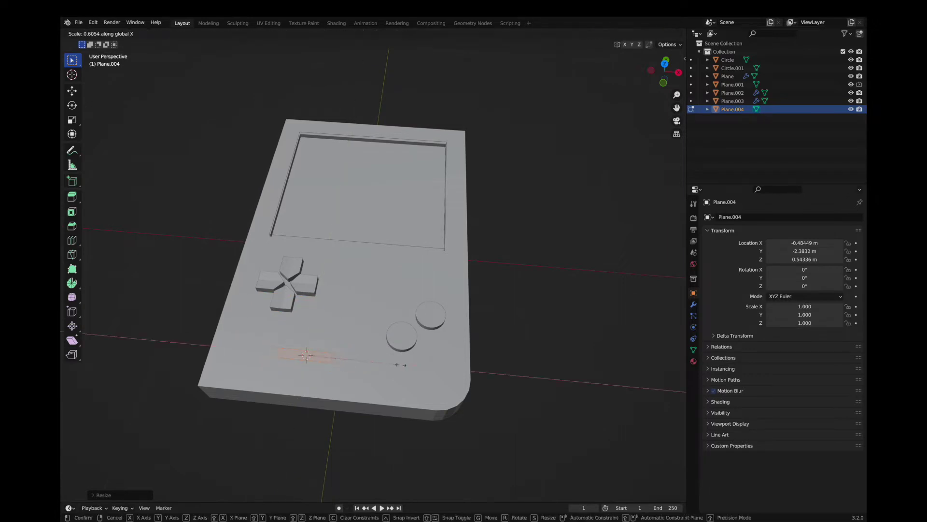
shift+middle_drag(316, 387, 350, 355)
scroll(350, 355, up, 4)
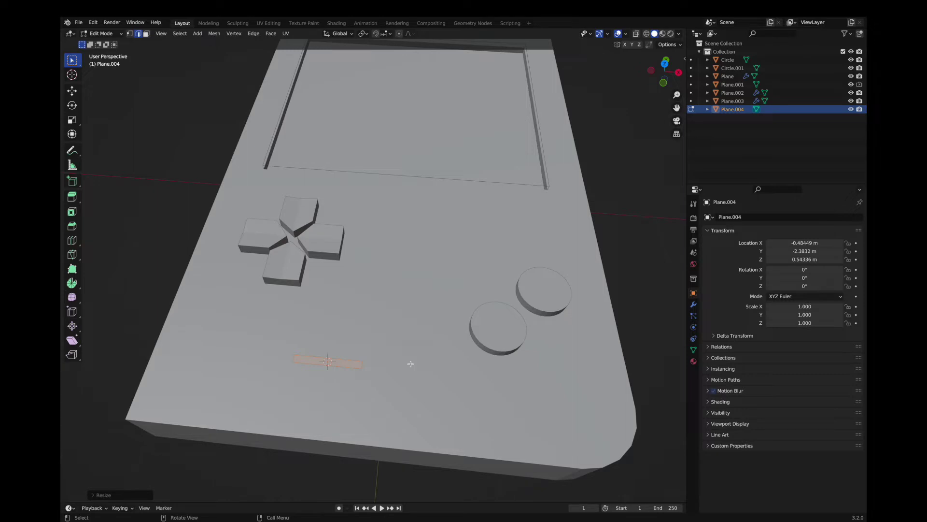
middle_drag(411, 364, 408, 338)
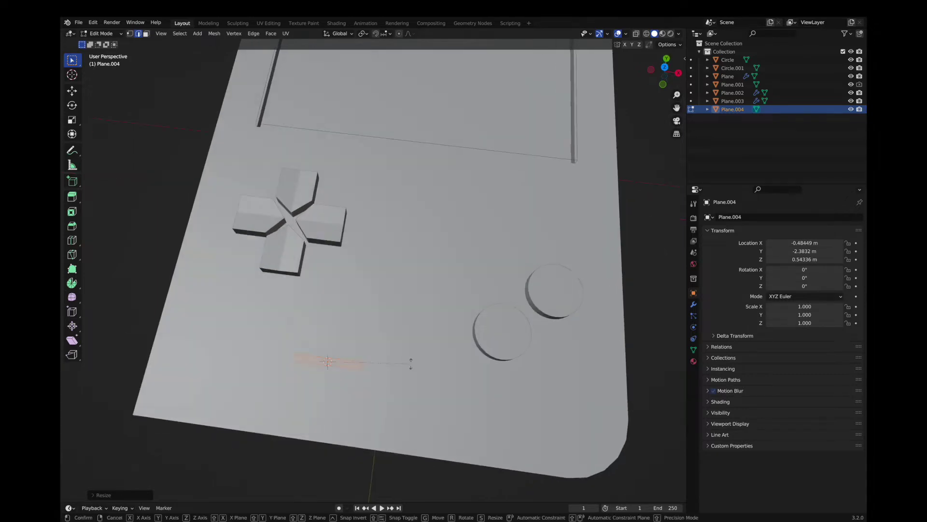
Rotate the small strip and slide it flat across the face, placing the duplicate beside it
key(r)
click(407, 315)
key(g)
key(shift+z)
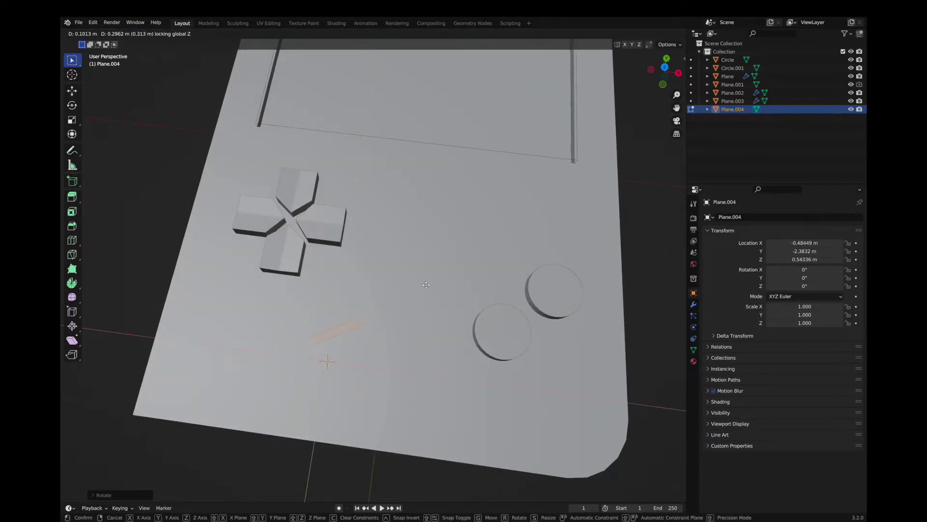
click(404, 309)
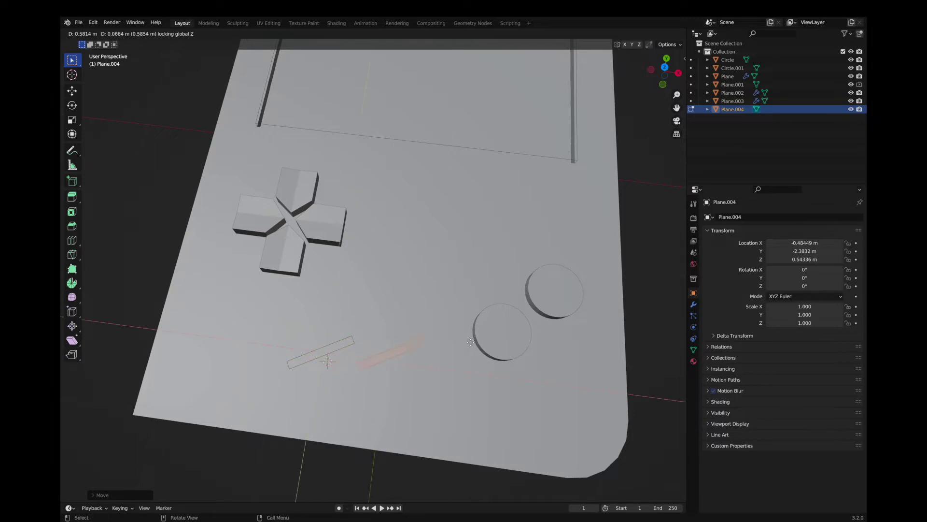
click(473, 338)
middle_drag(473, 338, 363, 337)
Add a new plane to the mesh, scale it down and extrude it into a small box
key(Tab)
key(Tab)
key(Tab)
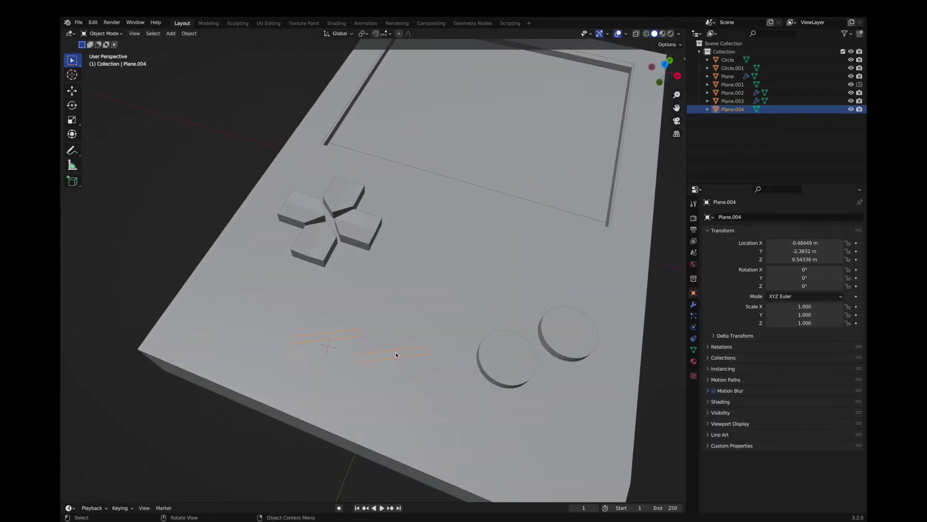
key(Tab)
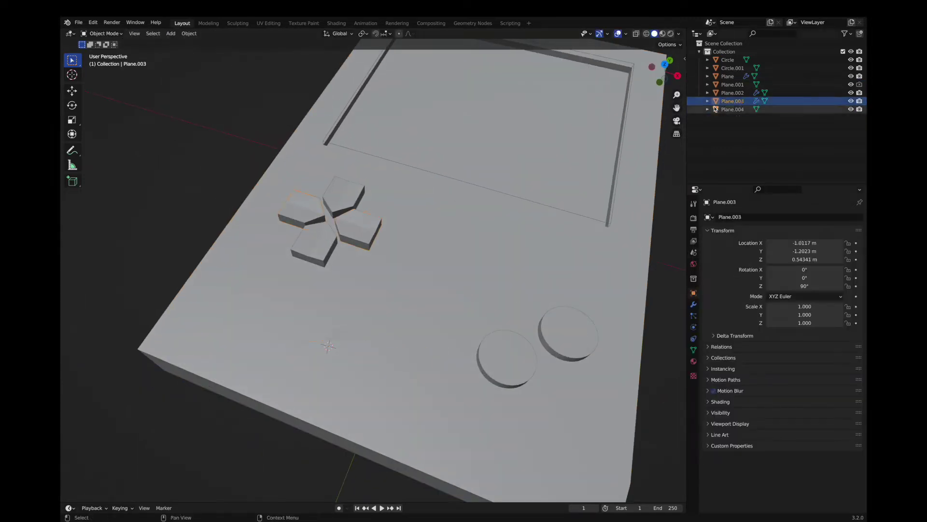
key(shift+a)
click(290, 348)
key(s)
click(414, 346)
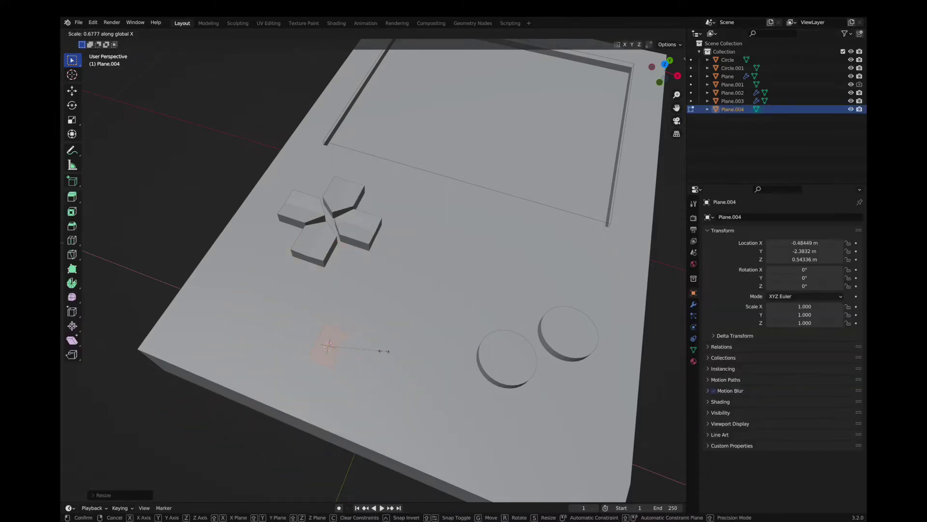
key(e)
middle_drag(414, 346, 364, 338)
click(364, 337)
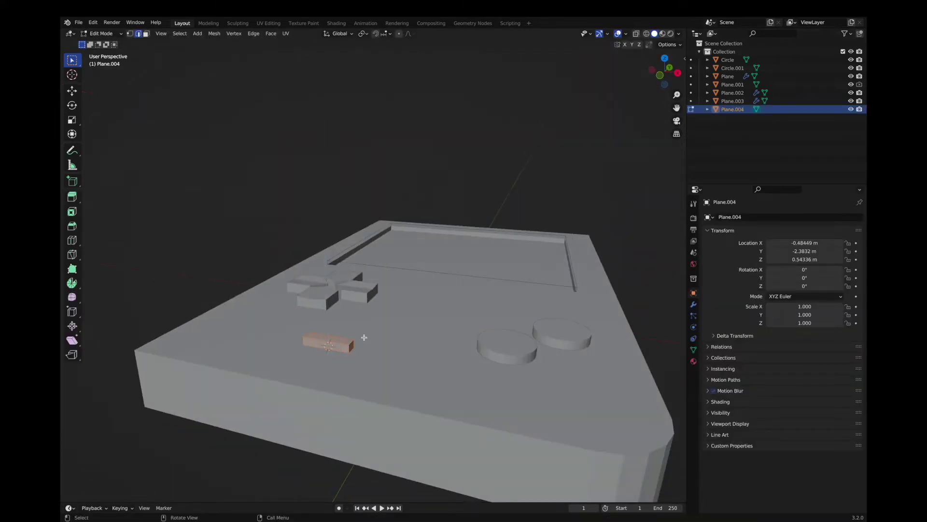
Give the small box object smooth shading
key(Tab)
right_click(341, 341)
click(341, 342)
scroll(341, 342, up, 5)
Round the box into a capsule with a 0.032 m, 4-segment Bevel modifier
click(694, 304)
click(719, 216)
click(676, 250)
mouse_move(809, 272)
mouse_down()
mouse_move(831, 273)
mouse_move(787, 262)
mouse_up()
click(850, 274)
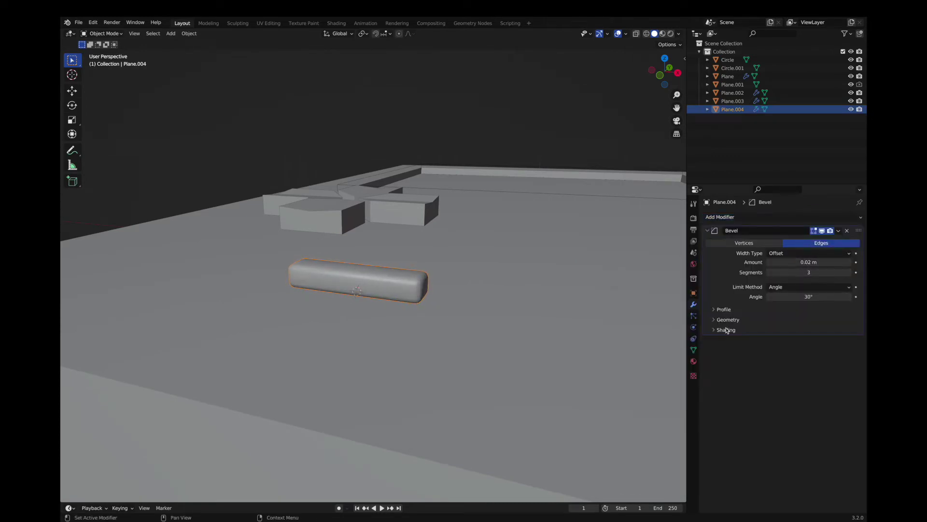
click(694, 350)
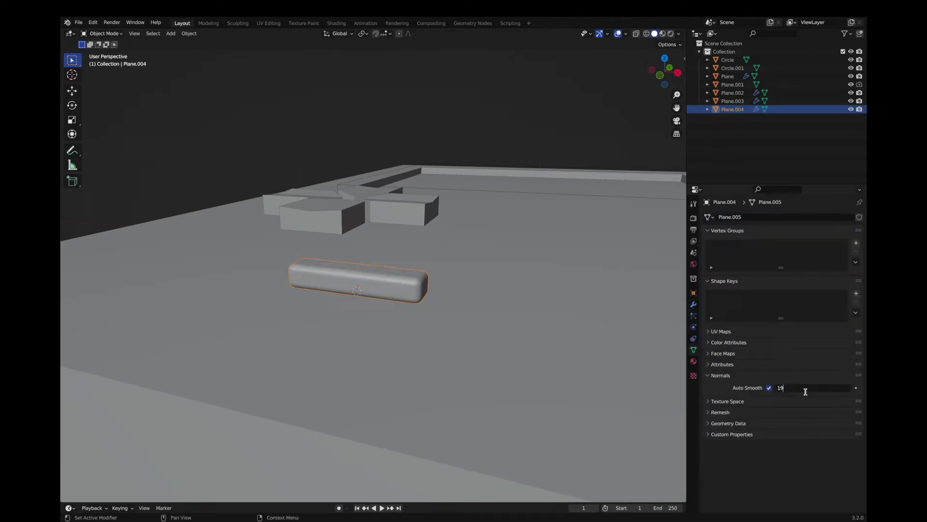
click(694, 304)
drag(809, 261, 821, 262)
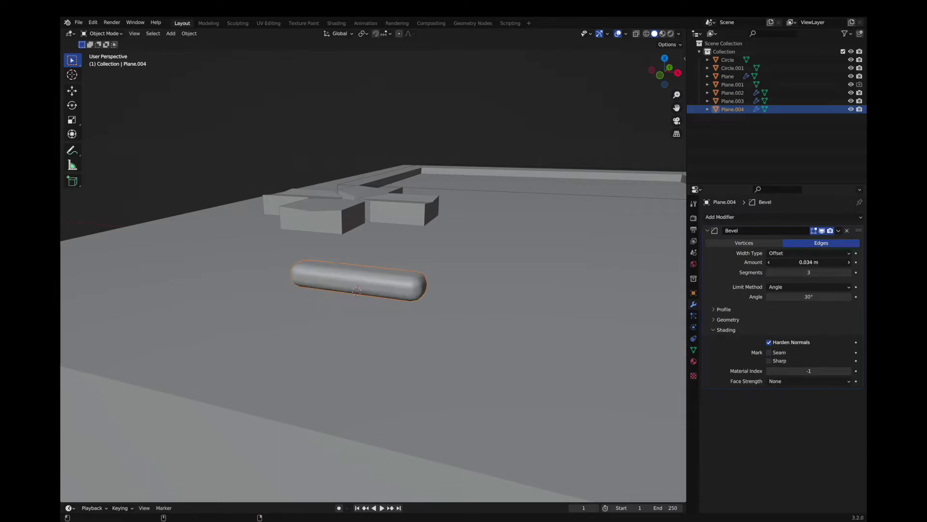
click(848, 274)
scroll(458, 313, down, 4)
middle_drag(434, 290, 485, 331)
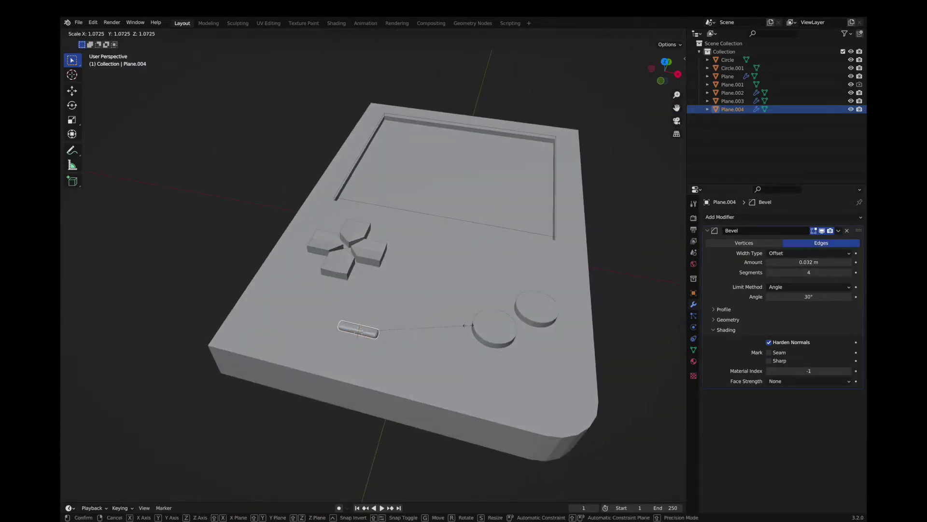
Rotate the capsule horizontally and Shift+D a copy to its right
key(r)
click(488, 291)
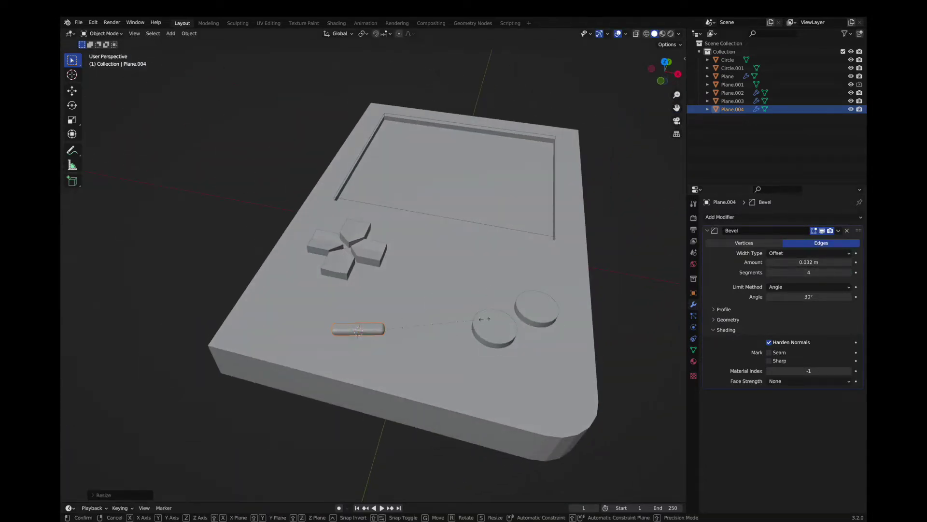
key(shift+d)
click(560, 339)
Reposition the round buttons on the face, keeping the left one at its height
click(492, 327)
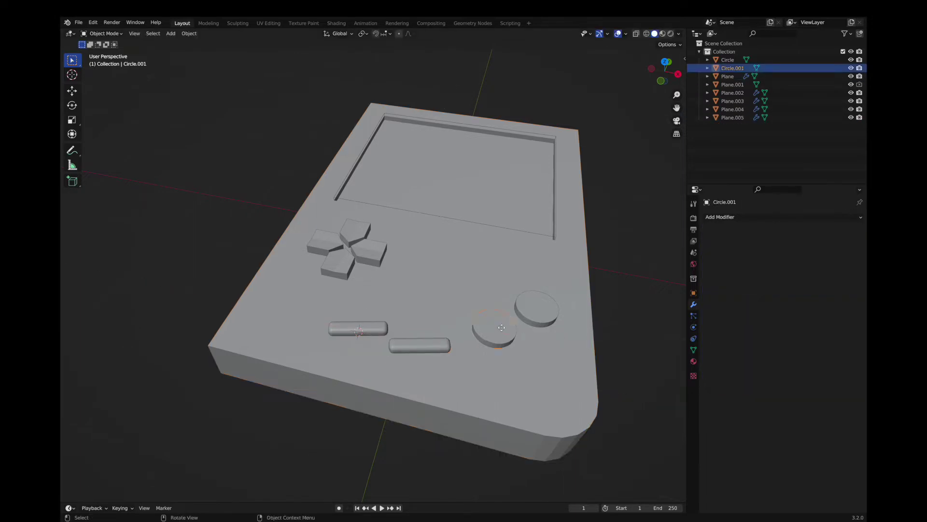
key(g)
click(475, 312)
shift+click(538, 309)
key(g)
key(y)
key(Escape)
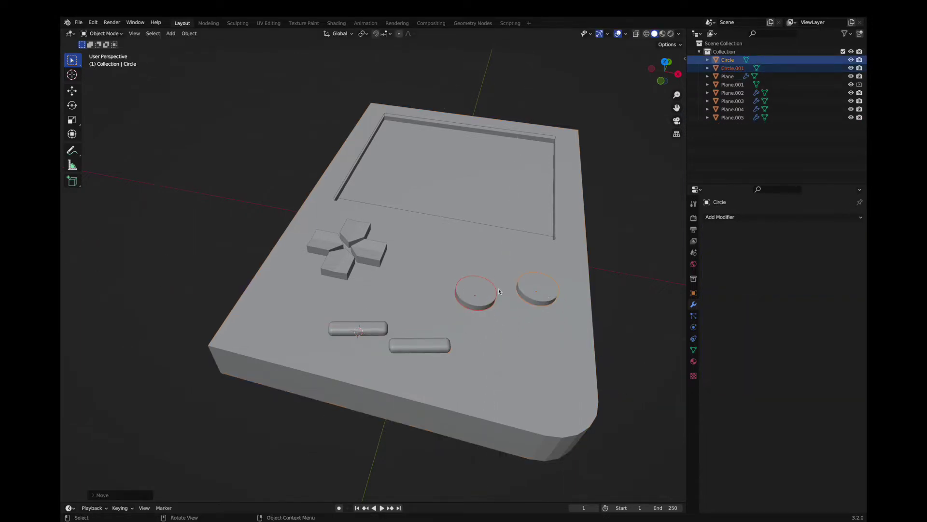
click(480, 290)
key(g)
key(shift+z)
click(497, 296)
scroll(508, 303, up, 2)
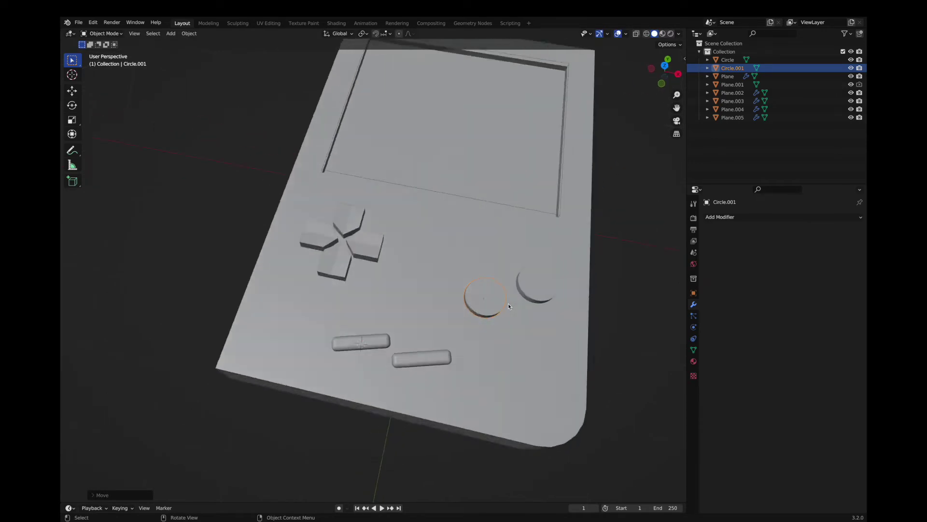
Frame the d-pad, shade its pieces smooth and enable Auto Smooth
click(338, 254)
key(KP_Decimal)
scroll(422, 251, down, 2)
click(433, 292)
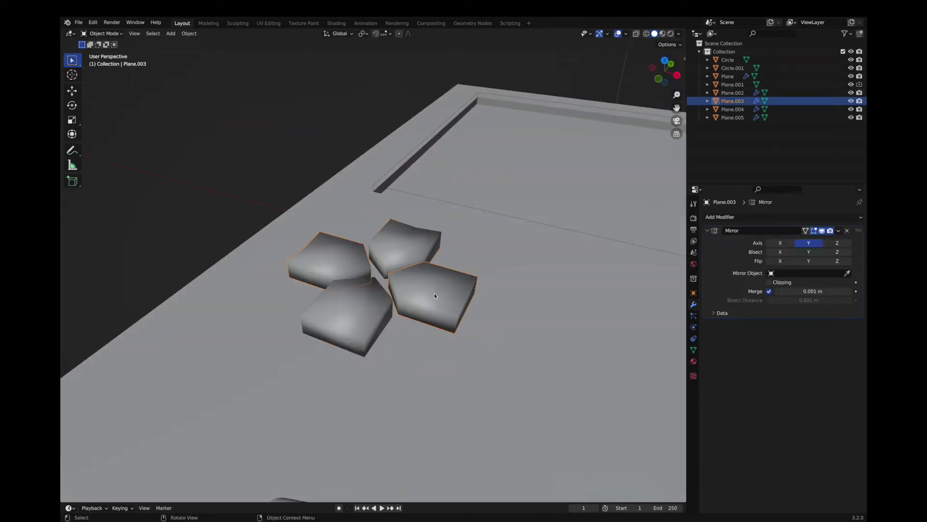
click(694, 350)
click(768, 387)
Add 0.01 m, 3-segment Bevel modifiers to d-pad objects Plane.002 and Plane.003
click(367, 290)
click(693, 304)
click(724, 217)
click(687, 249)
drag(808, 283, 821, 283)
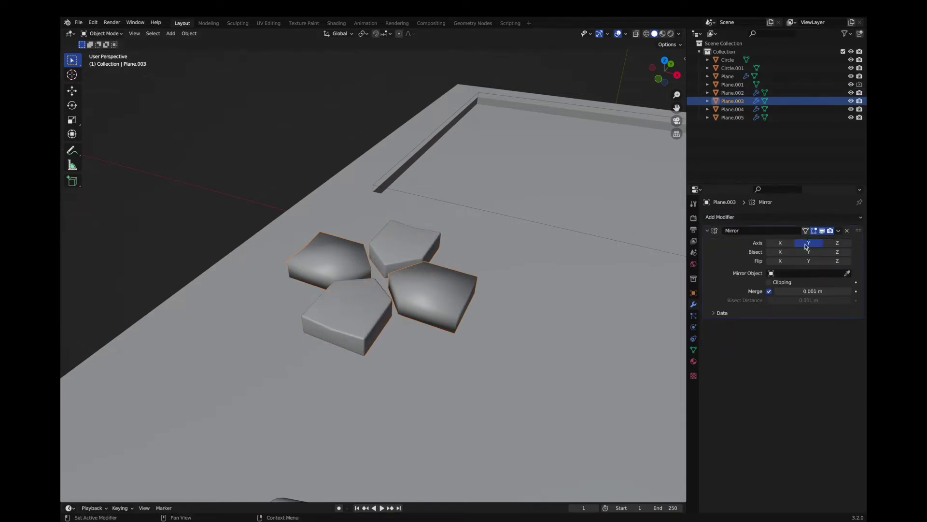
click(780, 218)
click(744, 251)
click(708, 230)
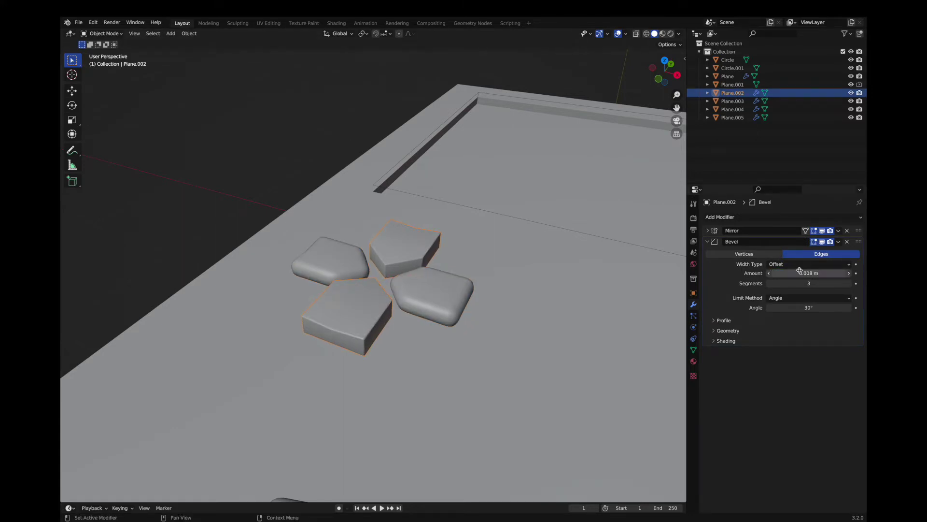
key(Return)
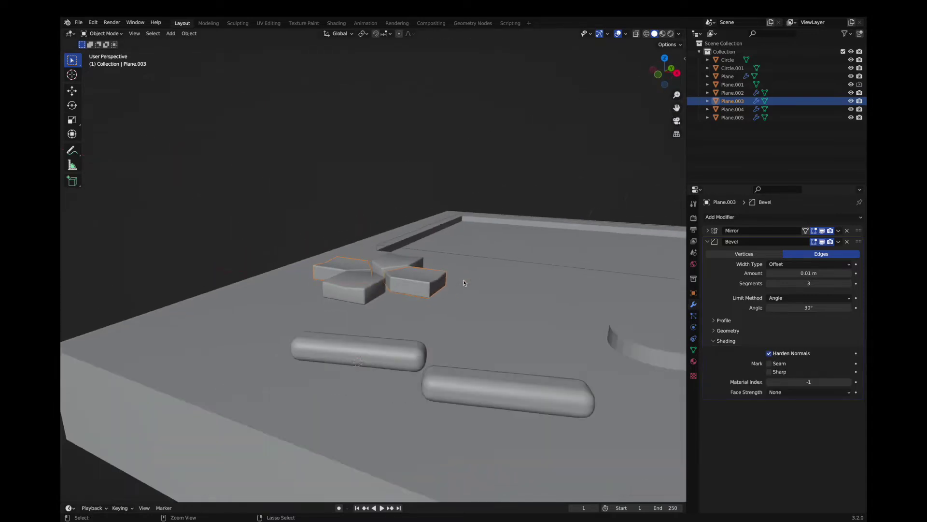
click(512, 343)
Add a Bevel modifier to the left round button Circle.001
key(Tab)
key(ctrl+z)
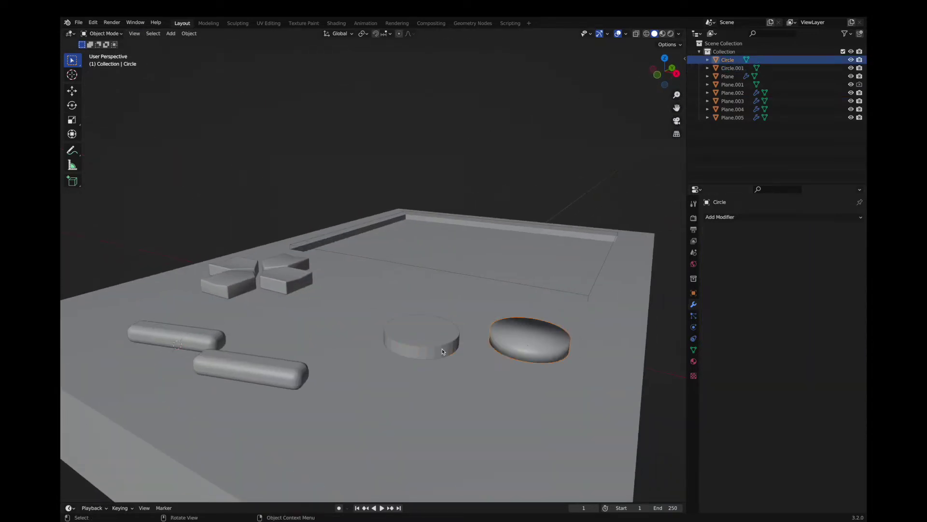
key(ctrl+z)
click(694, 349)
key(ctrl+z)
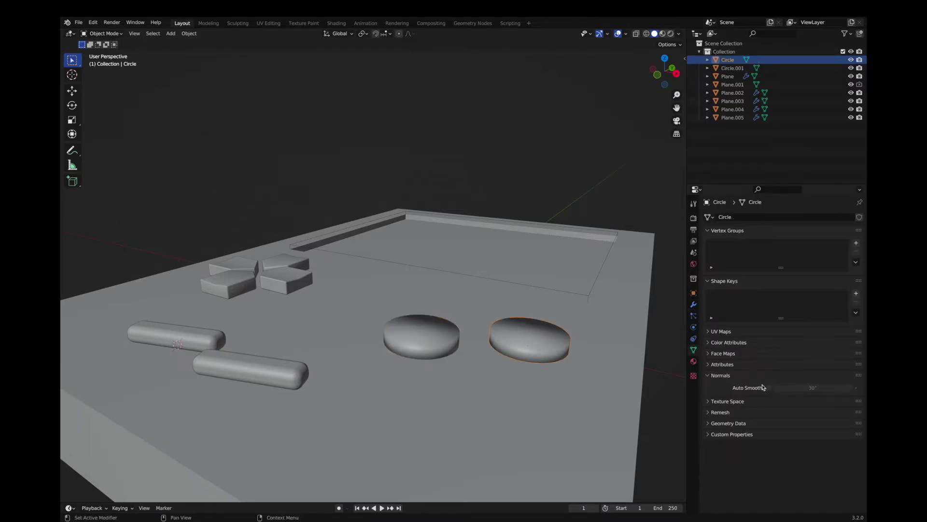
key(ctrl+shift+z)
click(693, 305)
click(719, 217)
click(676, 255)
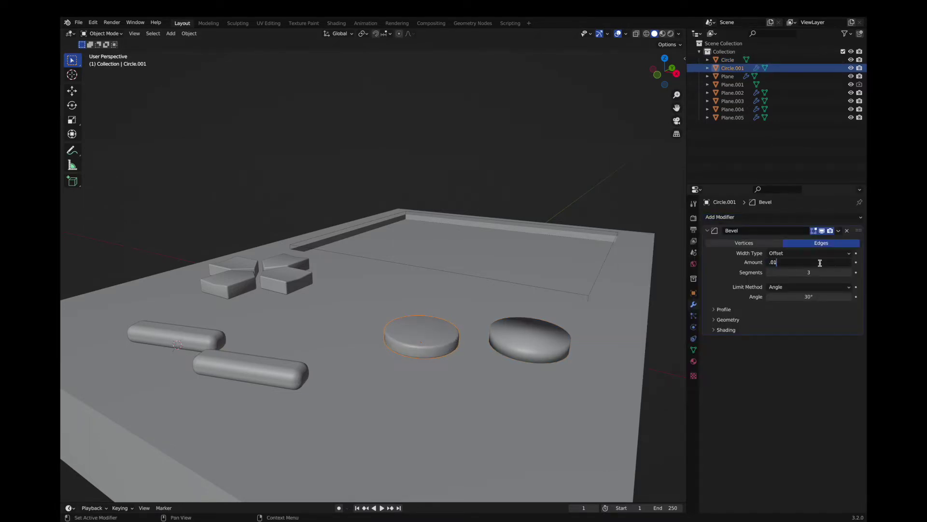
Copy the button's bevel onto the other round button, Circle, with Copy to Selected
shift+click(516, 340)
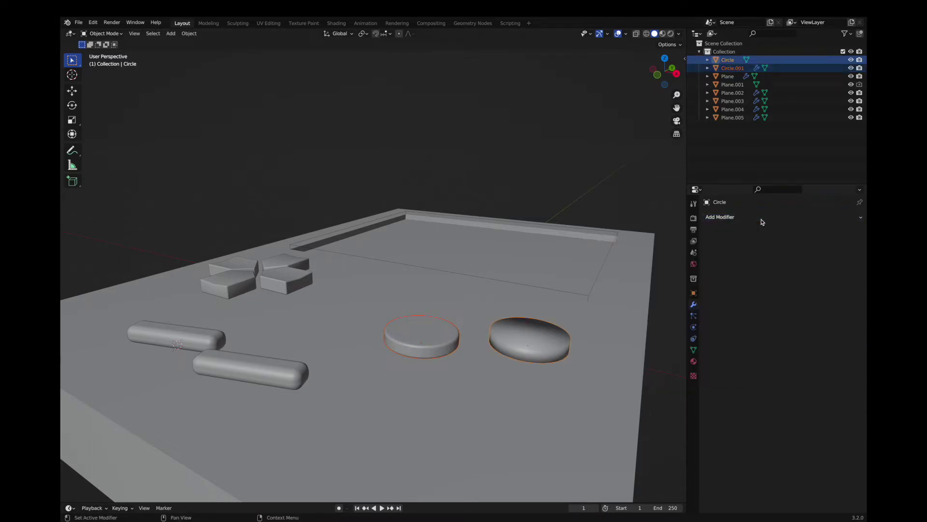
shift+click(732, 68)
click(838, 231)
click(804, 250)
Enable Auto Smooth on the handheld's main body, Plane
middle_drag(507, 323, 507, 326)
click(502, 327)
click(693, 349)
click(769, 387)
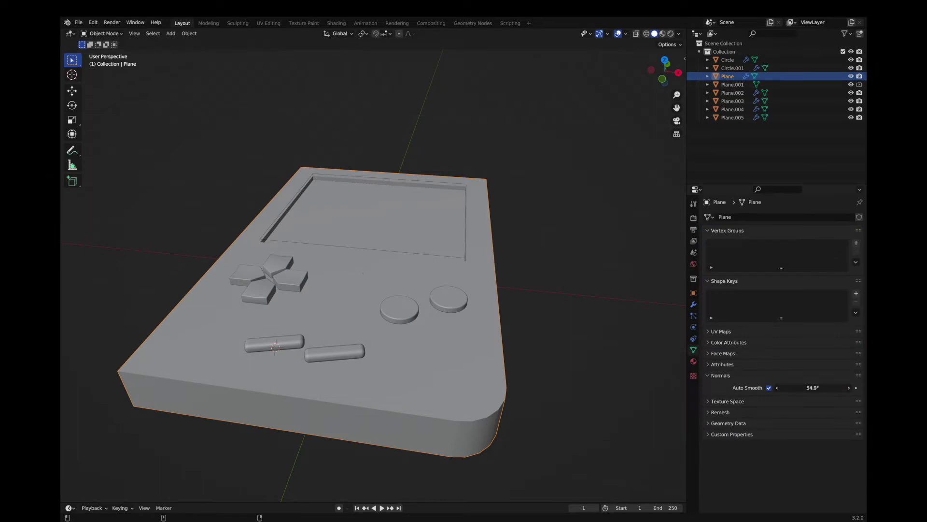
Raise the body's Auto Smooth angle and add a 3-segment Bevel modifier to it
drag(792, 387, 809, 389)
click(693, 304)
click(708, 230)
click(719, 217)
click(686, 245)
mouse_move(792, 283)
mouse_down()
mouse_move(812, 283)
mouse_move(773, 324)
mouse_up()
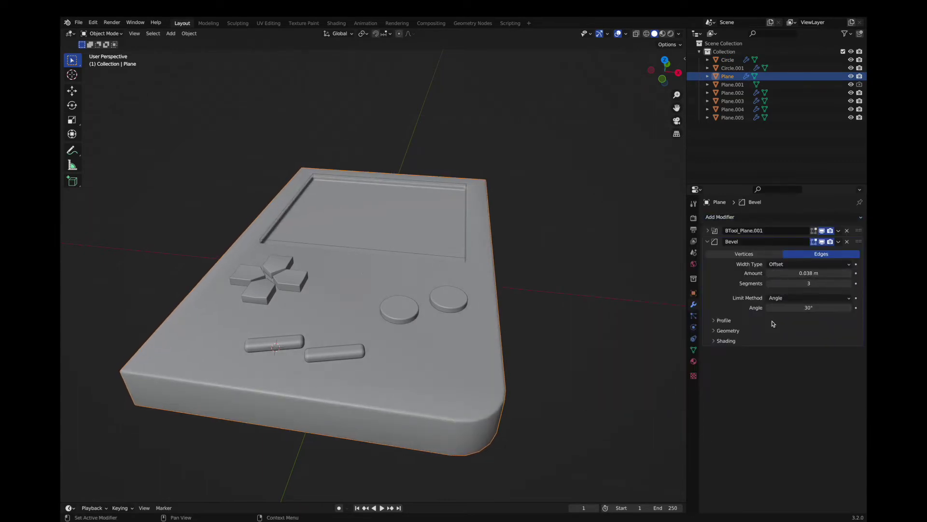
click(693, 350)
Move both capsule buttons further up the device face
middle_drag(460, 336, 434, 299)
middle_drag(460, 336, 352, 363)
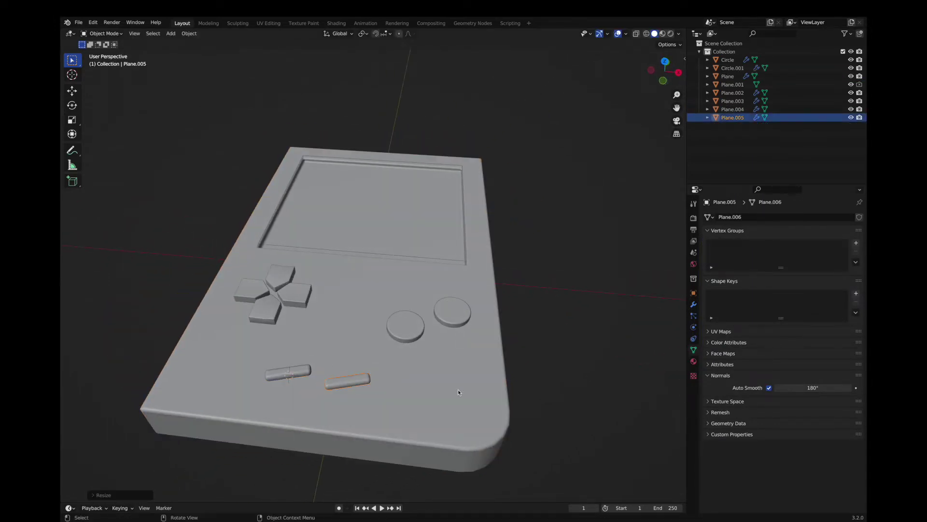
middle_drag(458, 392, 458, 406)
key(Escape)
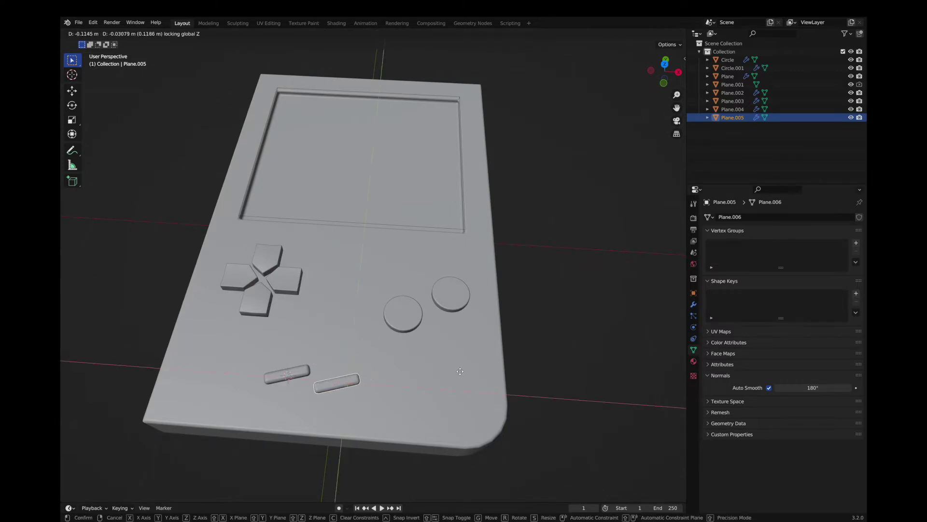
click(460, 370)
key(g)
click(384, 380)
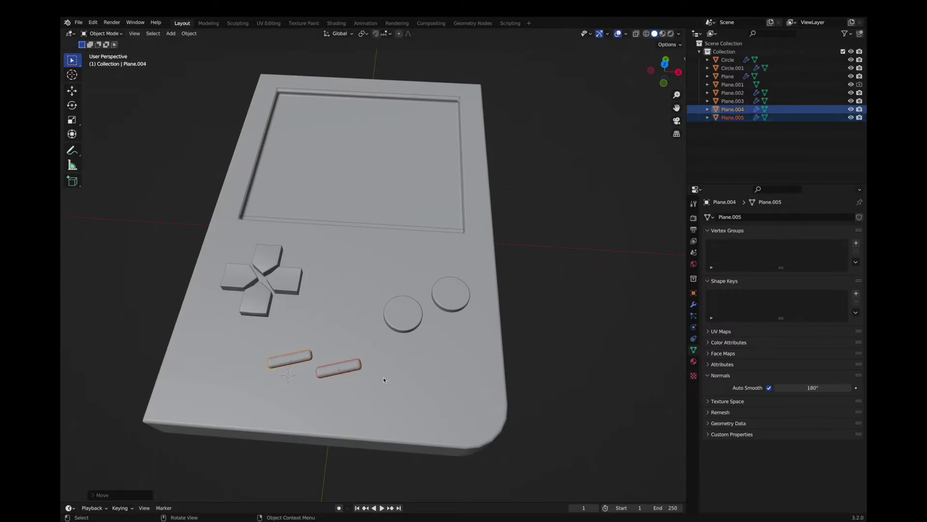
middle_drag(299, 291, 338, 271)
scroll(338, 271, down, 3)
Widen the handheld body slightly along X in Edit Mode
click(411, 377)
key(Tab)
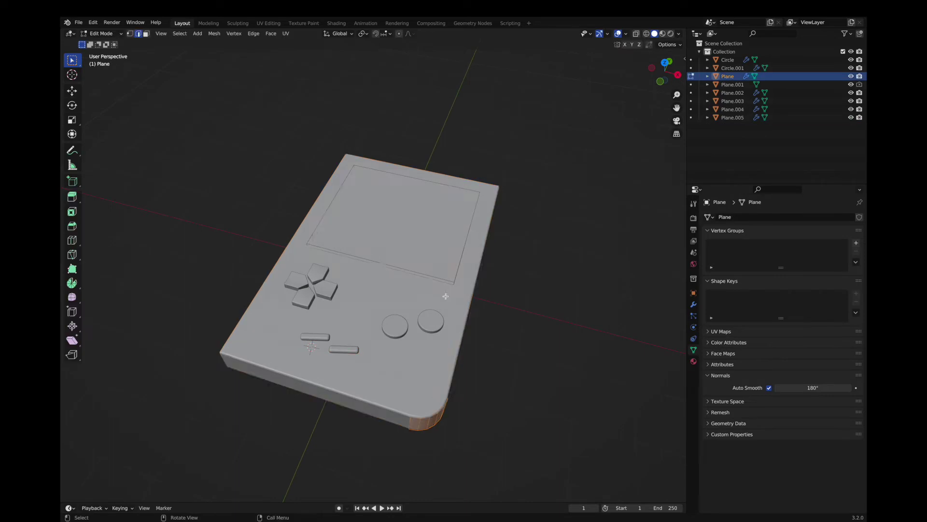
key(s)
key(x)
click(538, 318)
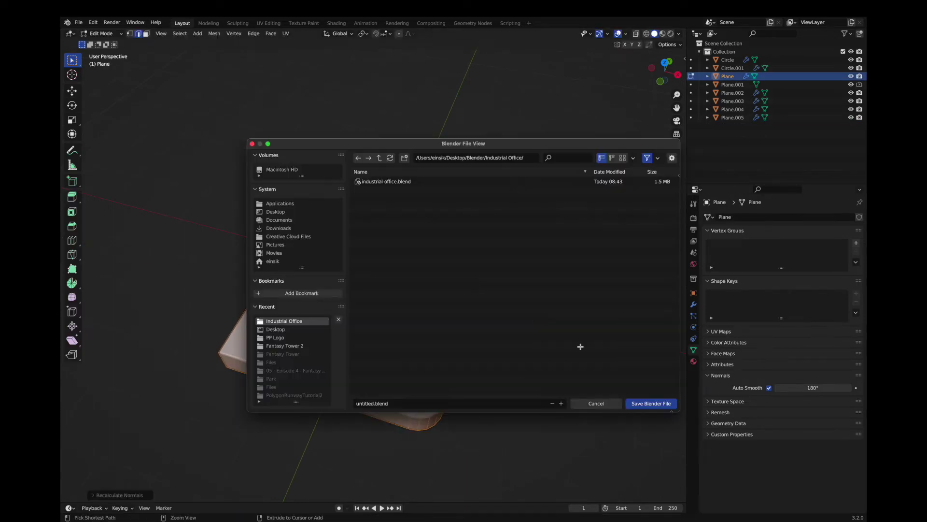
scroll(424, 381, up, 2)
scroll(409, 358, up, 2)
scroll(410, 359, up, 3)
Set snapping to Face and drop the left round button onto the device face
middle_drag(410, 358, 396, 289)
click(363, 227)
click(385, 34)
click(361, 83)
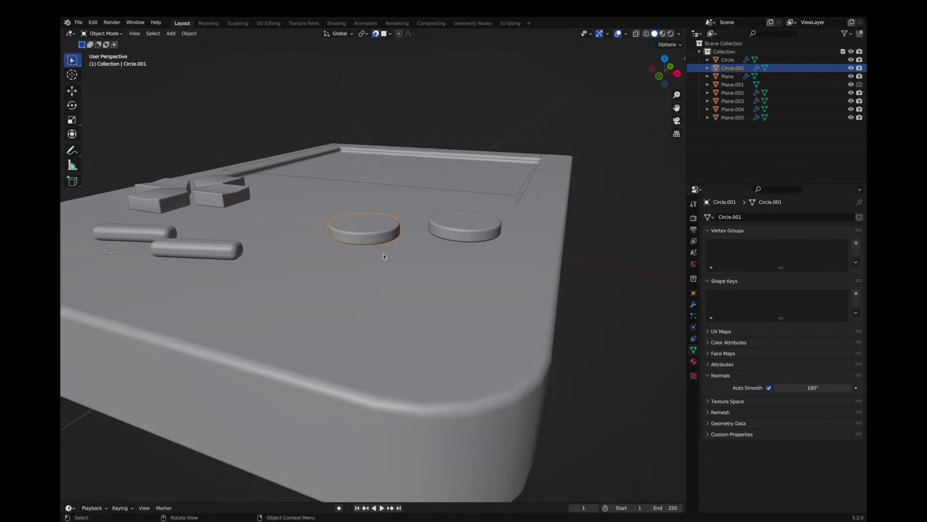
click(465, 227)
key(g)
click(462, 291)
middle_drag(462, 291, 461, 288)
Lower the right pill button along Z to sit on the face
click(469, 234)
key(g)
key(z)
click(464, 283)
click(319, 236)
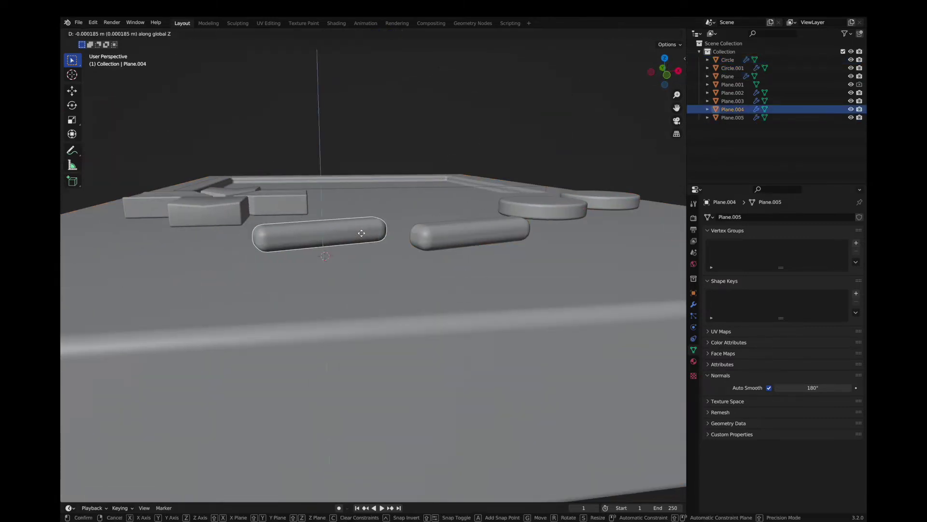
middle_drag(319, 236, 361, 265)
scroll(362, 265, down, 3)
scroll(361, 266, down, 2)
Save the project as gameboy.blend inside a new 'gameboy' folder
key(ctrl+s)
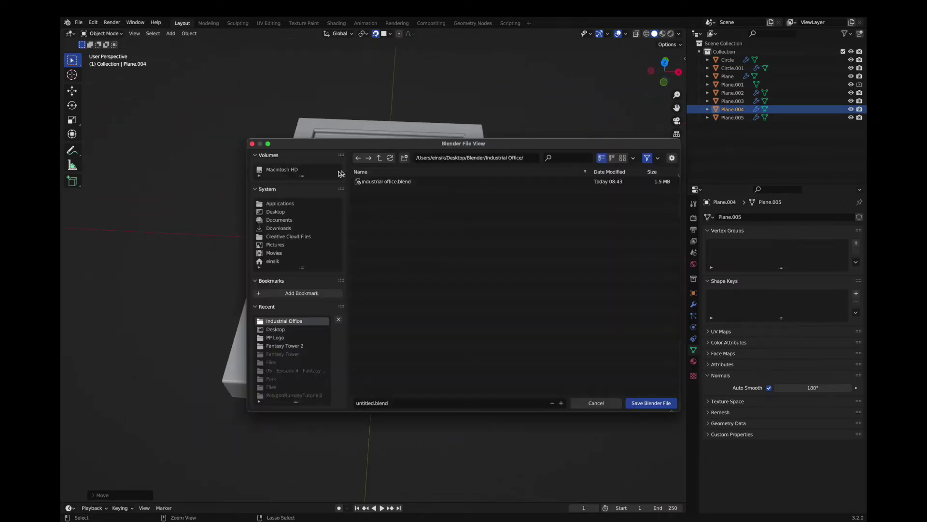
click(275, 212)
double_click(377, 199)
text(eboy)
key(Return)
double_click(375, 224)
double_click(371, 402)
text(gameboy)
key(Return)
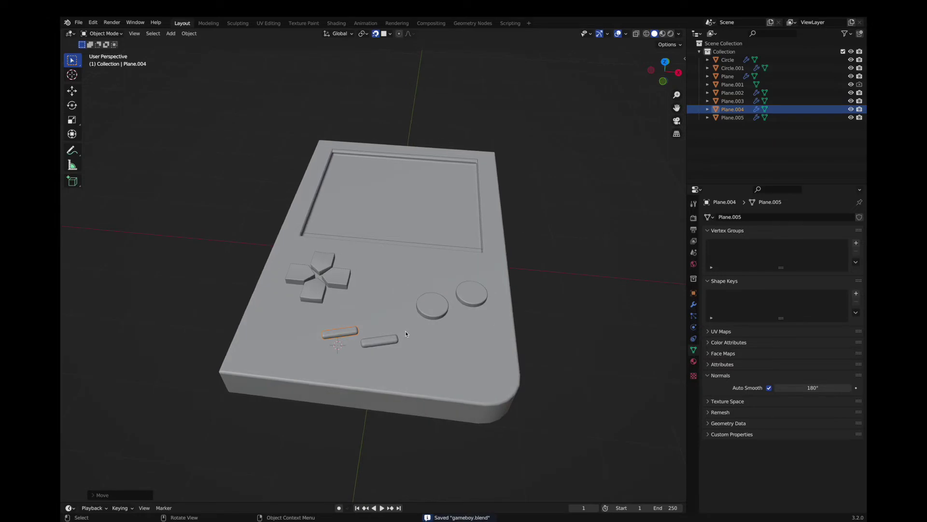
Delete the old screen recess object Plane.001
click(733, 84)
click(693, 293)
key(Delete)
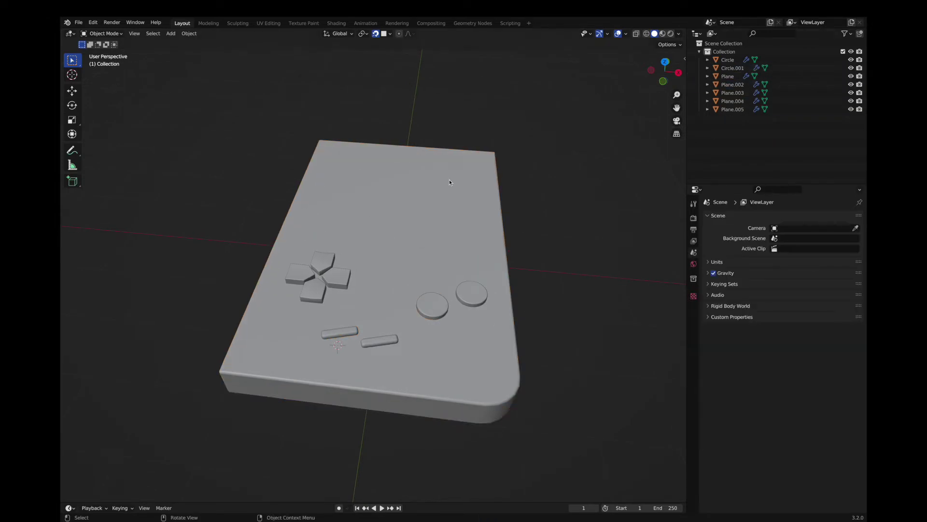
Add and size a first plane on the device face, then delete it as misplaced
middle_drag(449, 179, 401, 165)
click(385, 188)
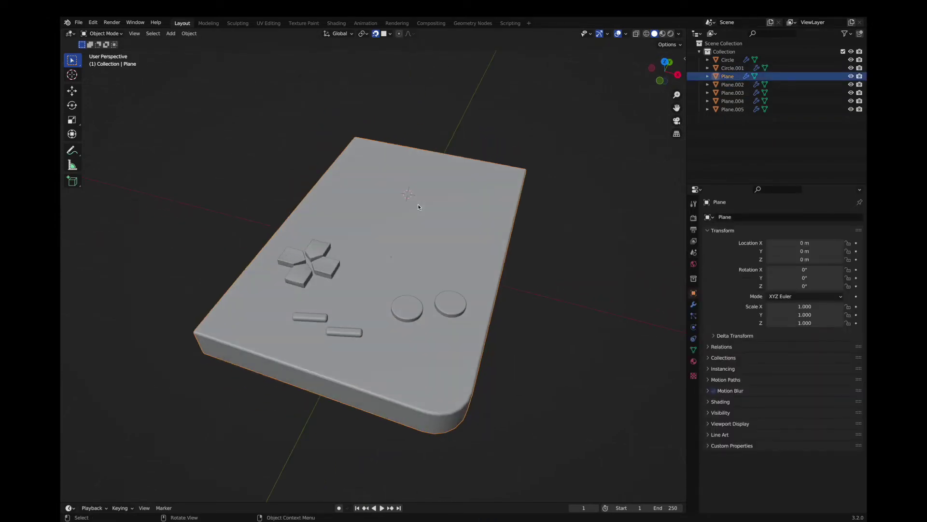
key(shift+a)
click(448, 206)
key(KP_7)
key(g)
key(x)
click(447, 193)
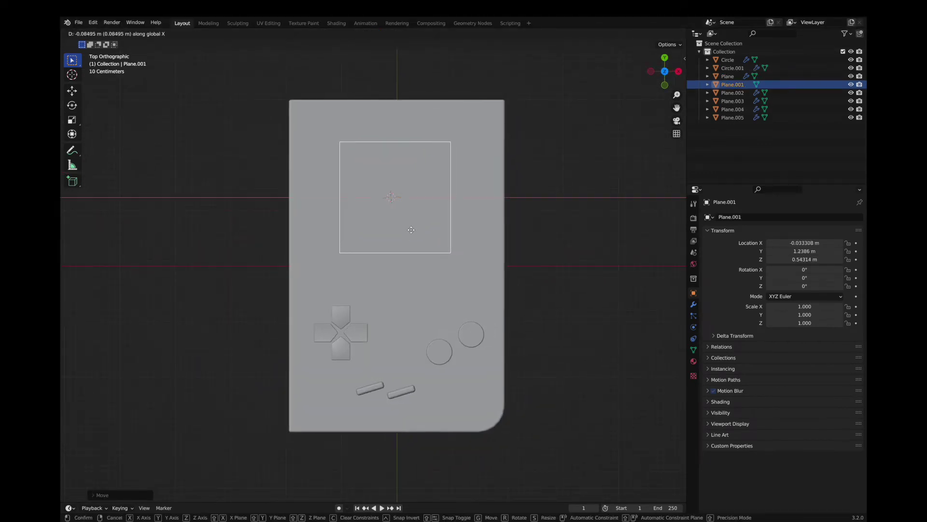
click(439, 226)
click(447, 227)
key(g)
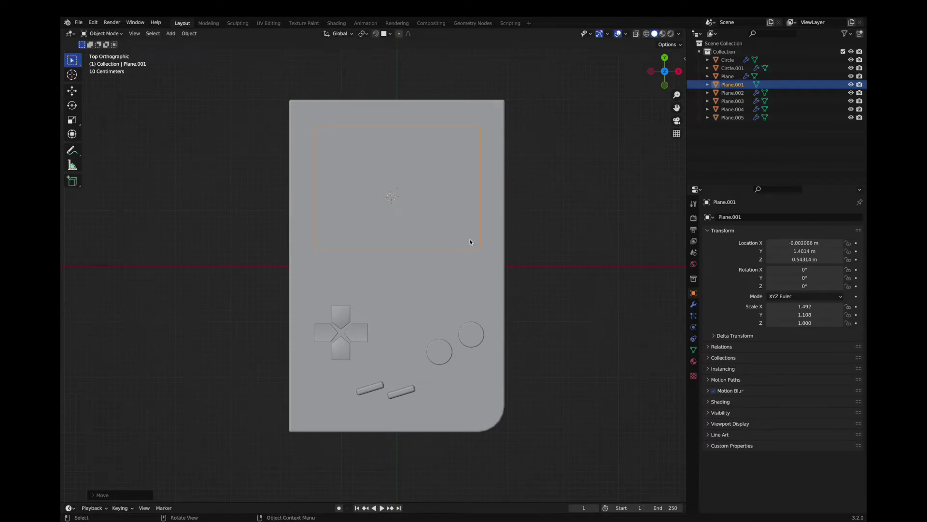
key(Delete)
Set the device body's origin to its geometry
click(472, 240)
key(Tab)
mouse_move(472, 240)
middle_down()
mouse_move(372, 226)
mouse_move(400, 232)
mouse_move(358, 208)
mouse_move(358, 222)
mouse_move(483, 251)
middle_up()
key(Tab)
click(189, 33)
click(276, 60)
click(694, 304)
click(707, 230)
click(189, 33)
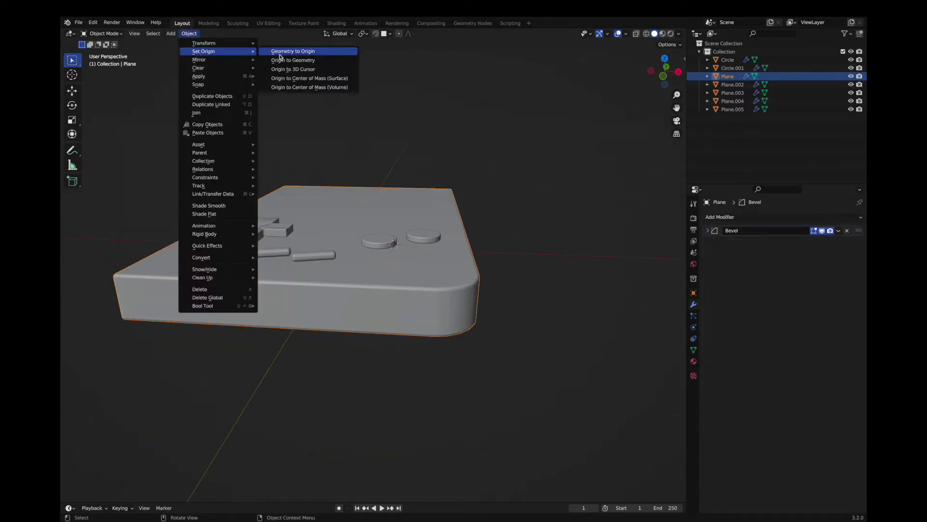
middle_drag(290, 193, 351, 180)
Snap the 3D cursor to the device body and add a new plane there
key(shift+s)
key(Escape)
middle_drag(317, 304, 393, 277)
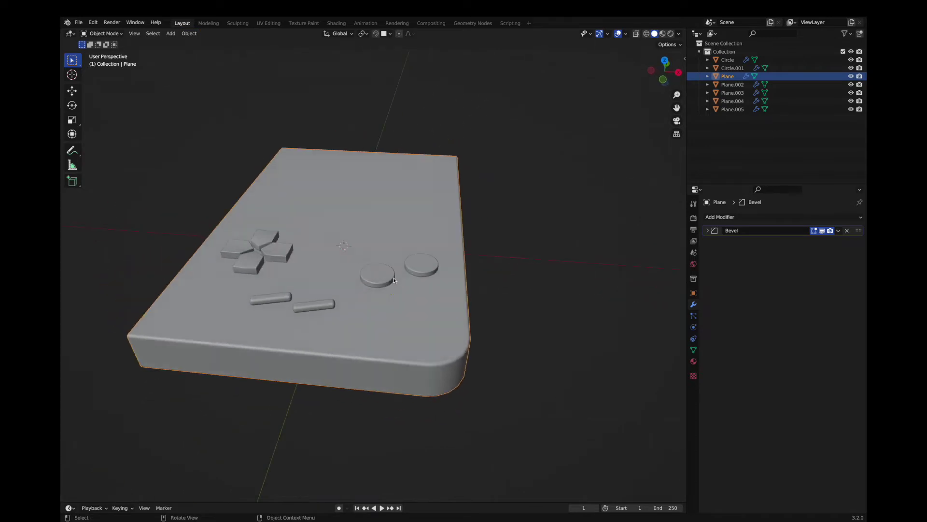
key(Tab)
key(shift+s)
key(Escape)
key(Tab)
key(shift+a)
click(407, 252)
Lift the new plane along Z above the face and widen it along X in top view
key(g)
key(z)
click(496, 304)
key(KP_7)
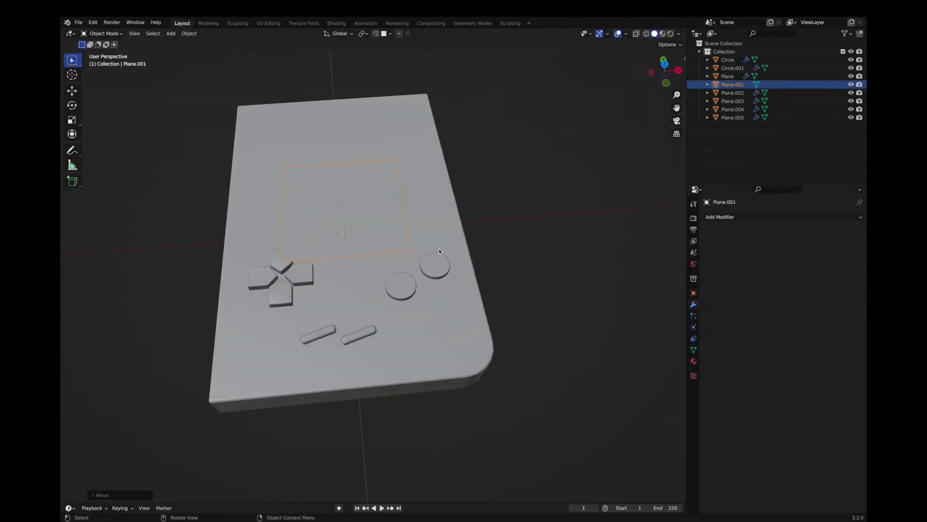
key(s)
key(x)
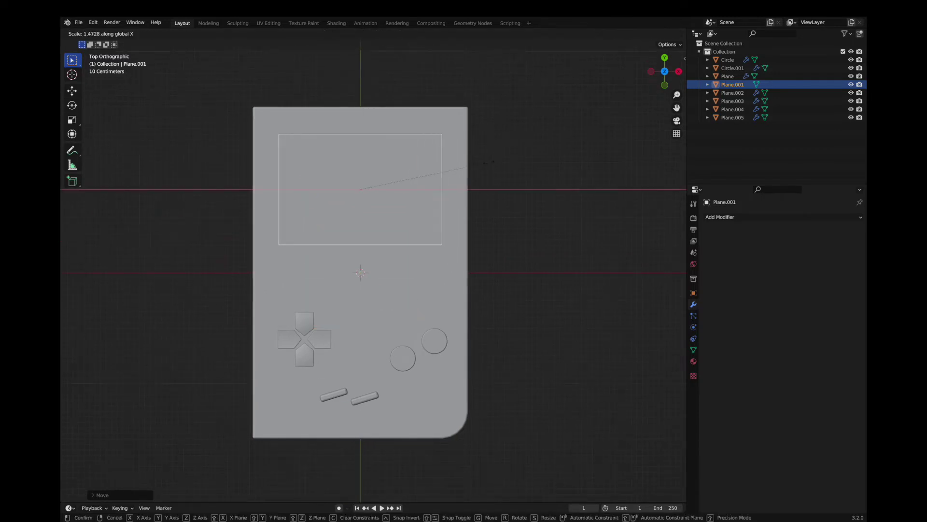
click(505, 158)
Shift the screen plane sideways and, with snapping on, seat it flat on the body's top face
key(g)
key(x)
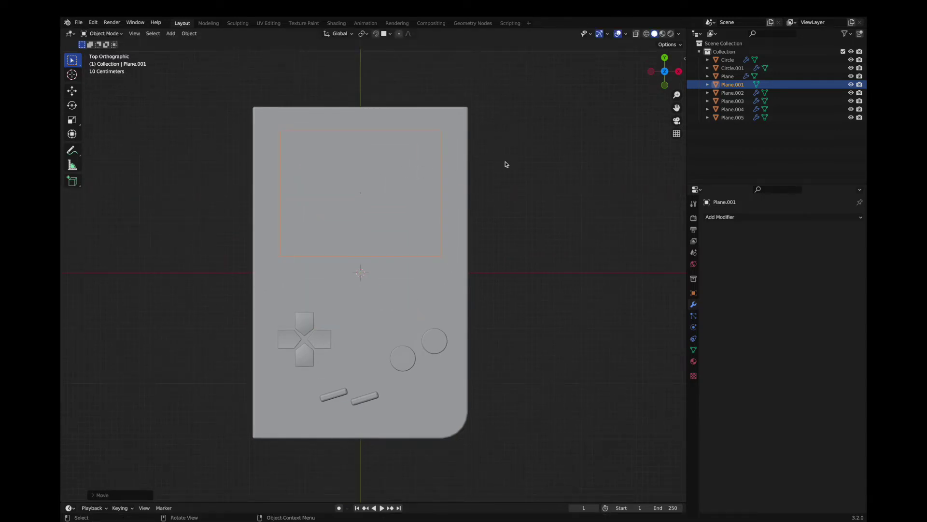
middle_drag(437, 246, 437, 245)
key(Tab)
click(381, 34)
mouse_move(380, 145)
middle_down()
mouse_move(371, 264)
mouse_move(416, 253)
middle_up()
key(Tab)
Extrude the screen face upward to give the panel a raised thickness
key(e)
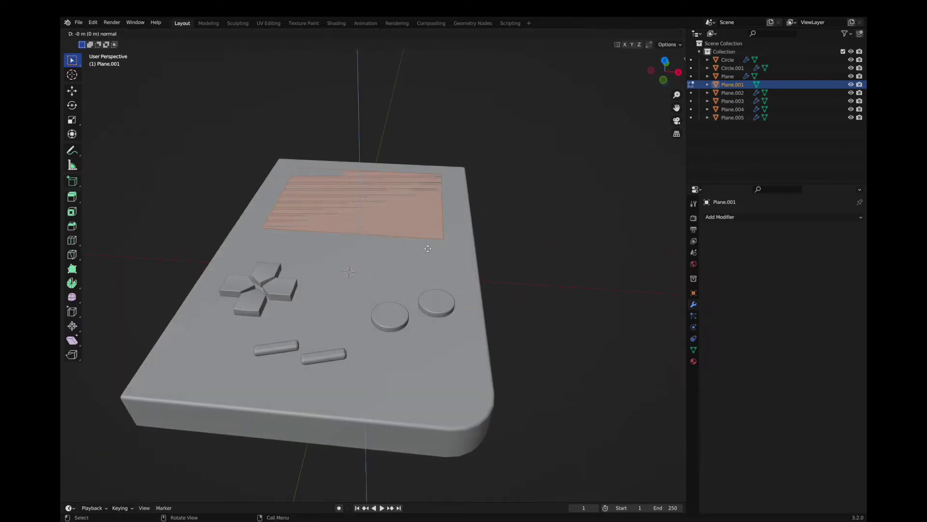
key(g)
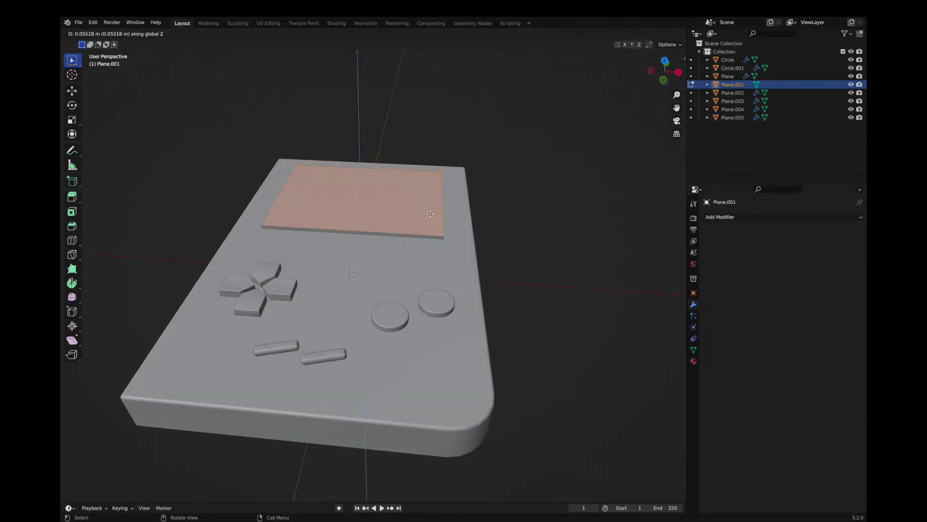
click(430, 213)
scroll(444, 241, up, 4)
scroll(416, 231, up, 3)
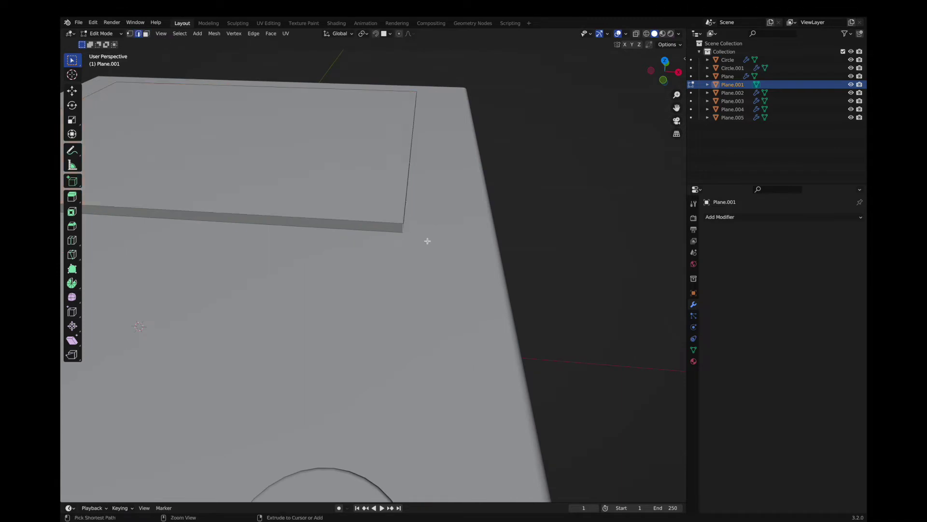
scroll(508, 281, down, 3)
key(Tab)
scroll(445, 257, down, 3)
mouse_move(445, 257)
middle_down()
mouse_move(449, 231)
mouse_move(445, 257)
middle_up()
Separate the panel's top face into its own object, Plane.006
key(Tab)
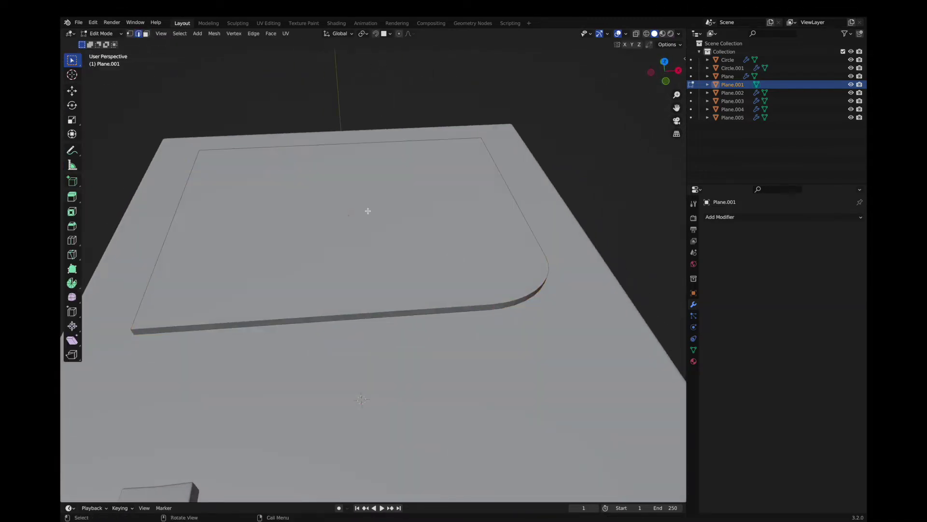
click(377, 243)
key(ctrl+z)
key(ctrl+z)
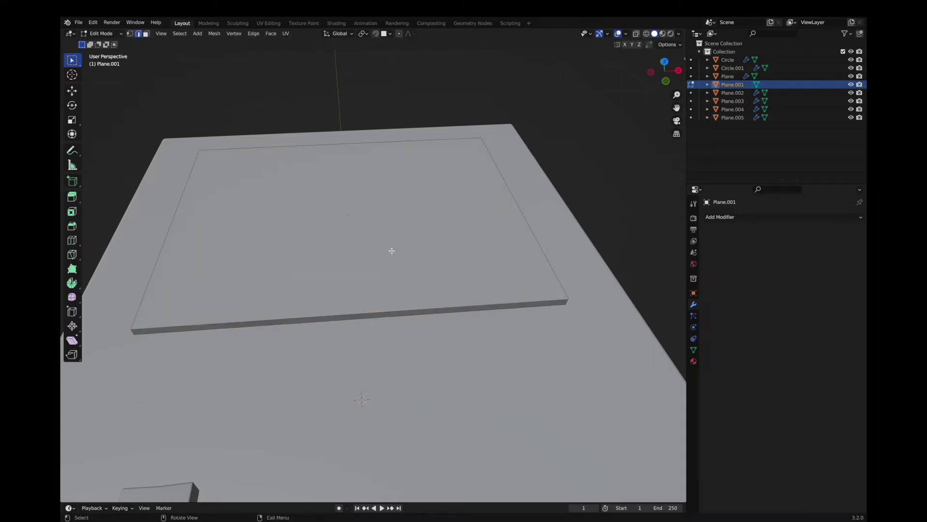
click(367, 204)
key(g)
click(408, 209)
key(Tab)
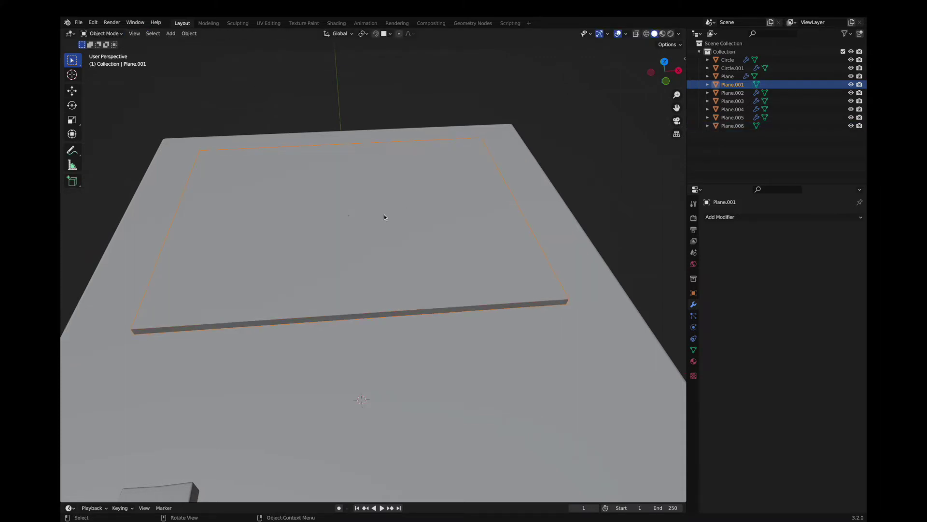
click(693, 293)
key(Tab)
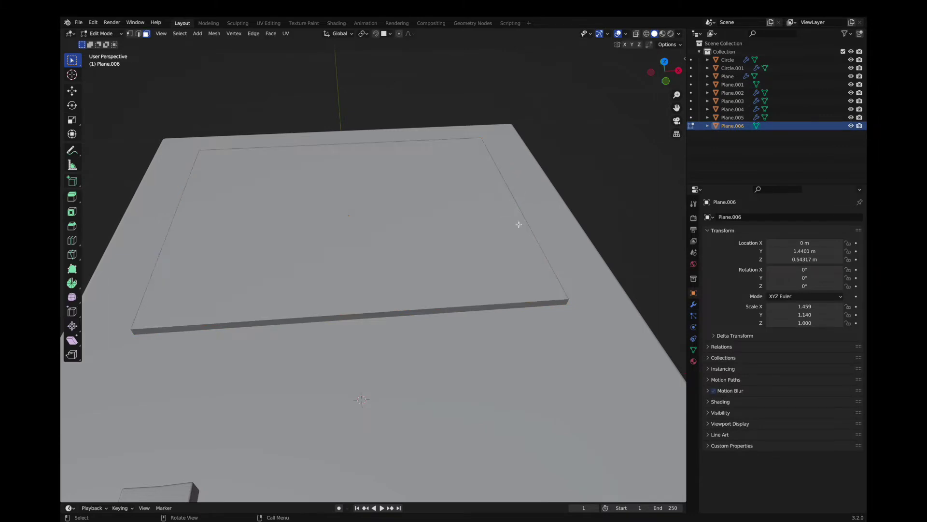
key(Tab)
key(Tab)
Select the separated Plane.006 cutter and set its thickness
middle_drag(520, 276, 566, 319)
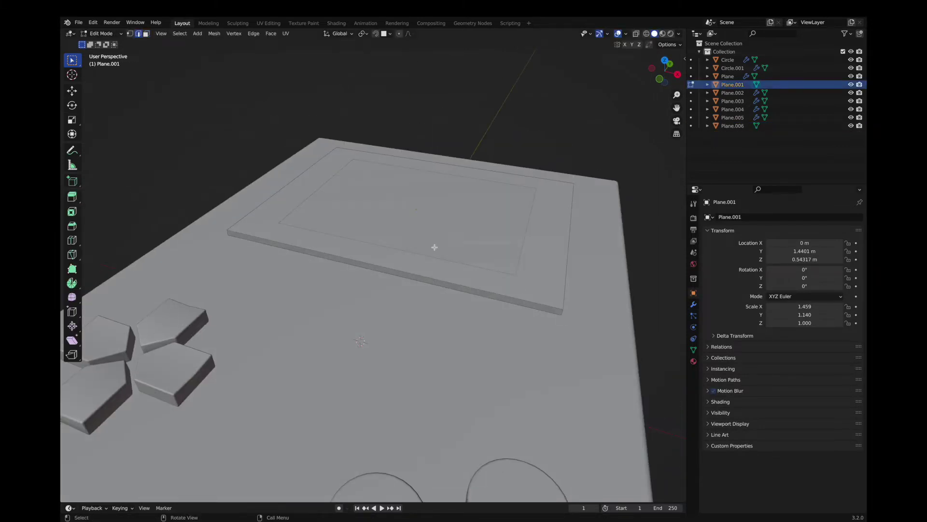
middle_drag(310, 138, 464, 275)
scroll(444, 268, up, 4)
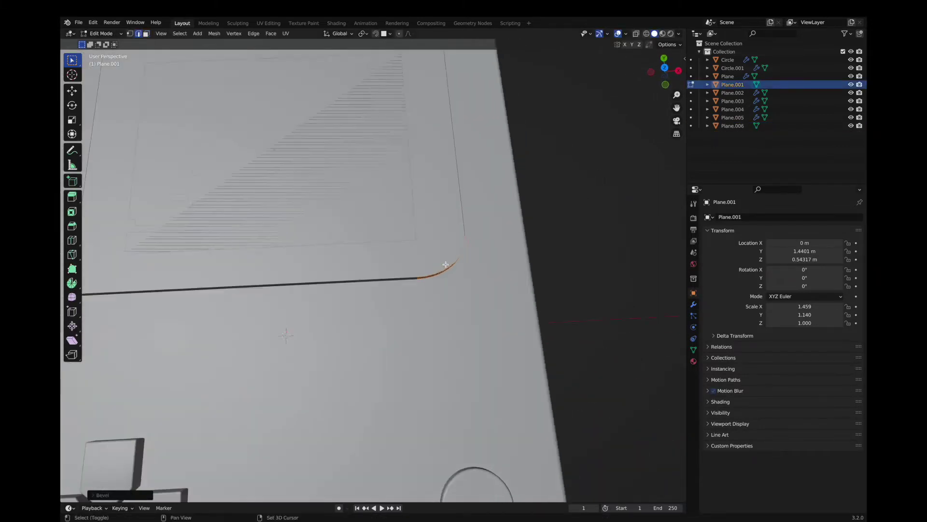
scroll(444, 264, down, 6)
key(Tab)
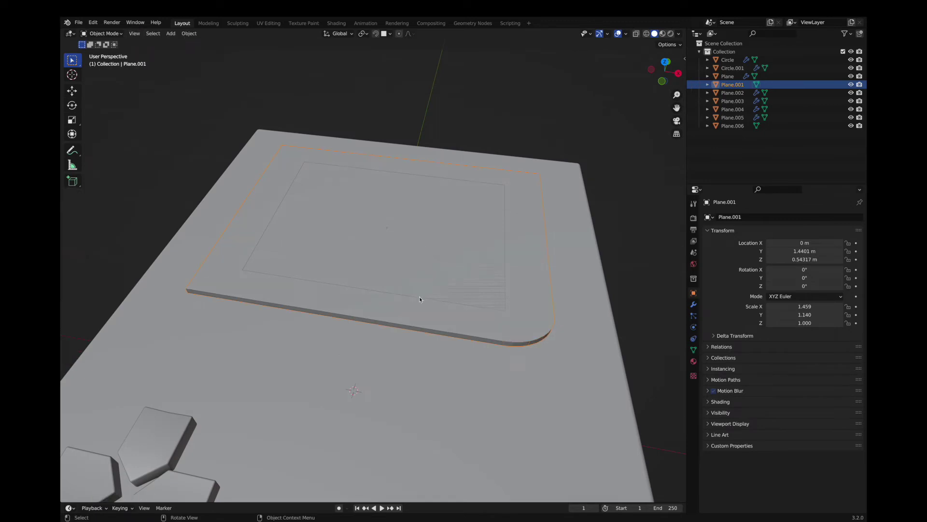
click(717, 125)
key(Tab)
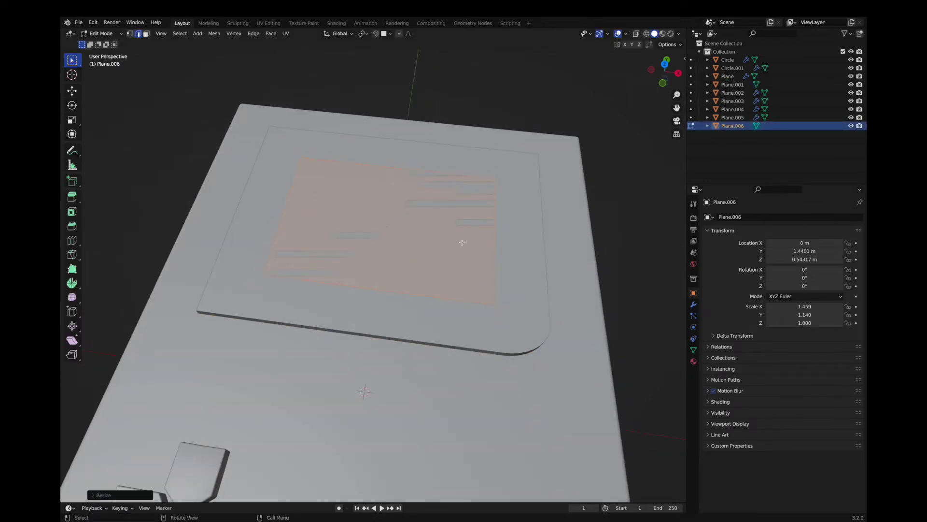
middle_drag(462, 242, 463, 242)
click(462, 238)
Cut Plane.006 out of the screen panel with a BoolTool Difference
key(Tab)
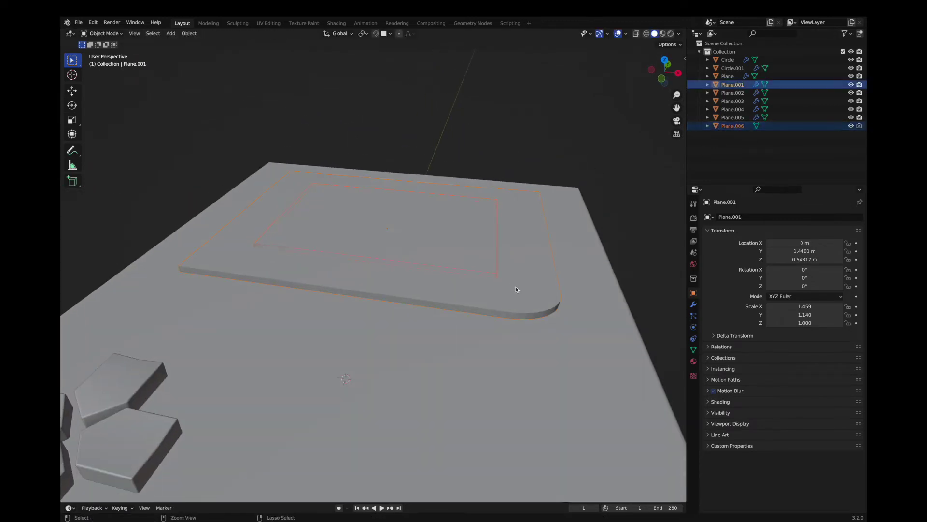
key(ctrl+KP_Subtract)
click(694, 304)
click(499, 226)
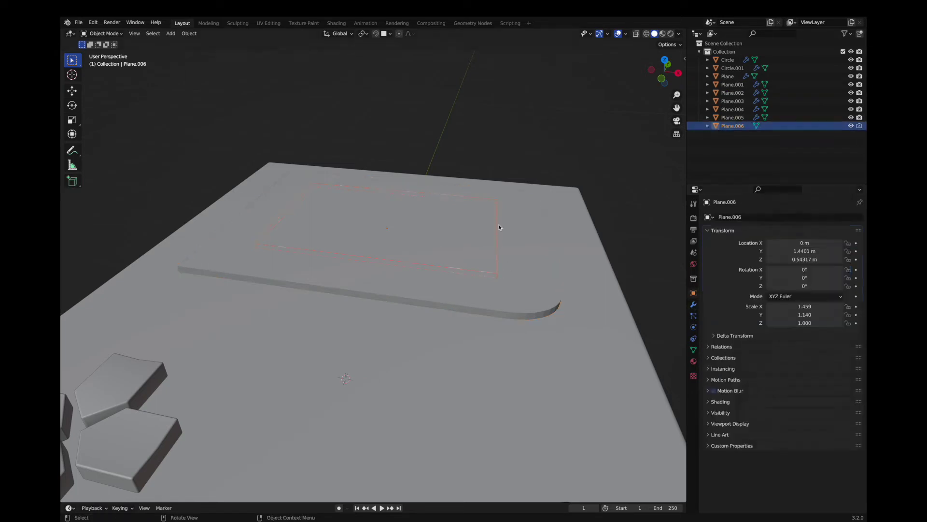
Smooth-shade the screen panel and enable auto smooth on its mesh
click(410, 301)
click(410, 301)
right_click(410, 301)
click(414, 284)
click(694, 350)
click(769, 388)
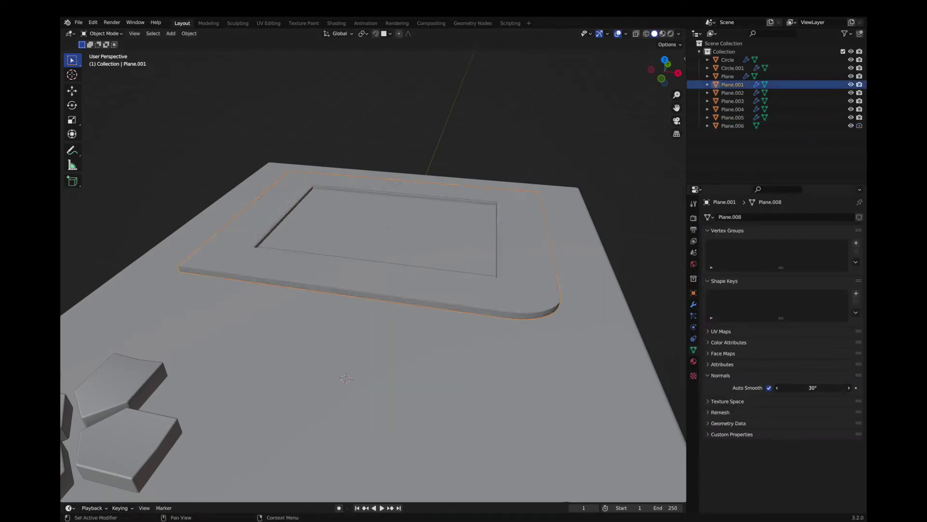
Add a Bevel modifier to the panel with 3 segments and 0.018 m width
click(694, 305)
click(719, 217)
click(676, 245)
click(850, 339)
click(850, 339)
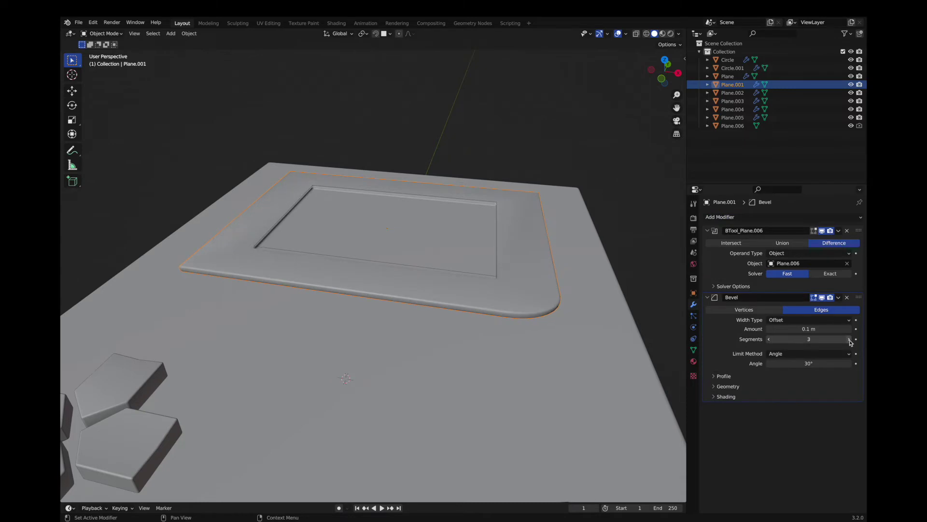
drag(809, 329, 821, 328)
scroll(587, 304, down, 1)
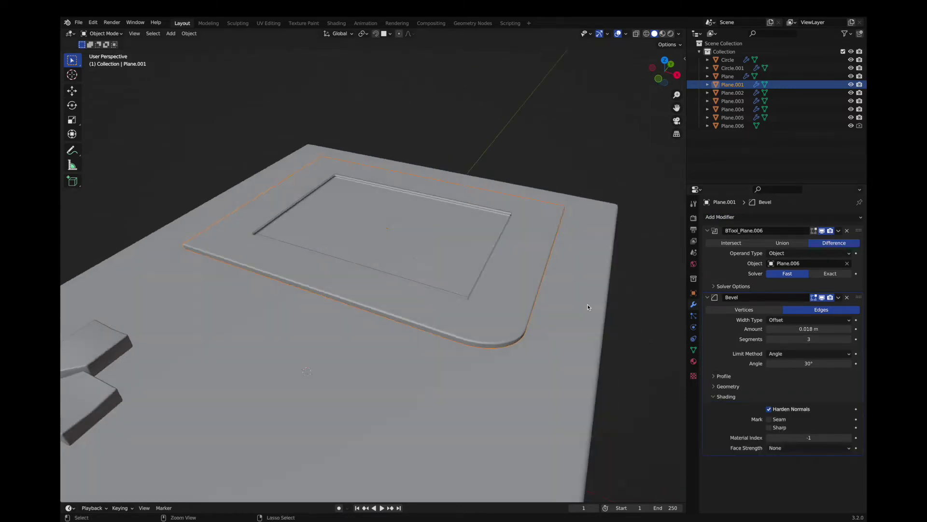
scroll(492, 321, down, 4)
scroll(492, 321, down, 5)
scroll(380, 348, up, 1)
shift+scroll(381, 348, up, 2)
Scale the Plane.006 cutter along Y and X to enlarge the display window
click(431, 304)
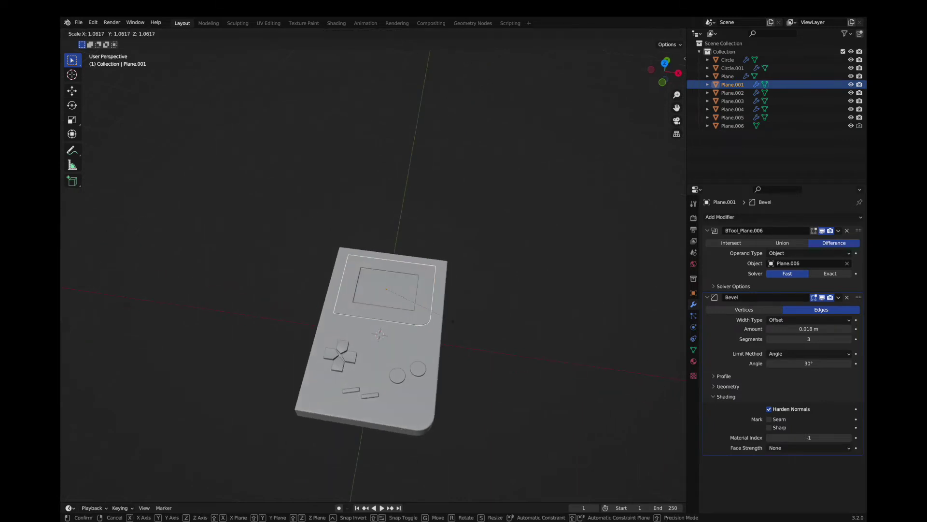
right_click(462, 318)
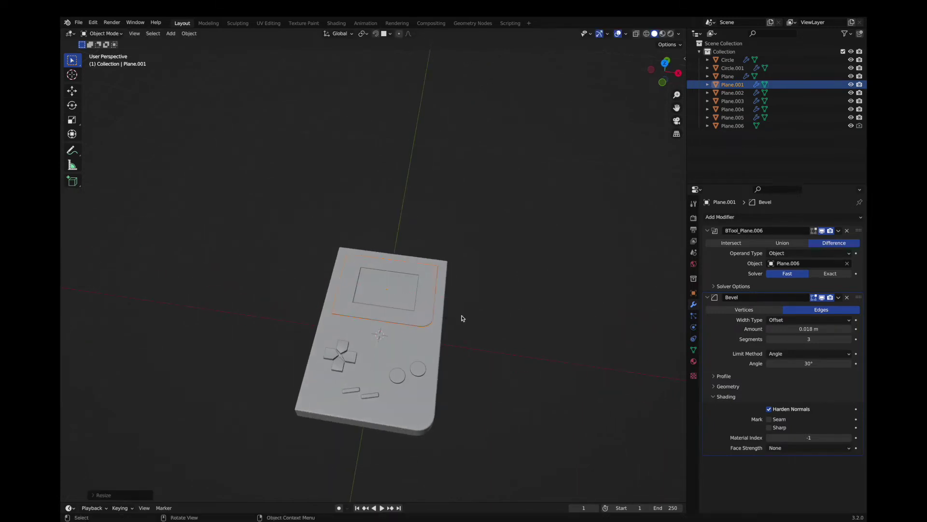
click(732, 125)
key(s)
key(y)
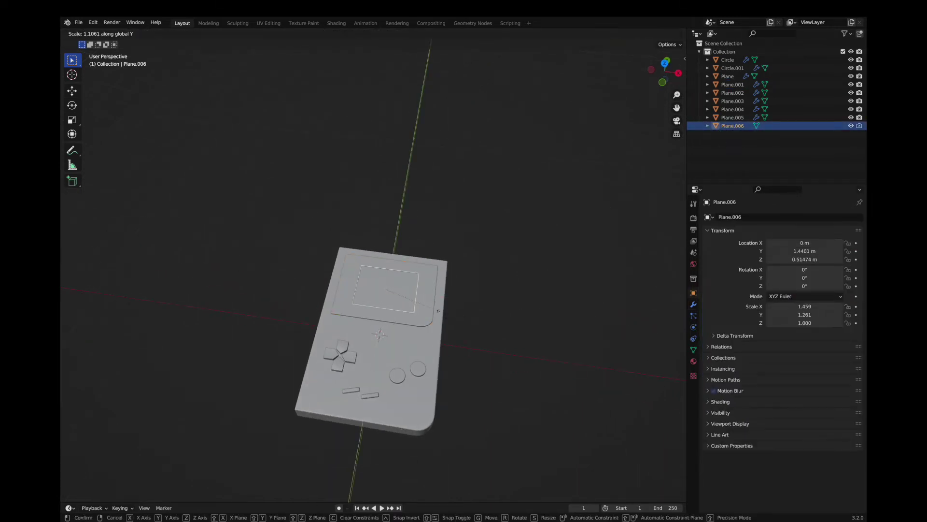
key(s)
key(x)
click(431, 334)
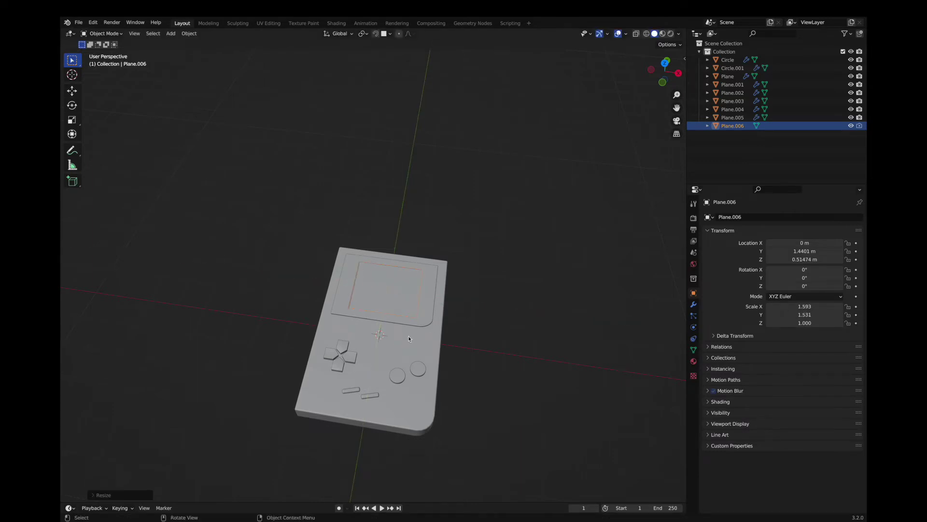
Rotate the whole handheld 90° on X to stand it upright and raise it along Z
key(Tab)
key(Tab)
middle_drag(408, 335, 434, 349)
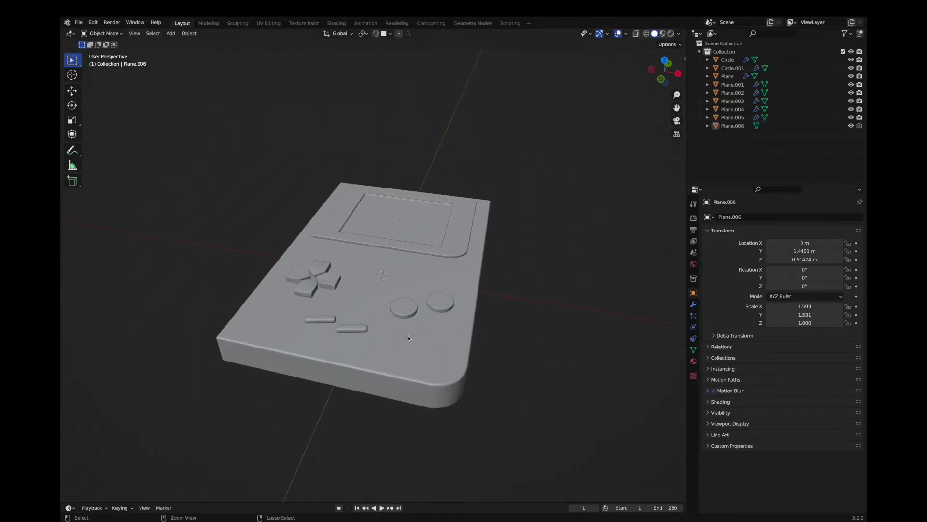
key(a)
scroll(456, 265, down, 4)
text(rx)
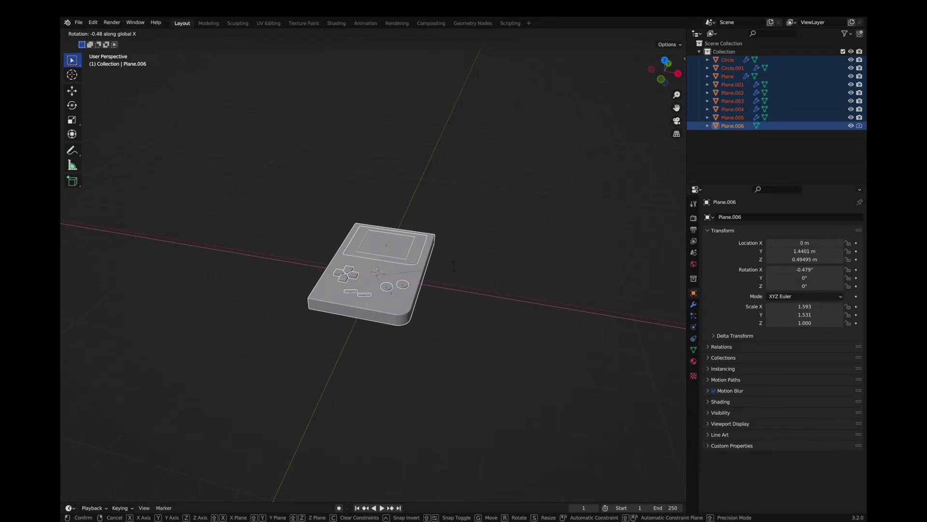
text(90)
key(Return)
key(g)
key(z)
key(Return)
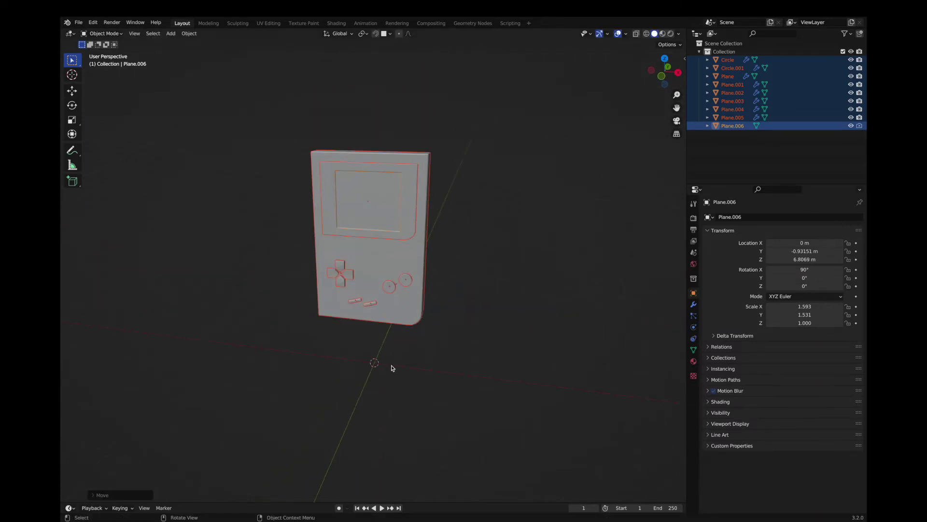
Add a floor plane at the origin scaled to about 11 times size
key(alt+a)
key(shift+s)
key(shift+a)
click(425, 151)
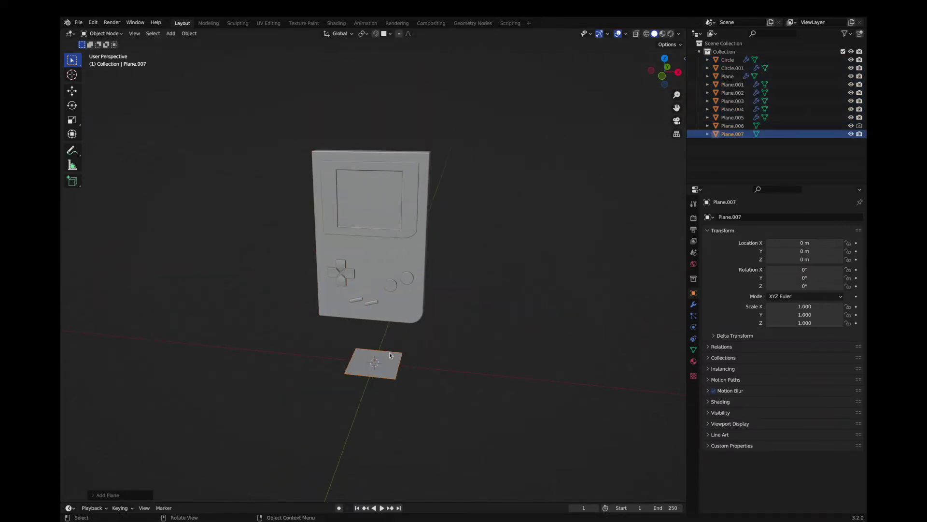
key(s)
click(565, 401)
scroll(510, 367, down, 3)
scroll(510, 366, up, 2)
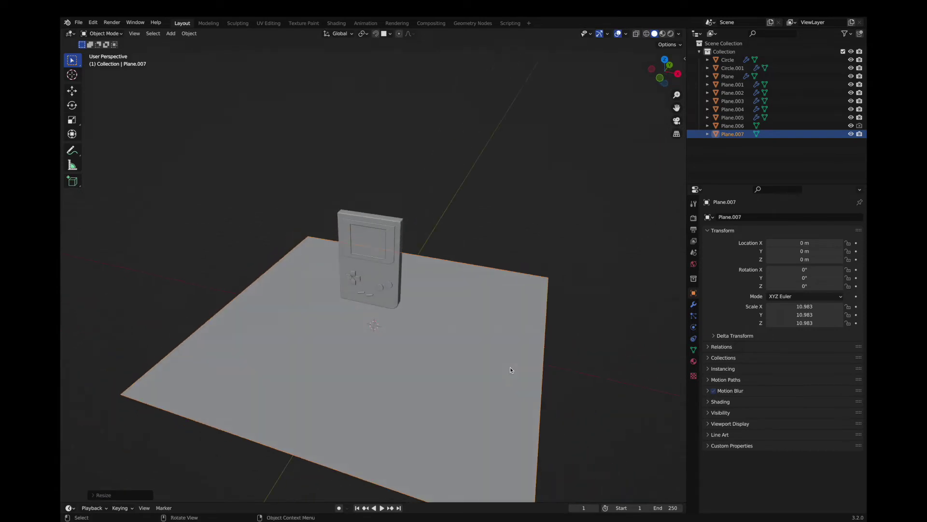
Extrude the floor's back edges up along Z into walls with a smoothly curved corner
key(Tab)
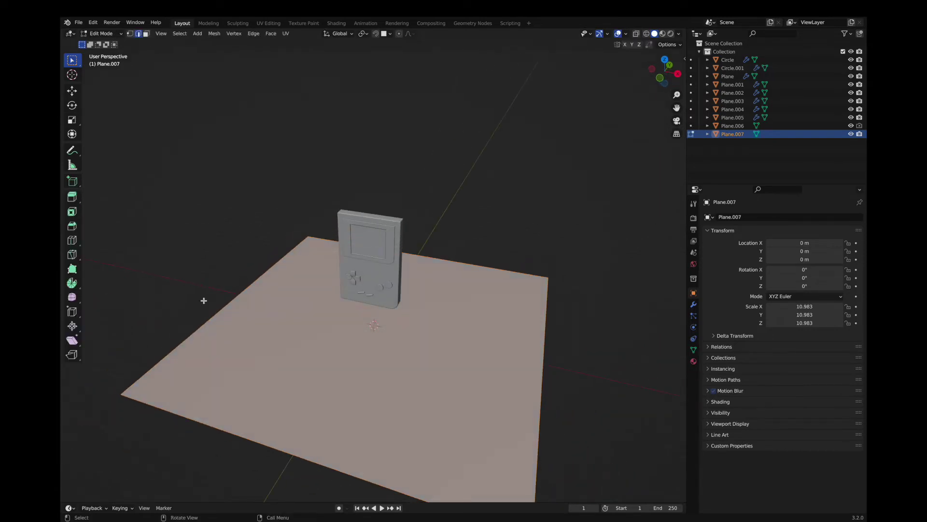
key(e)
key(z)
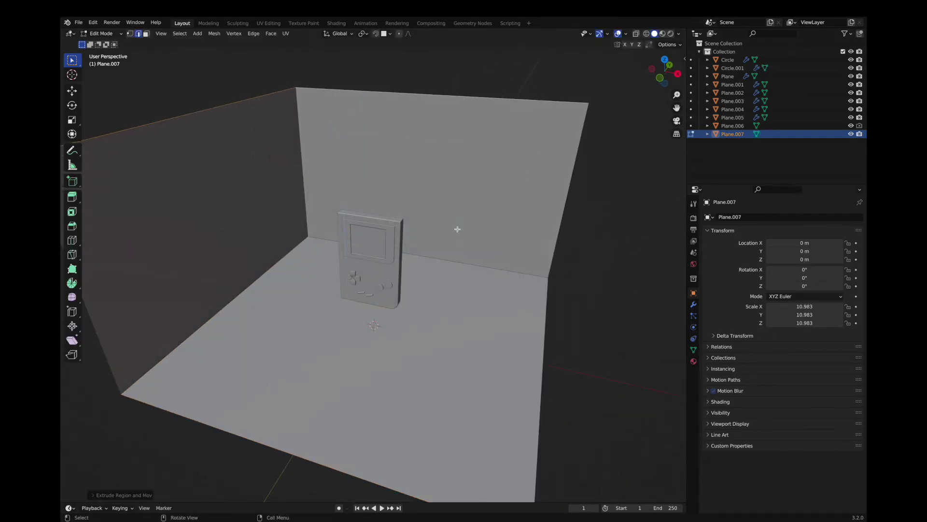
middle_drag(524, 94, 322, 233)
key(ctrl+2)
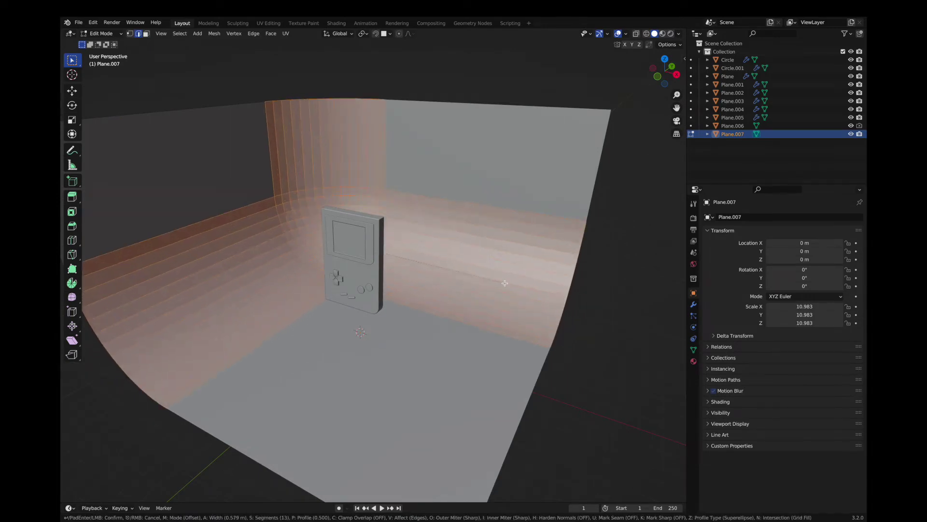
key(Tab)
middle_drag(480, 326, 569, 216)
key(n)
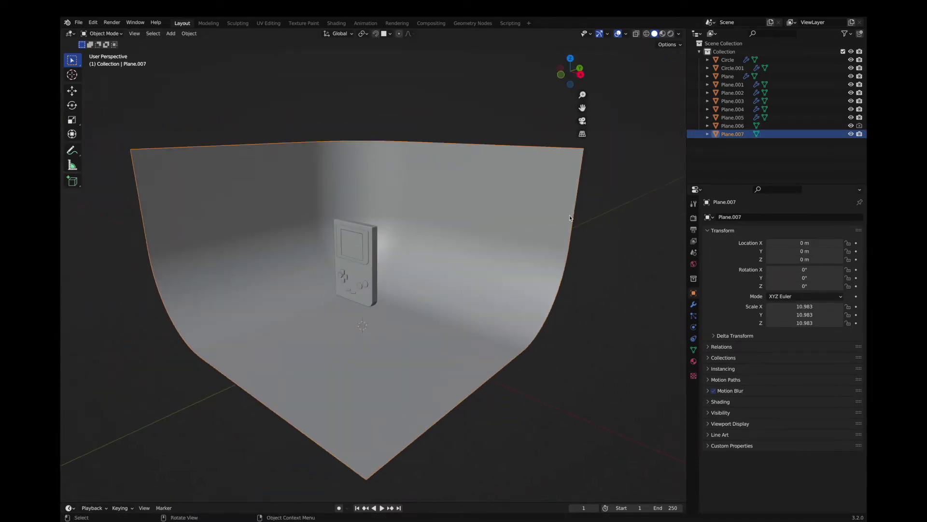
click(681, 158)
Create a TrueIsoCam isometric camera with orthographic scale 16
click(642, 69)
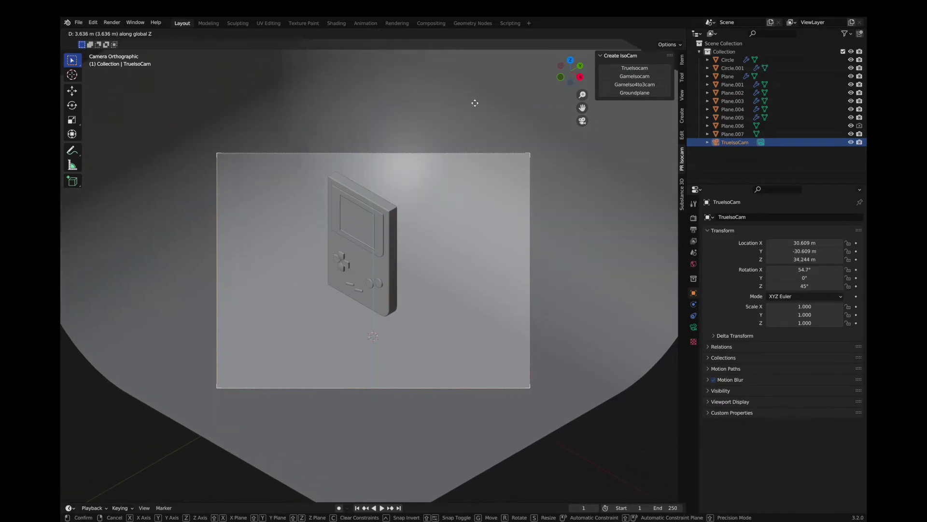
scroll(432, 250, up, 3)
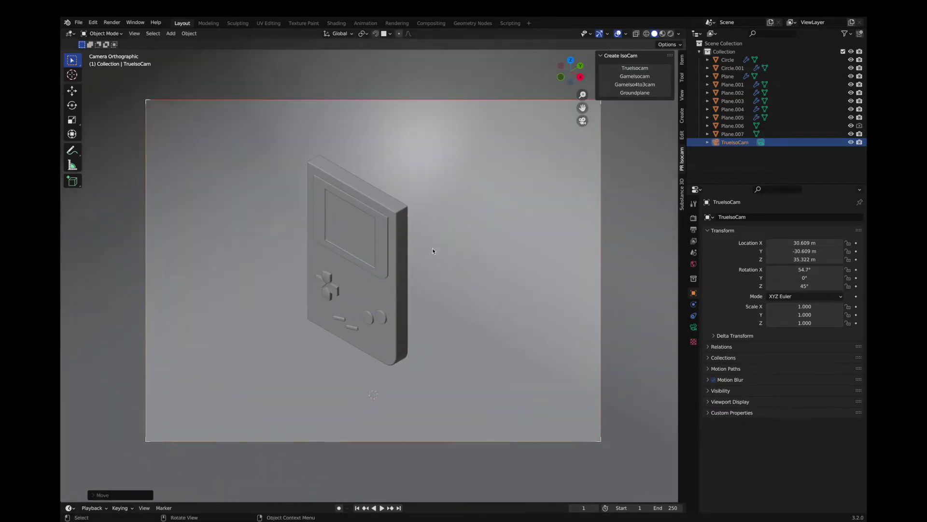
scroll(420, 270, down, 3)
key(shift+a)
click(693, 327)
drag(802, 255, 827, 254)
text(16)
key(Return)
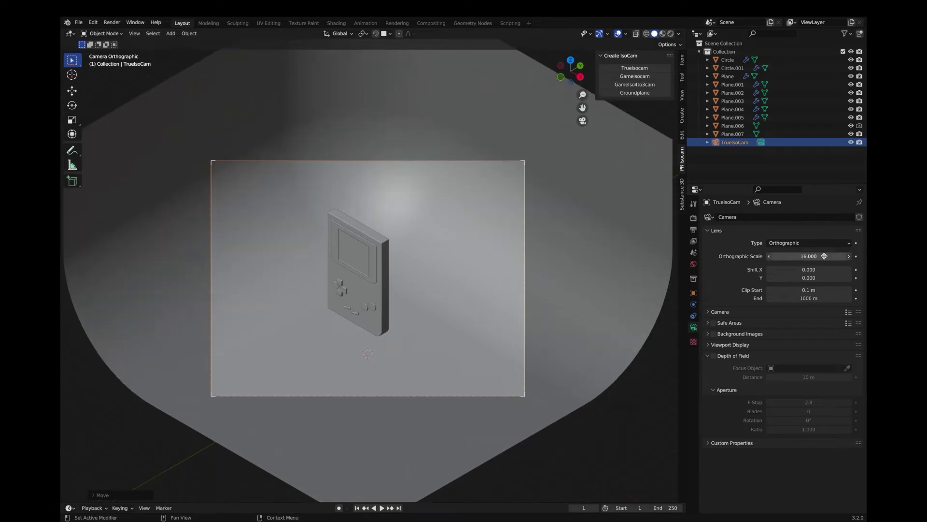
scroll(541, 347, up, 1)
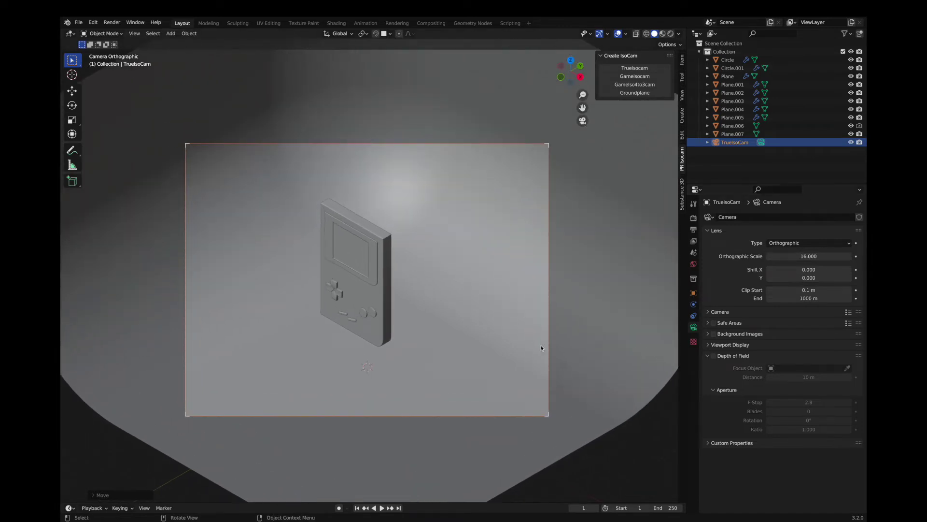
scroll(491, 341, down, 1)
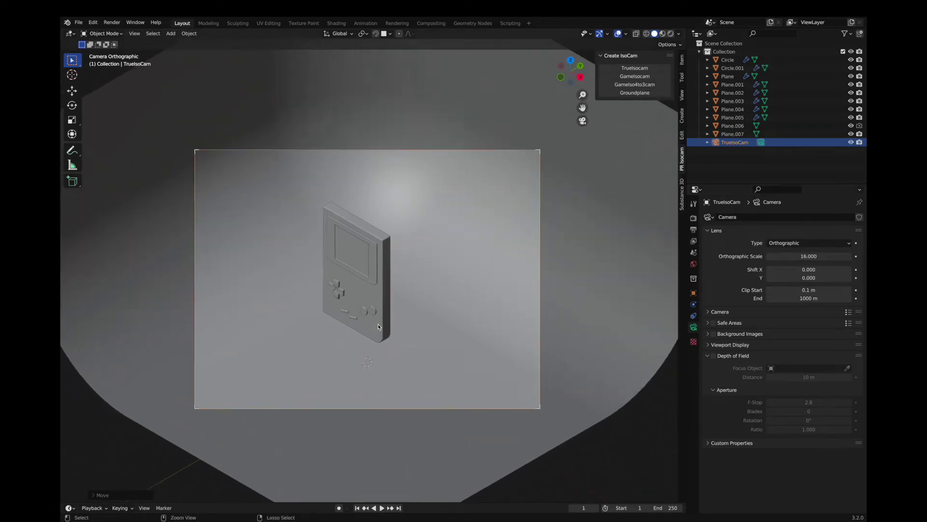
Add an Area light and raise it along Z above the handheld
key(shift+a)
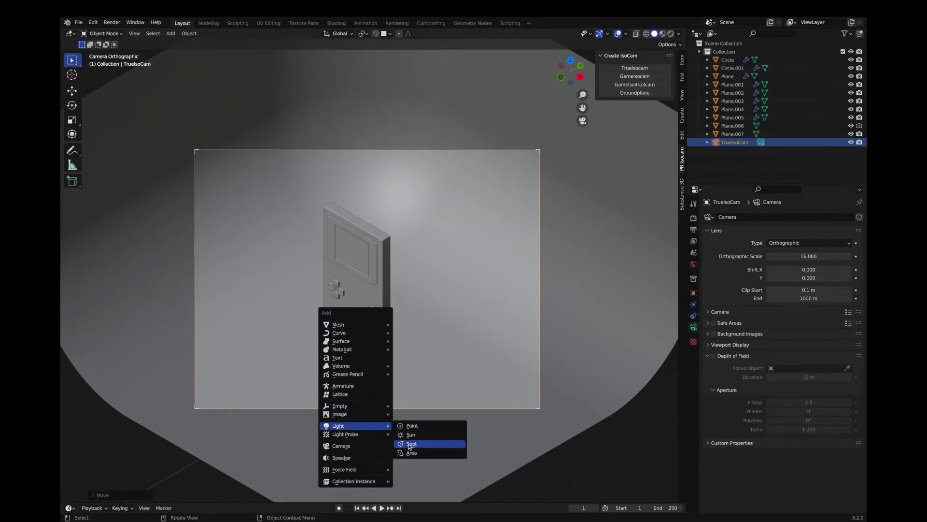
click(412, 452)
key(g)
key(z)
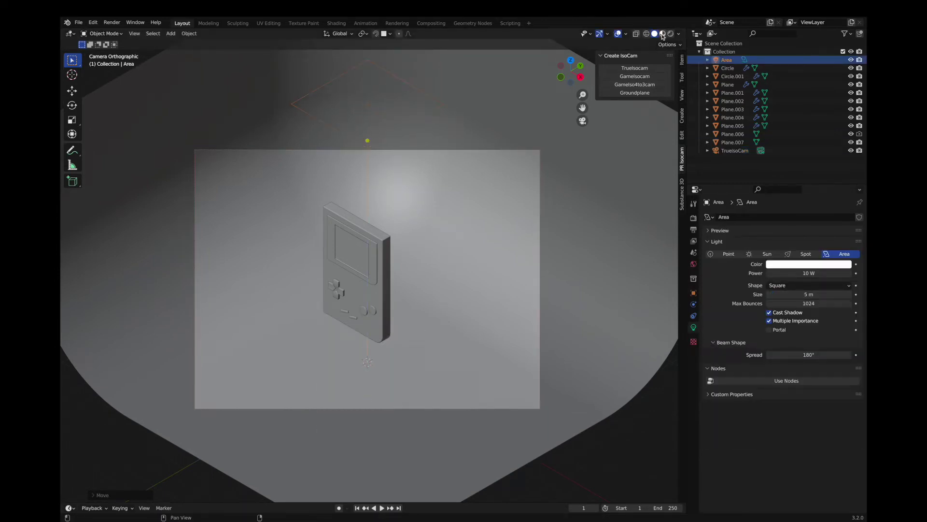
Switch to Material Preview shading and set the area light's power to 1000 W
click(663, 34)
click(638, 87)
click(789, 274)
text(100)
key(Return)
click(789, 274)
text(1000)
key(Return)
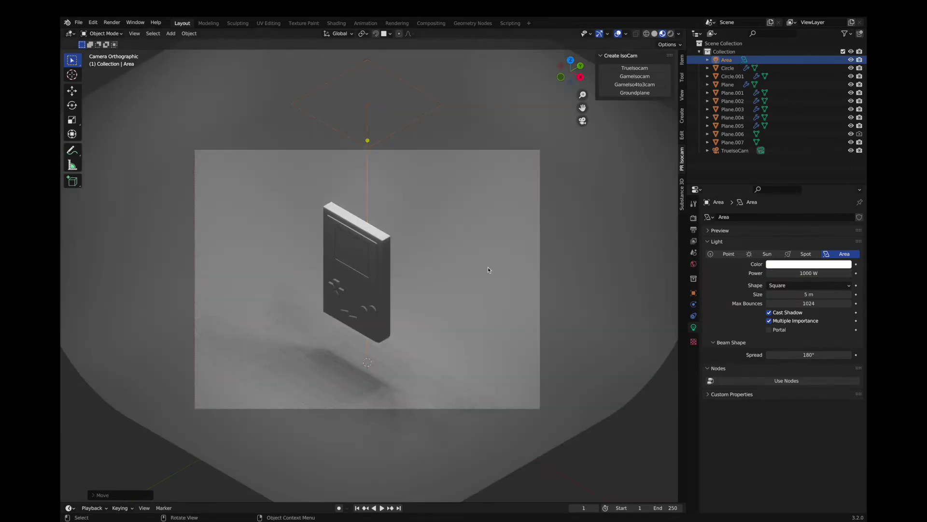
Orbit out of the camera view and deselect all of the curved backdrop's geometry
scroll(487, 270, down, 3)
mouse_move(488, 270)
middle_down()
mouse_move(453, 212)
mouse_move(472, 195)
mouse_move(472, 204)
middle_up()
click(453, 213)
key(Tab)
key(alt+a)
key(Tab)
Rotate the area light -90° about Z around the 3D cursor and set its power to 5000 W
click(352, 157)
click(362, 34)
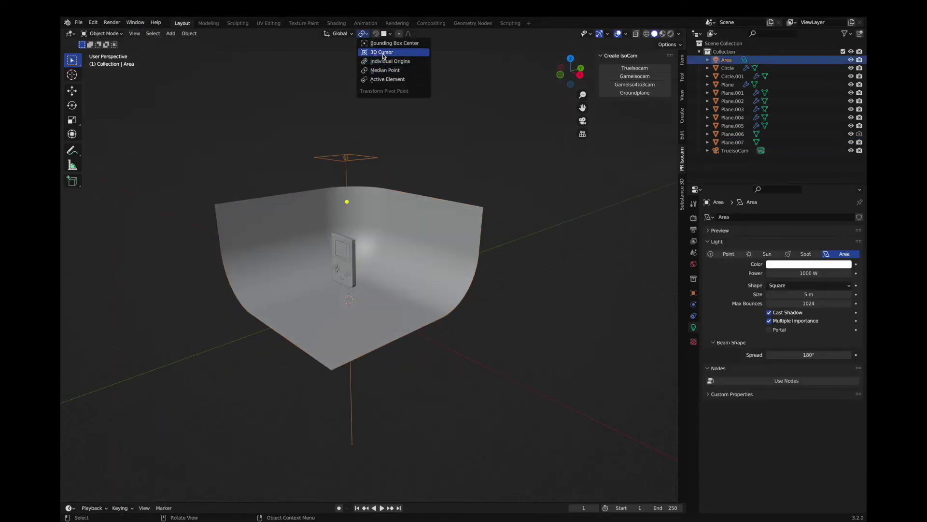
click(381, 52)
text(rz-90)
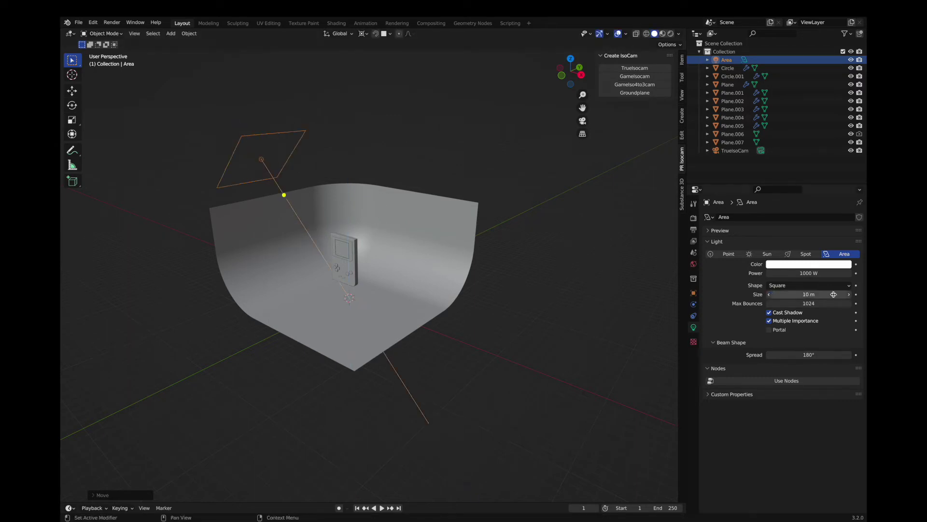
key(KP_0)
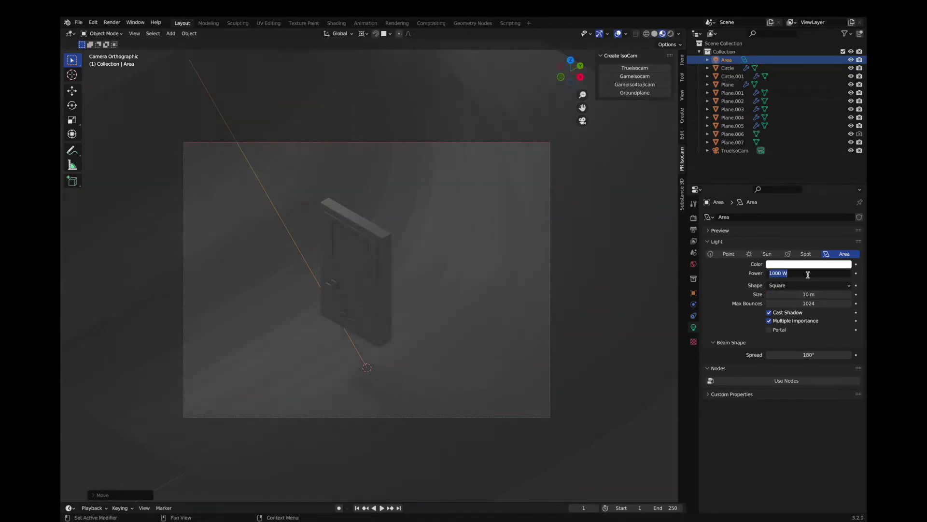
text(5000)
key(Return)
Duplicate the area light and rotate the copy to light the handheld from a second angle
key(KP_0)
key(shift+d)
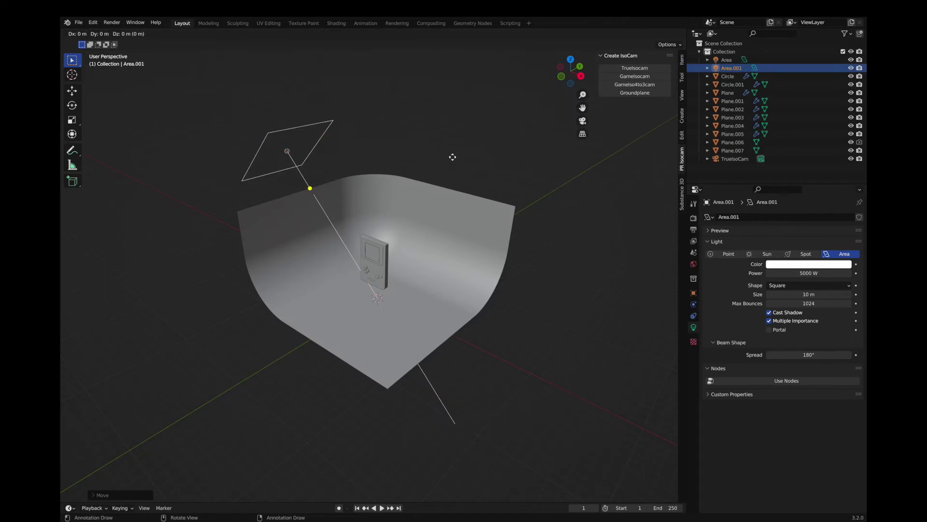
text(45)
key(Return)
key(r)
key(Return)
click(809, 264)
click(492, 290)
Give the curved backdrop a dark green base colour
key(z)
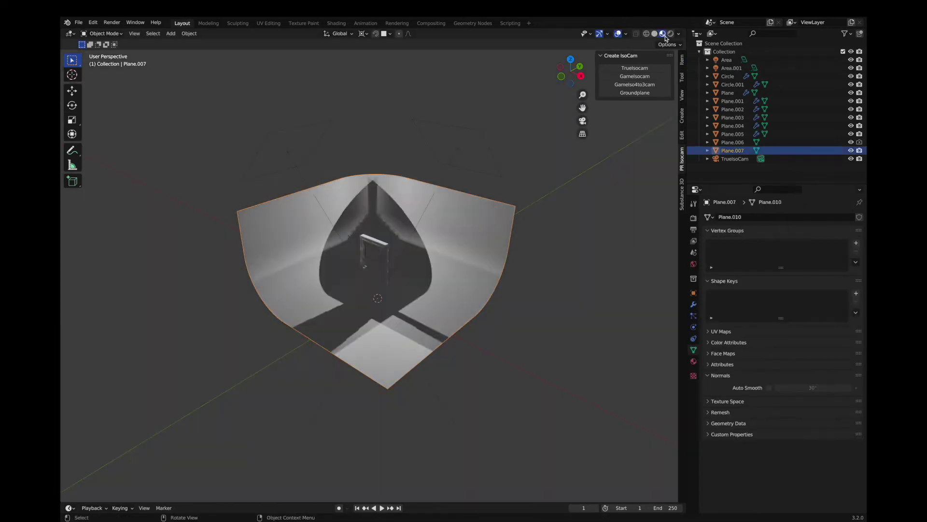
click(694, 360)
text(Background)
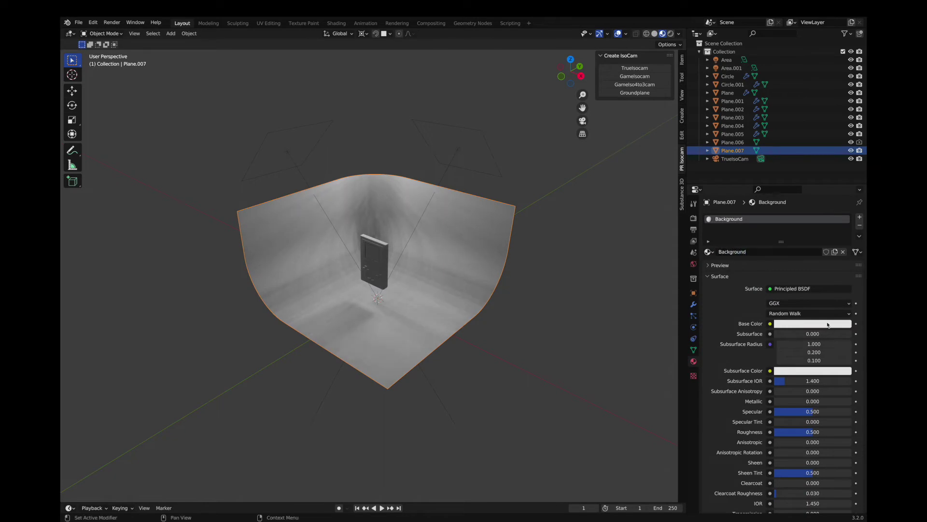
click(828, 324)
mouse_move(809, 234)
mouse_down()
mouse_move(796, 223)
mouse_move(845, 242)
mouse_move(844, 213)
mouse_up()
click(813, 324)
Make the world background dark blue and turn the second area light orange
key(KP_0)
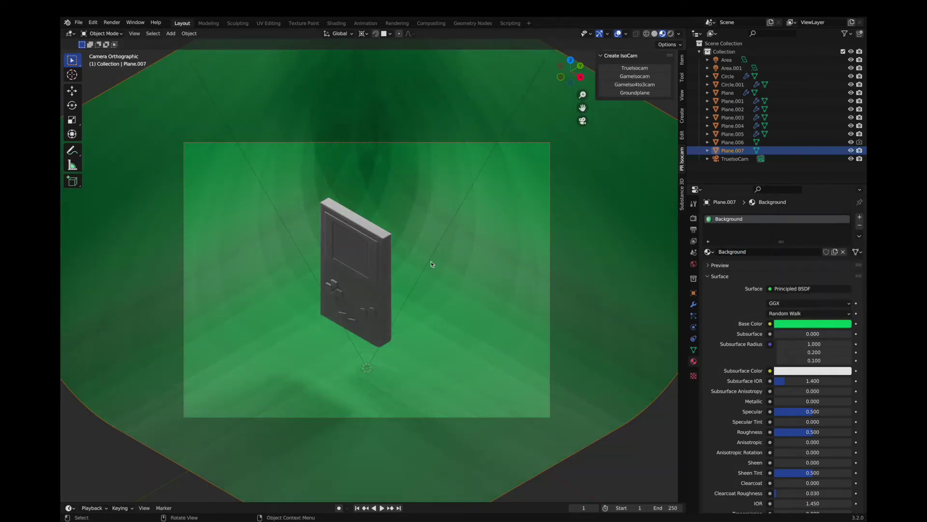
click(430, 260)
click(693, 263)
click(813, 268)
drag(809, 180, 833, 167)
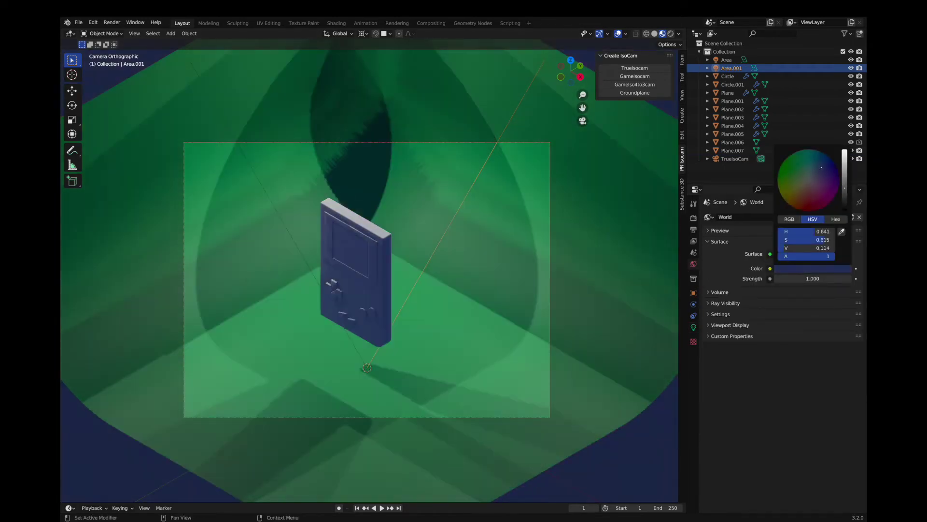
drag(844, 203, 844, 187)
click(693, 292)
click(693, 327)
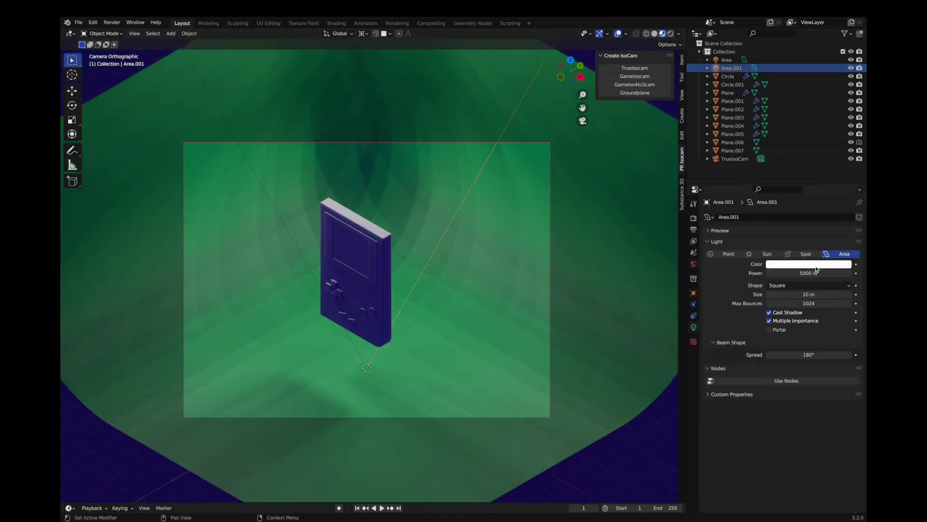
click(809, 263)
drag(803, 191, 797, 198)
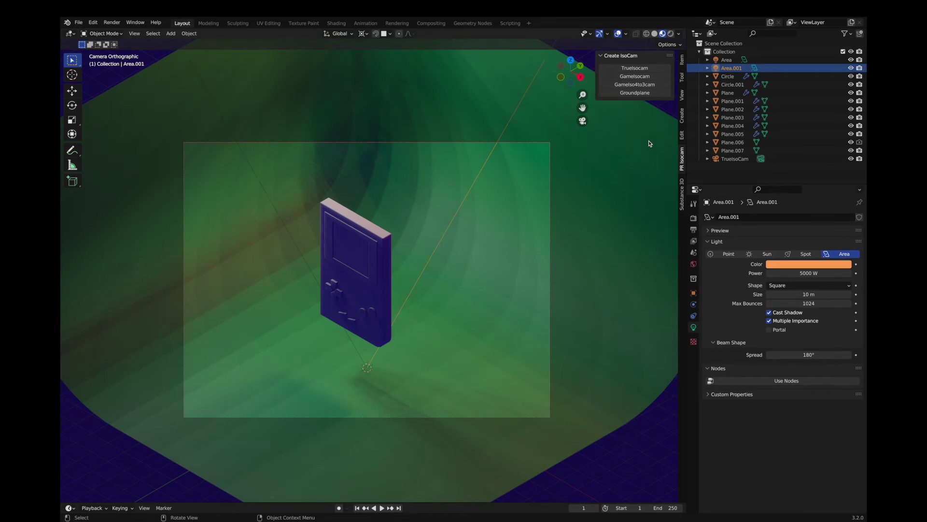
Rotate the first area light 45° about Z and tint it pale cyan-green
click(283, 220)
key(r)
key(z)
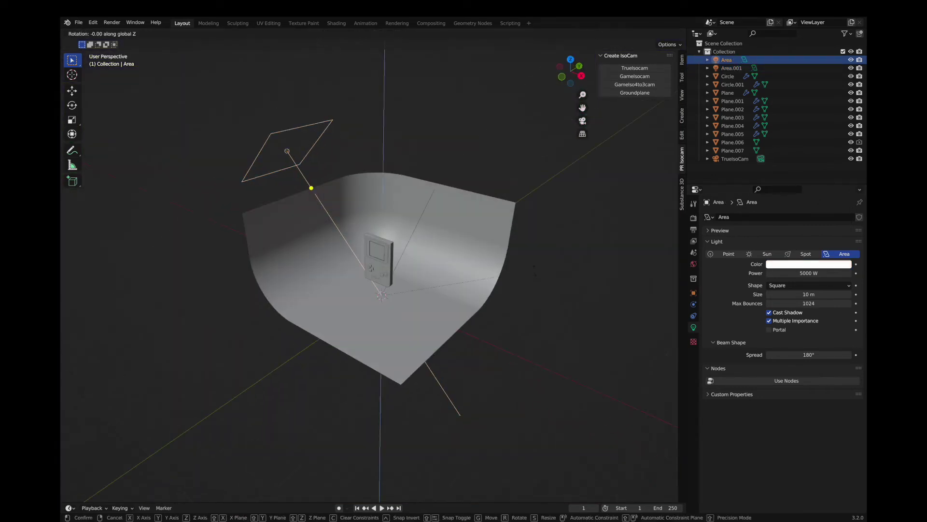
text(45)
key(Return)
key(KP_0)
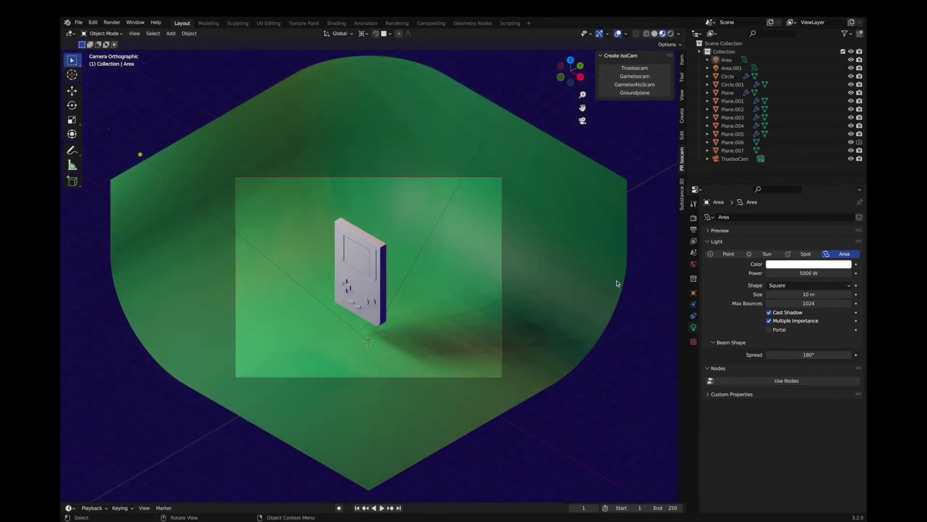
click(784, 265)
drag(812, 186, 807, 181)
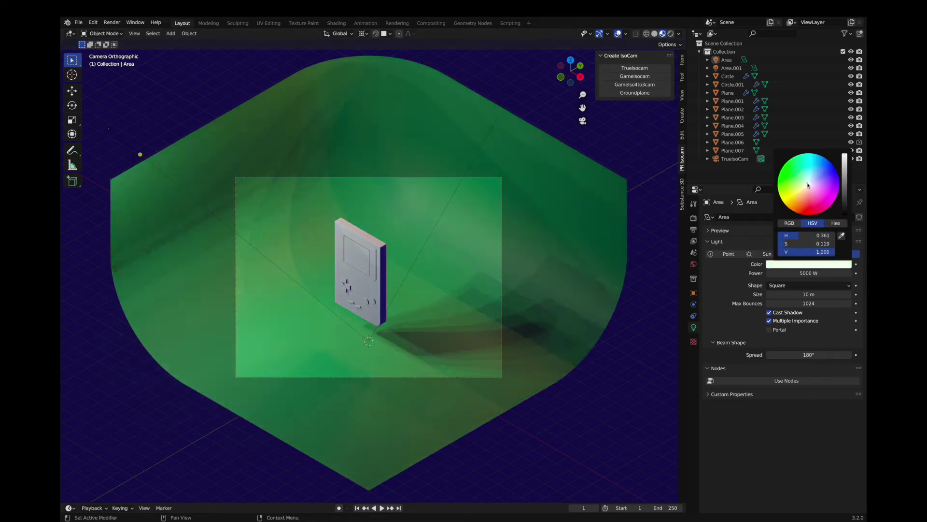
Revisit the world colour and adjust the second area light's orange tone
click(693, 264)
click(812, 268)
click(216, 216)
click(694, 327)
click(792, 264)
drag(816, 174, 828, 190)
Shift Plane.007's base colour from green toward a muted blue
click(733, 151)
click(693, 361)
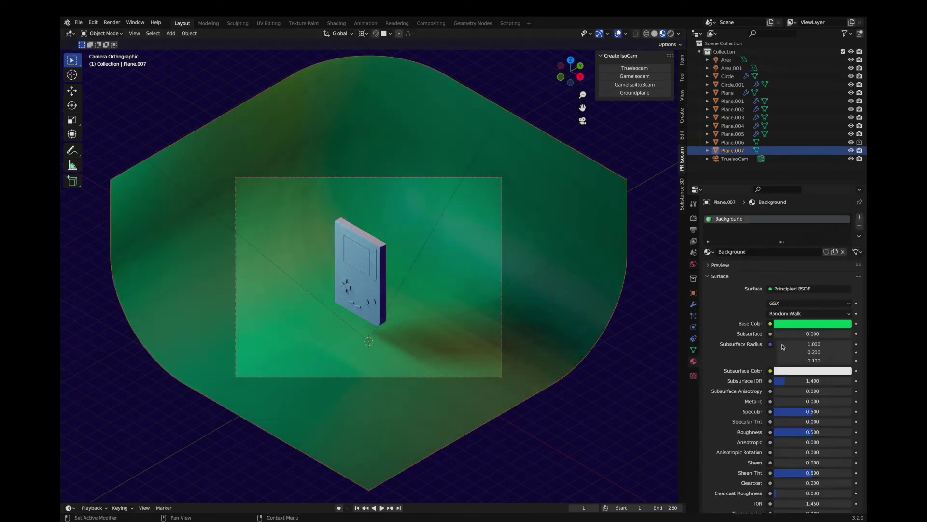
click(800, 323)
drag(805, 244, 815, 223)
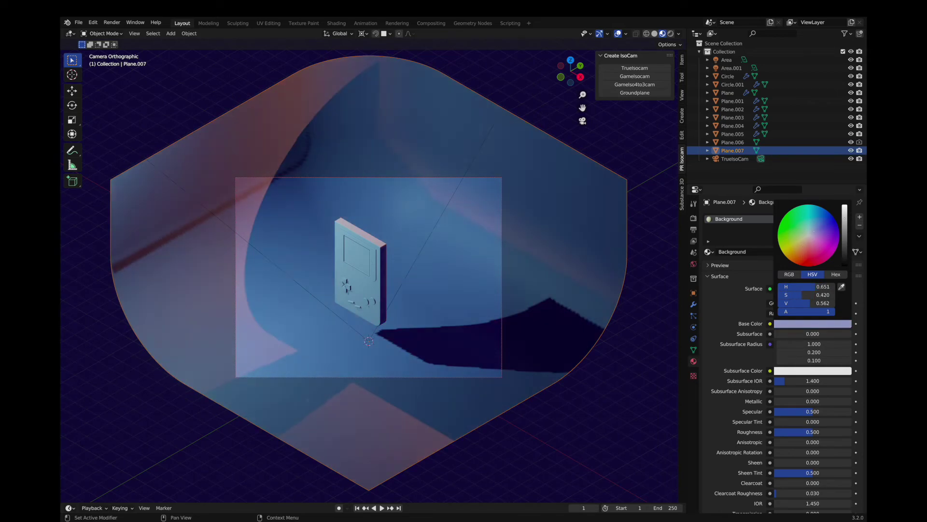
Darken the world background to a near-black brown and review the area light's colour
click(727, 59)
click(693, 263)
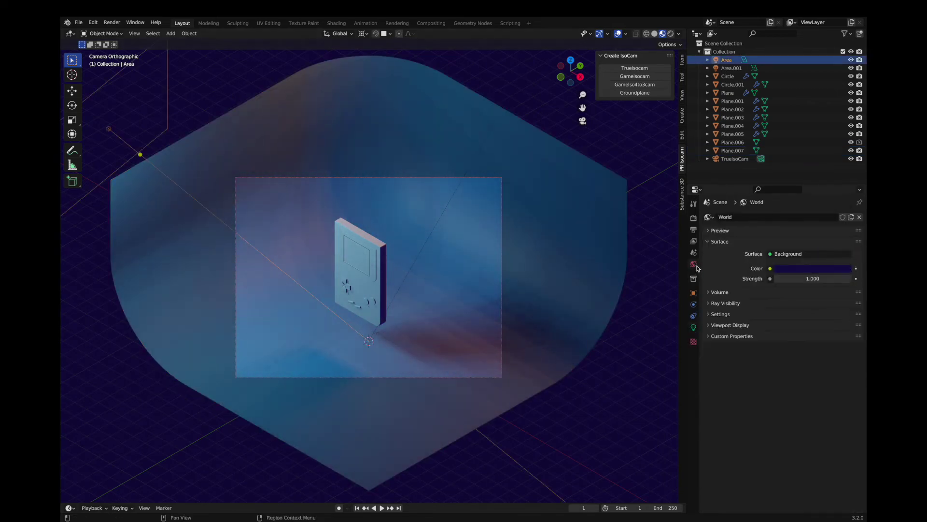
click(812, 268)
click(803, 191)
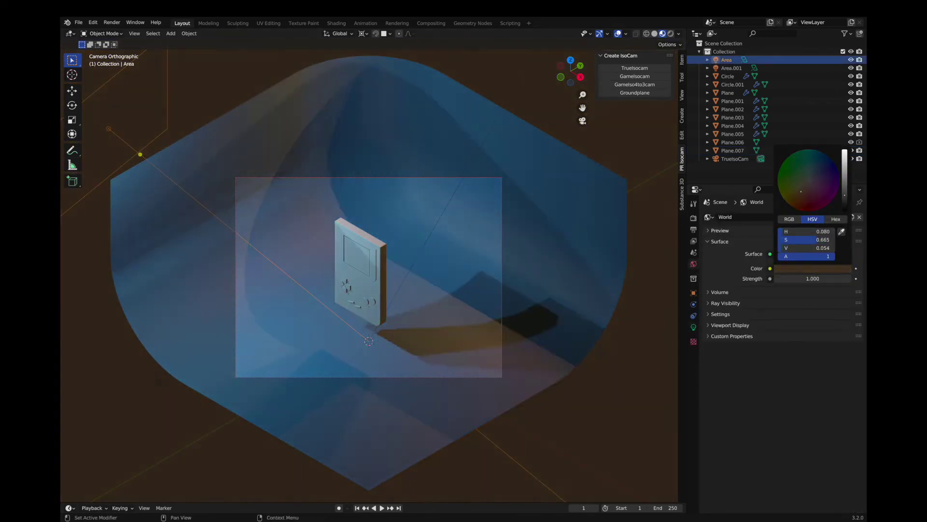
click(693, 327)
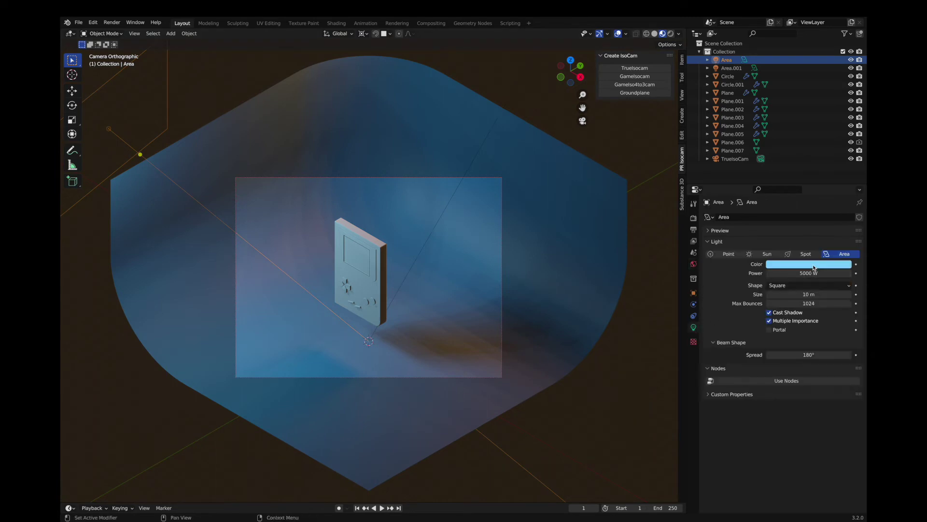
click(814, 267)
click(823, 266)
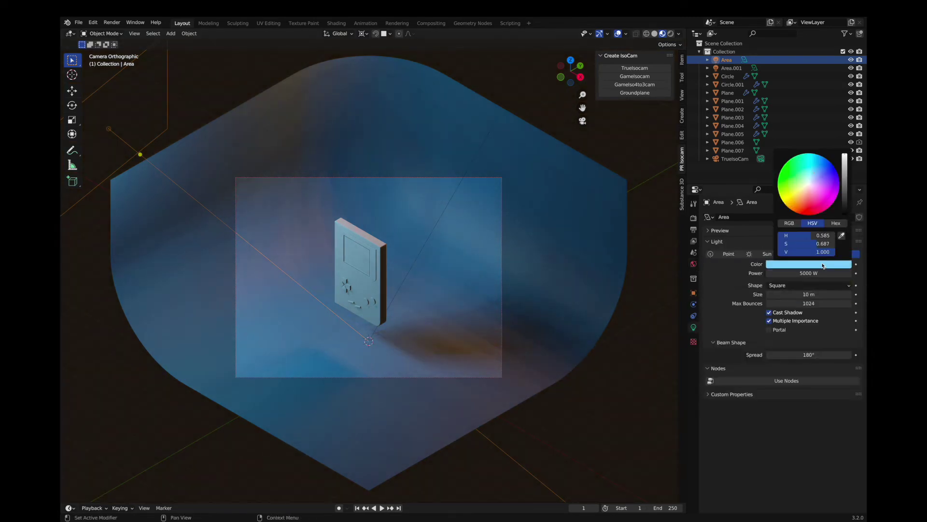
Turn Area.001 purple and add a new point light to the scene
click(507, 124)
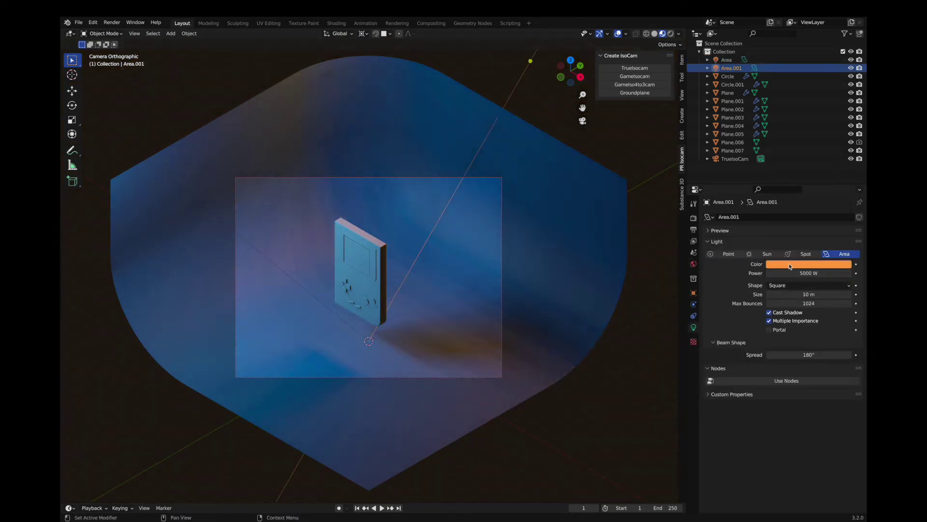
click(790, 266)
drag(821, 179, 799, 203)
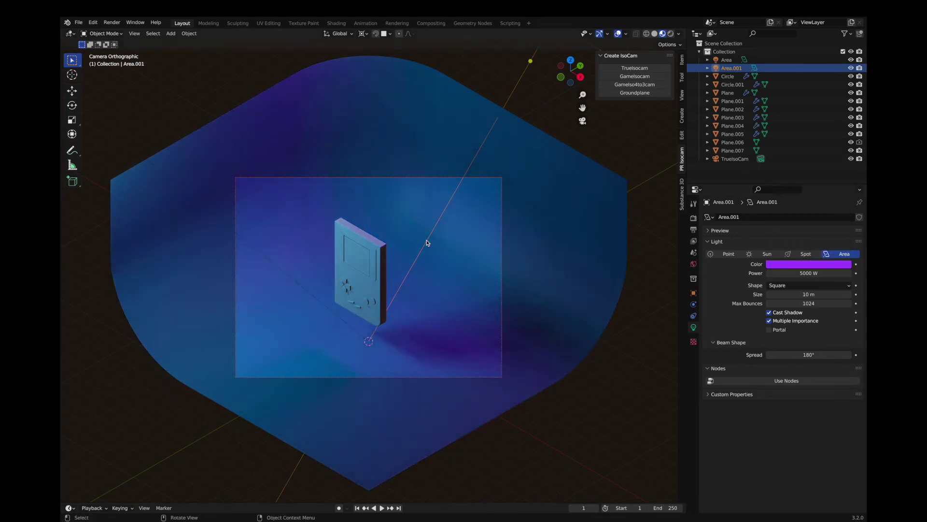
scroll(427, 243, up, 3)
key(shift+a)
click(421, 372)
Place the point light beside the handheld and set its radius to 0.5 m
key(g)
click(383, 321)
key(KP_Decimal)
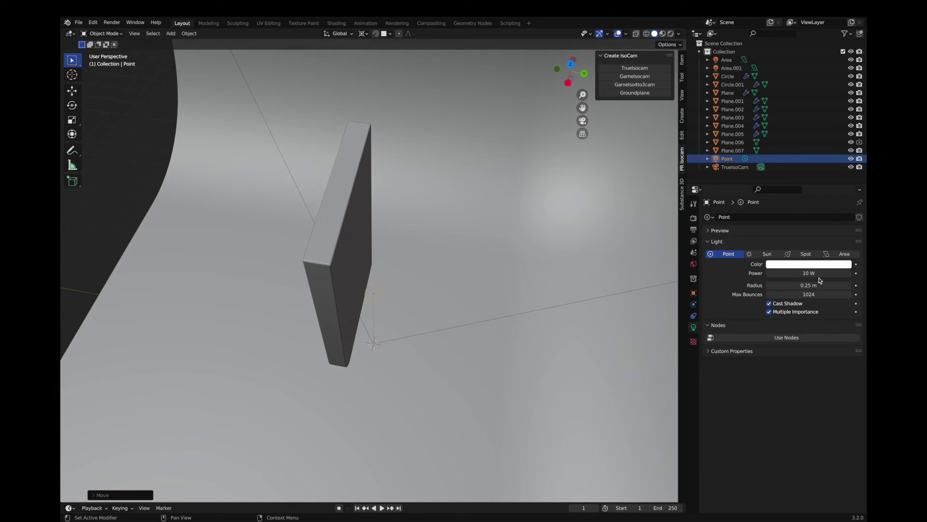
text(0.5)
key(Return)
key(g)
click(505, 312)
Set the point light's power to 1000 W
double_click(809, 273)
text(100)
key(Return)
key(KP_0)
click(662, 34)
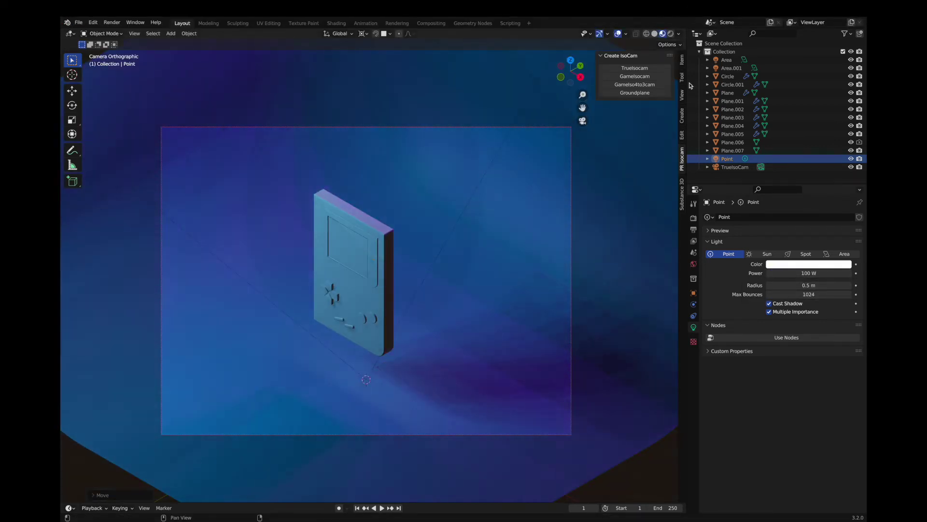
key(BackSpace)
text(1000)
key(Return)
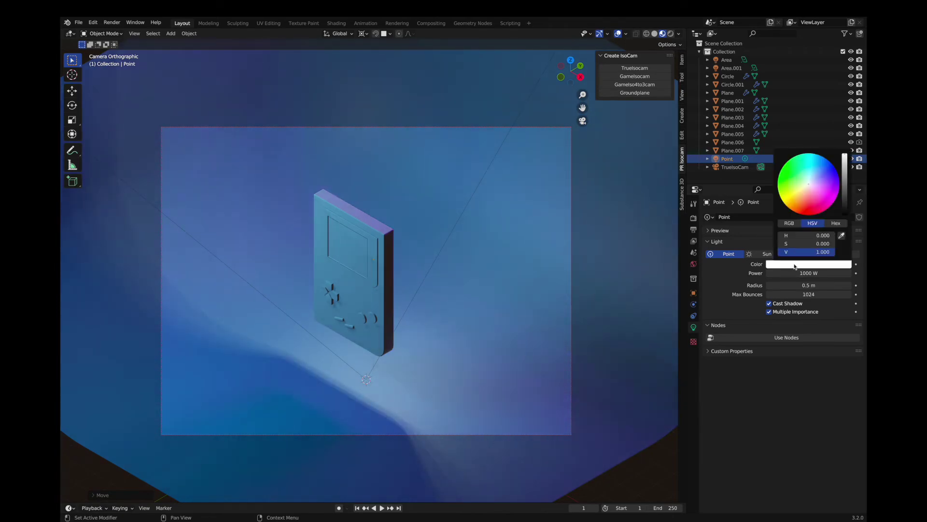
Try a colour for the point light and preview the scene in Rendered shading
click(809, 263)
click(806, 195)
drag(805, 195, 788, 169)
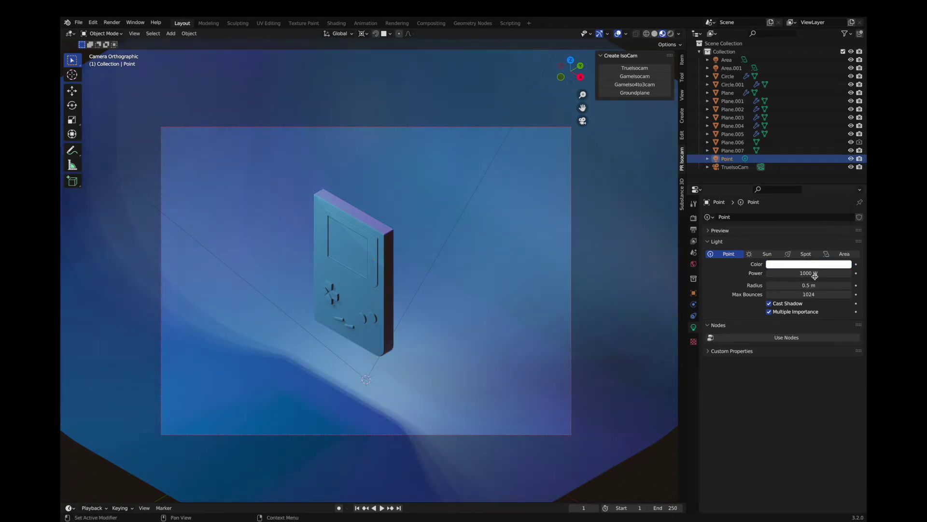
click(671, 34)
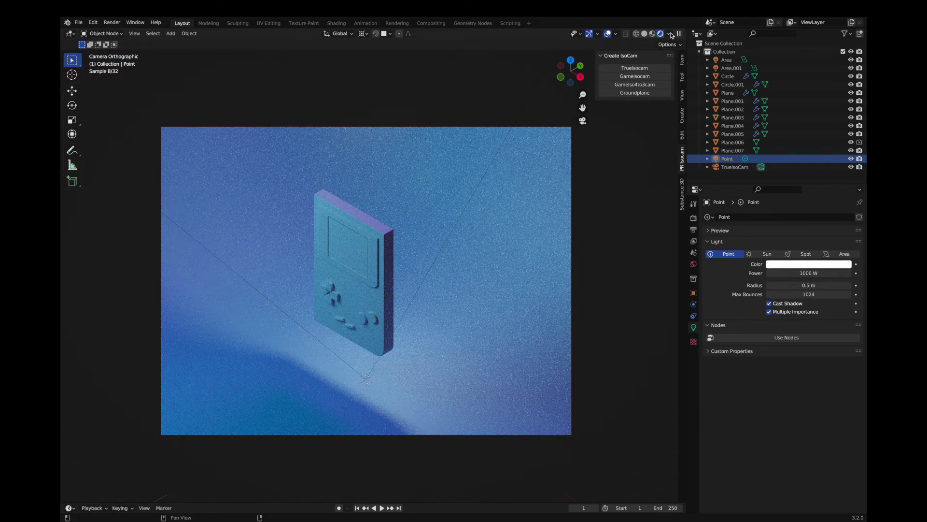
scroll(448, 256, up, 2)
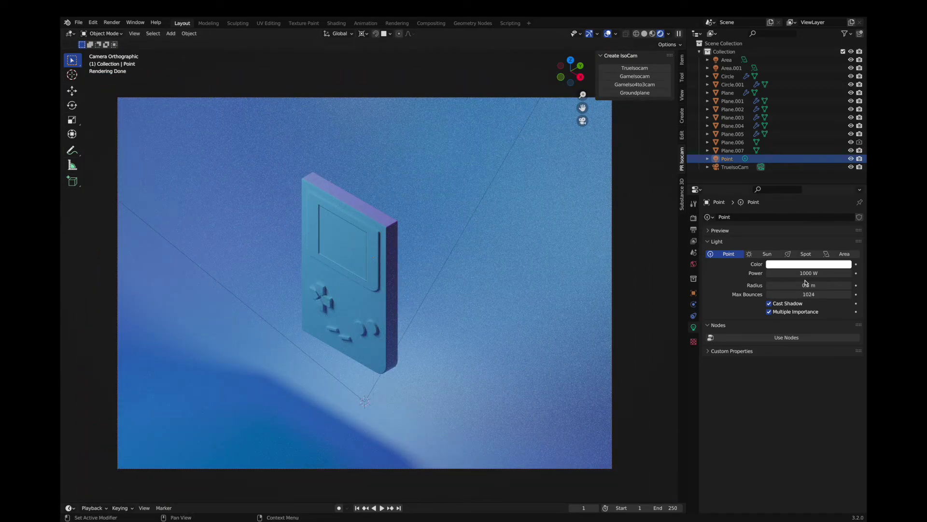
Make the D-pad's base colour black
key(z)
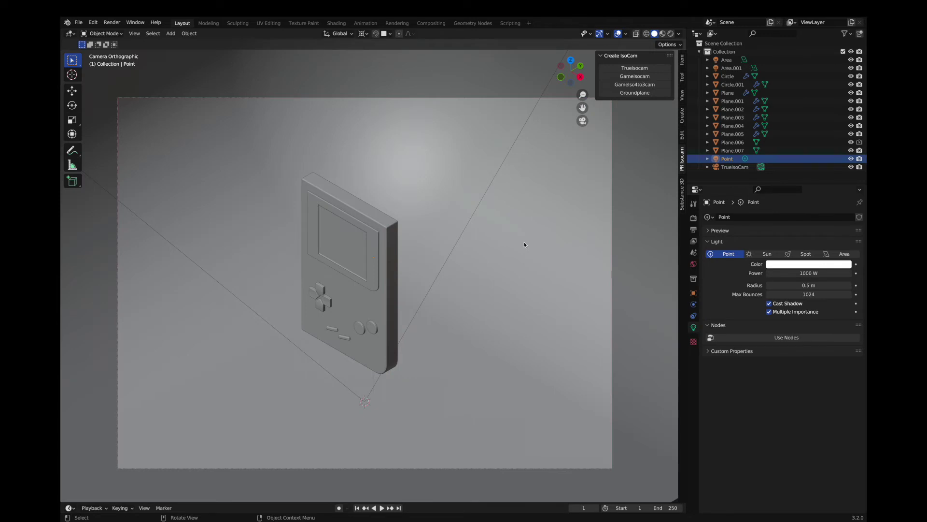
click(329, 303)
click(693, 361)
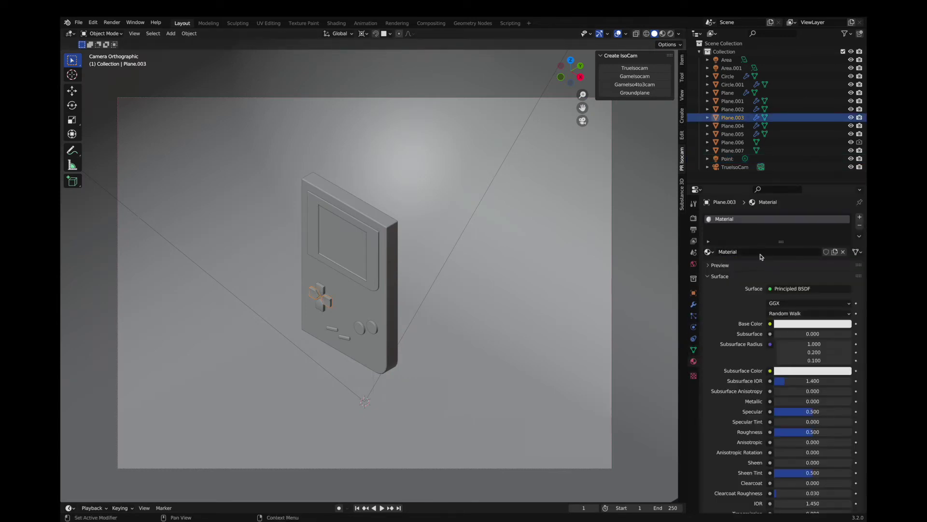
key(z)
click(813, 324)
drag(848, 205, 849, 263)
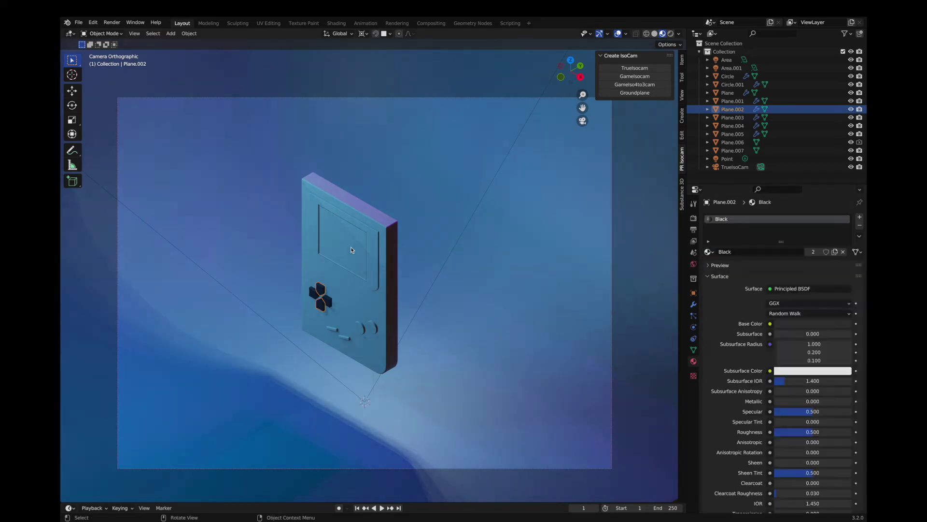
Inspect the screen piece's Green material colour, then undo the change
click(716, 149)
click(694, 361)
double_click(750, 252)
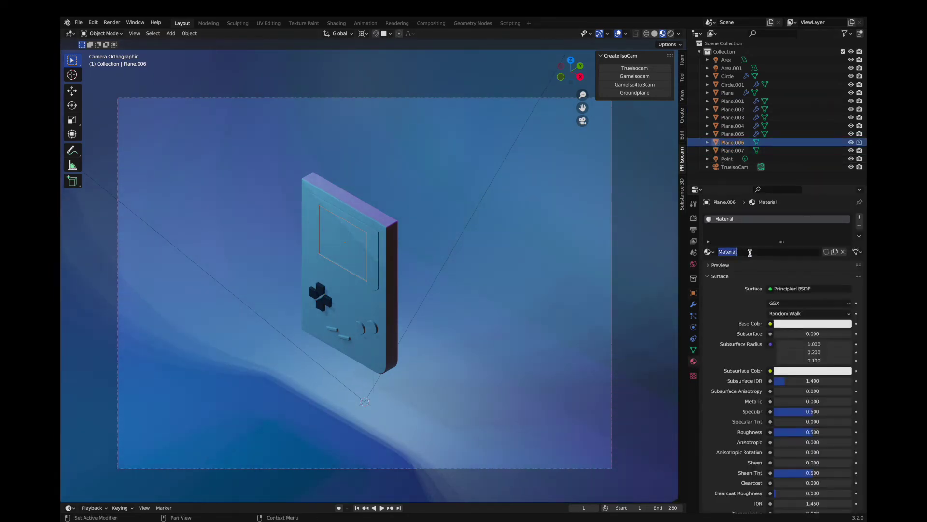
text(Green)
click(812, 323)
click(806, 203)
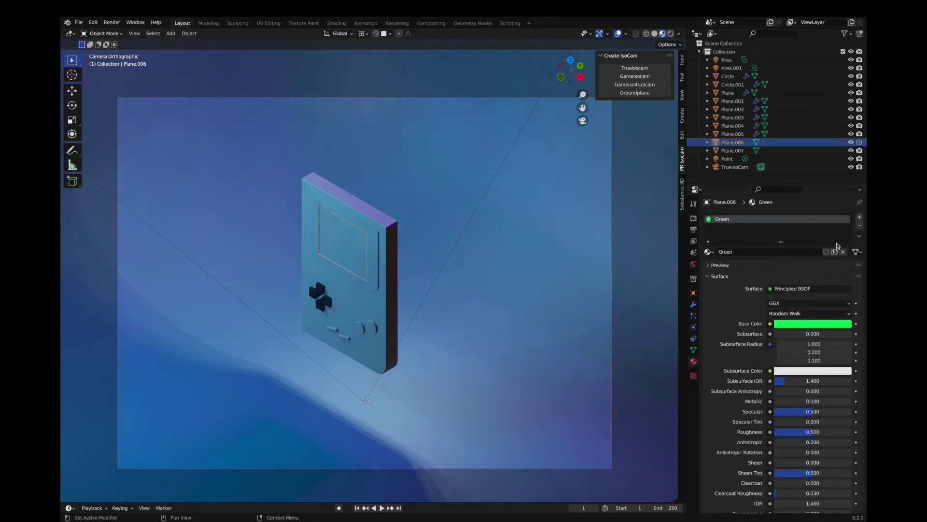
key(ctrl+z)
key(ctrl+z)
key(ctrl+z)
Adjust the main body's base colour and review the screen surround's Light Grey material
click(373, 286)
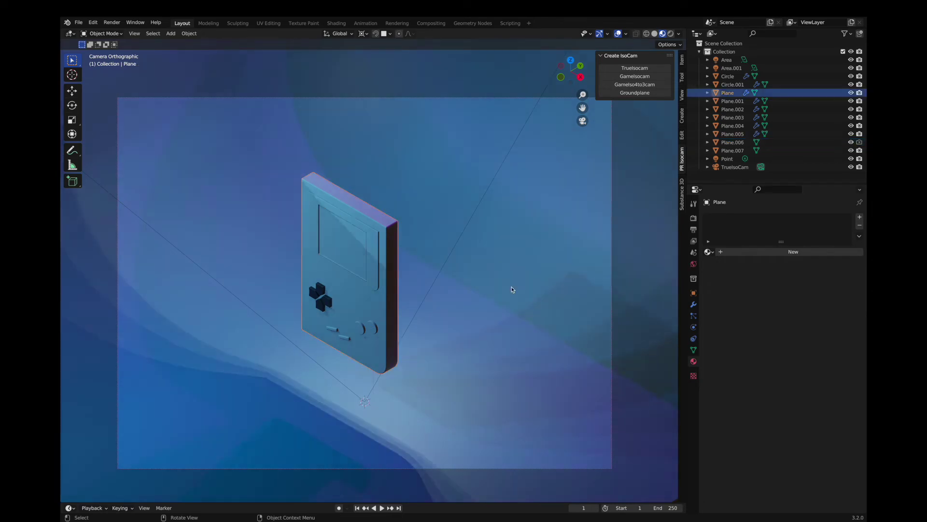
double_click(730, 252)
click(784, 325)
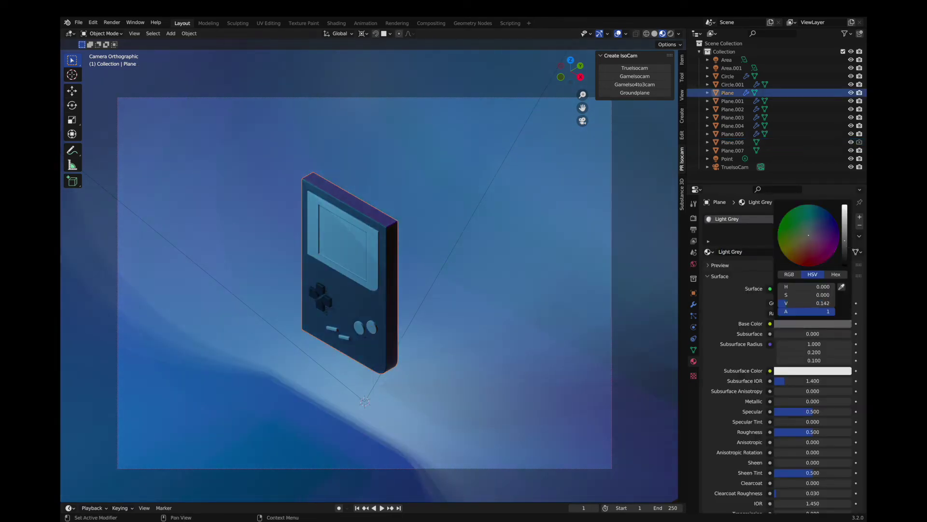
drag(853, 227, 853, 242)
click(376, 268)
click(709, 264)
click(676, 290)
click(860, 226)
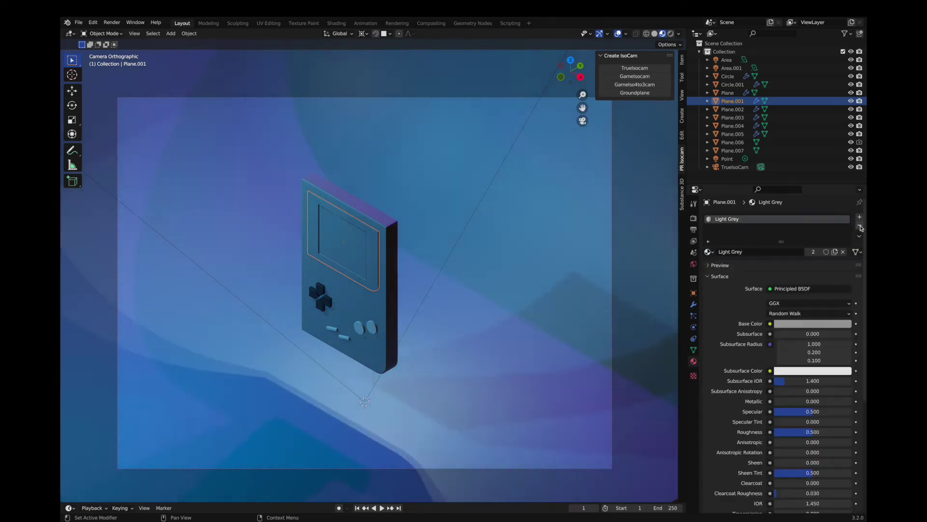
click(827, 325)
Create a red material named Red on one round button and assign it to the other
click(359, 327)
click(729, 252)
key(Return)
click(813, 323)
drag(809, 235, 808, 254)
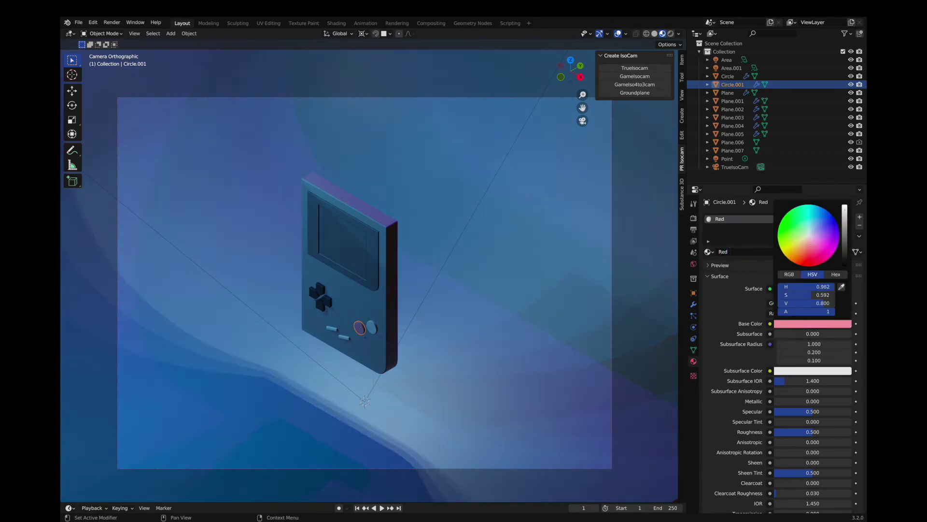
click(372, 328)
click(708, 251)
click(717, 302)
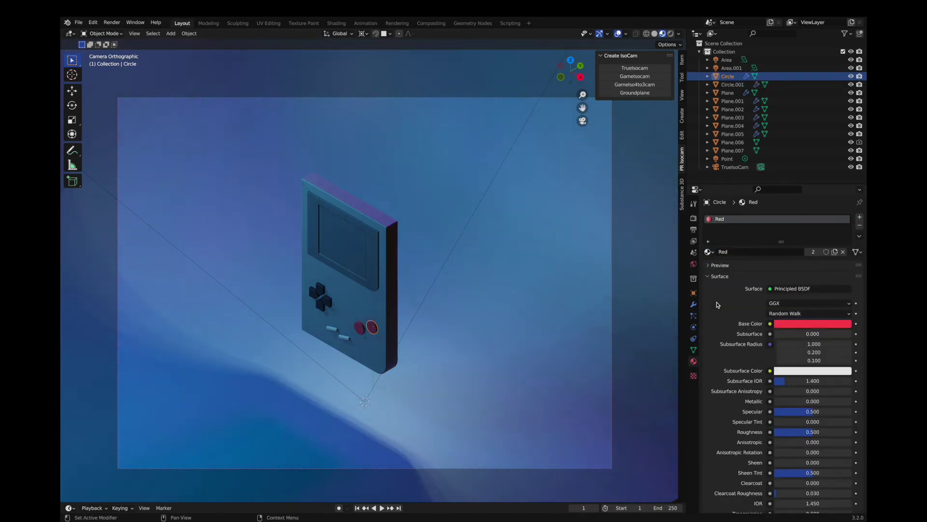
Assign Light Grey.001 to the select/start piece and orbit out to view the whole set
click(332, 329)
click(708, 251)
click(739, 270)
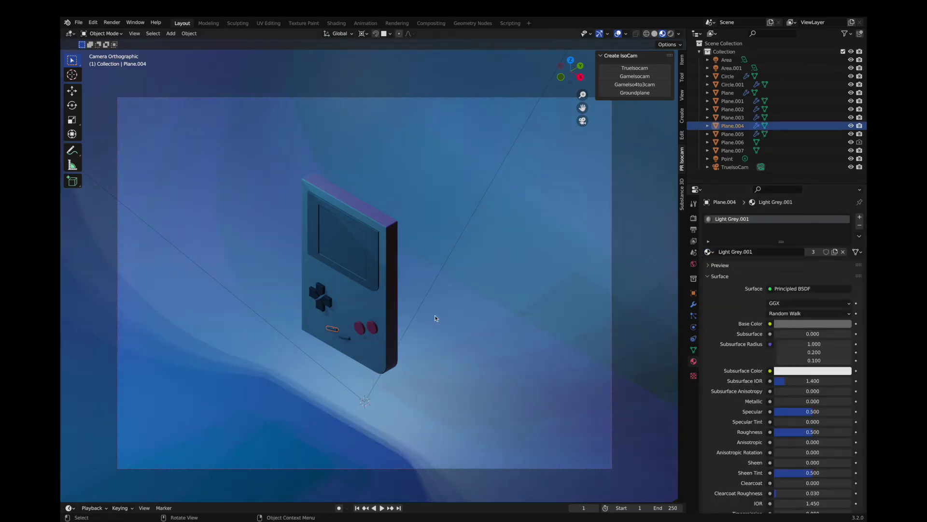
click(320, 375)
mouse_move(321, 376)
middle_down()
mouse_move(426, 285)
mouse_move(317, 263)
middle_up()
Rotate both area lights around the vertical Z axis
click(317, 262)
key(r)
key(z)
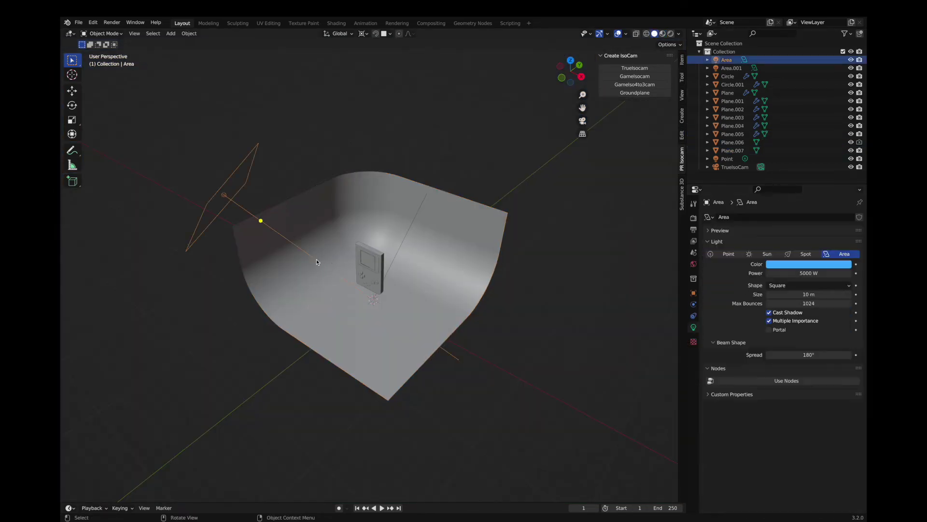
text(4)
key(Return)
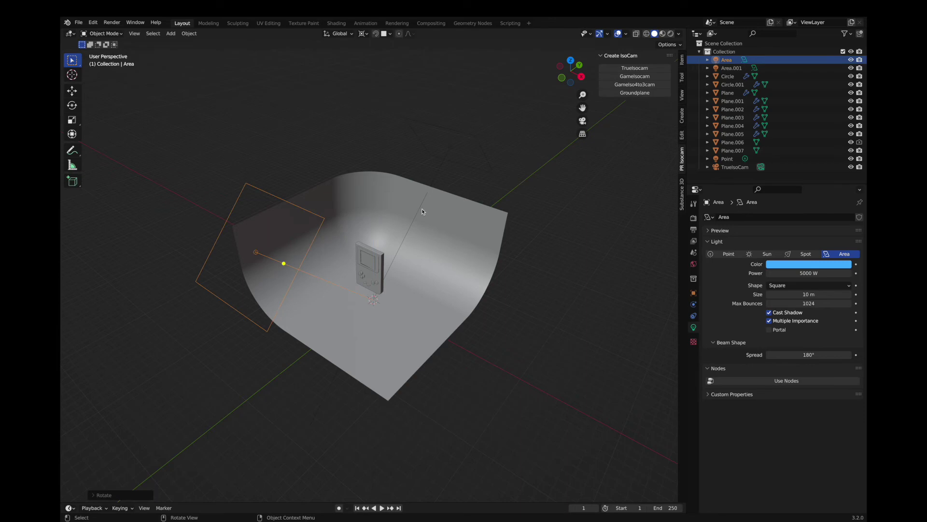
click(420, 208)
key(r)
key(z)
key(Return)
In camera view with rendered shading, move the first area light along its Z axis
key(KP_0)
key(z)
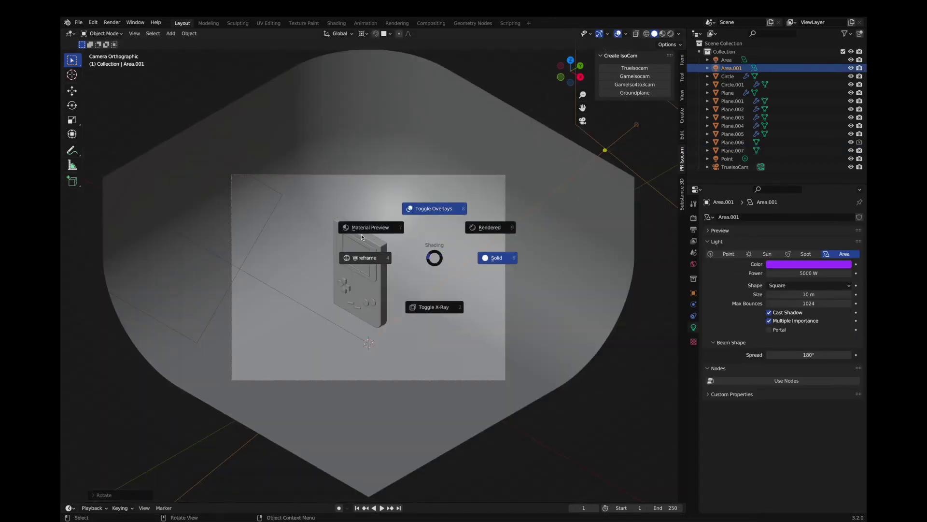
click(431, 215)
click(243, 270)
click(240, 271)
key(g)
key(z)
key(z)
click(309, 308)
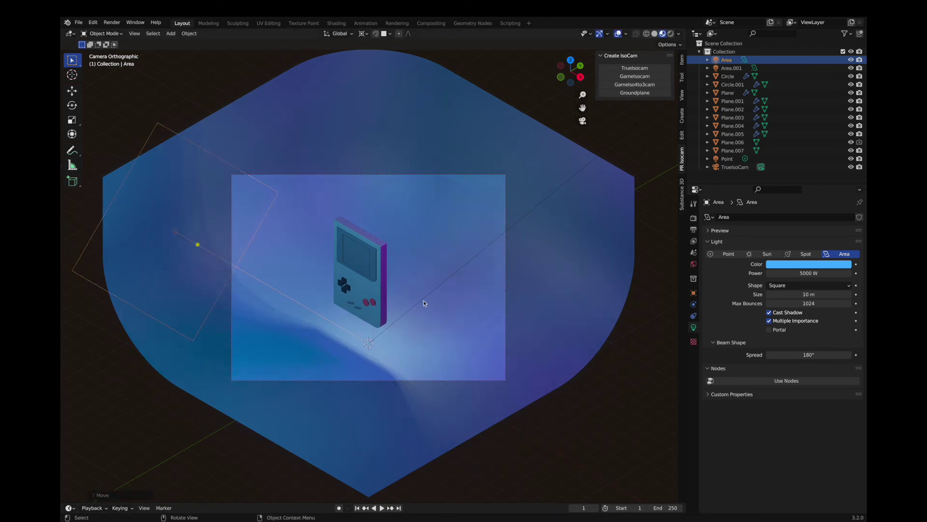
Turn the second area light pink and compare both lights' colours
click(368, 343)
click(821, 263)
mouse_move(828, 173)
mouse_down()
mouse_move(834, 191)
mouse_move(802, 192)
mouse_up()
click(334, 323)
click(809, 264)
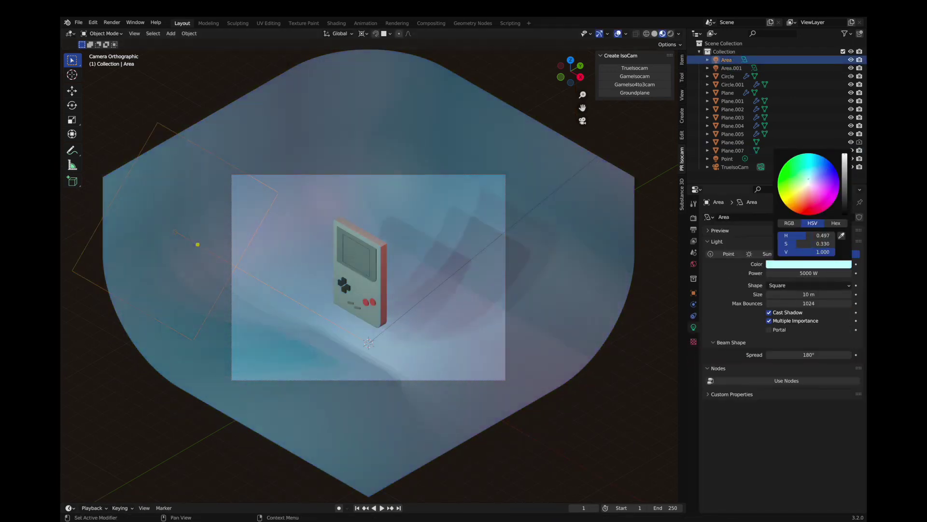
click(732, 67)
click(809, 264)
Shift the curved backdrop's base colour toward deep blue
click(565, 258)
click(693, 359)
click(813, 323)
mouse_move(816, 231)
mouse_down()
mouse_move(833, 220)
mouse_move(805, 221)
mouse_move(824, 225)
mouse_up()
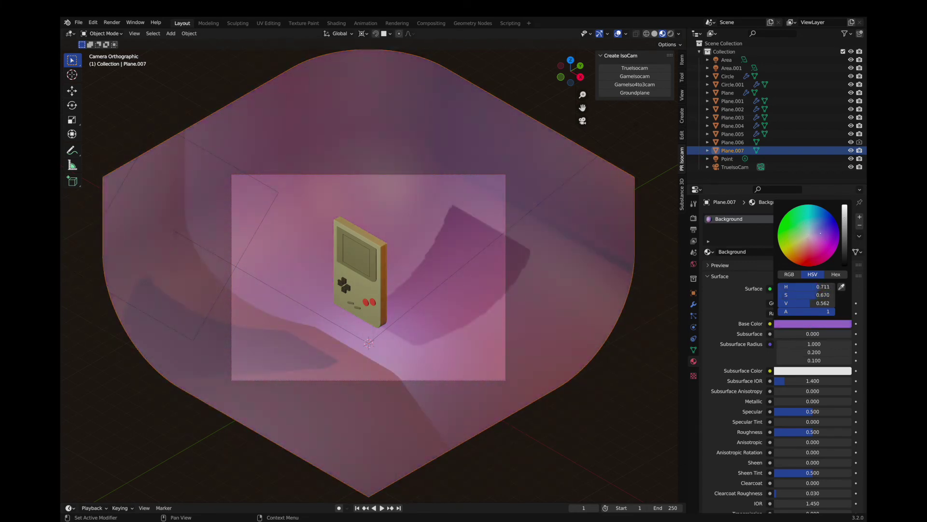
drag(824, 225, 824, 224)
Raise the world colour from near-black to deep purple and preview the full render
click(694, 264)
click(813, 268)
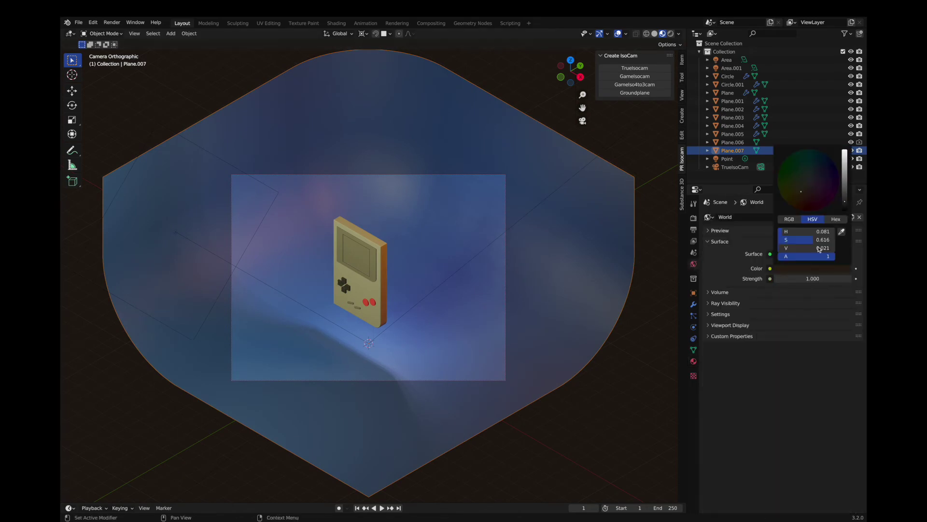
drag(844, 191, 844, 161)
scroll(434, 285, up, 2)
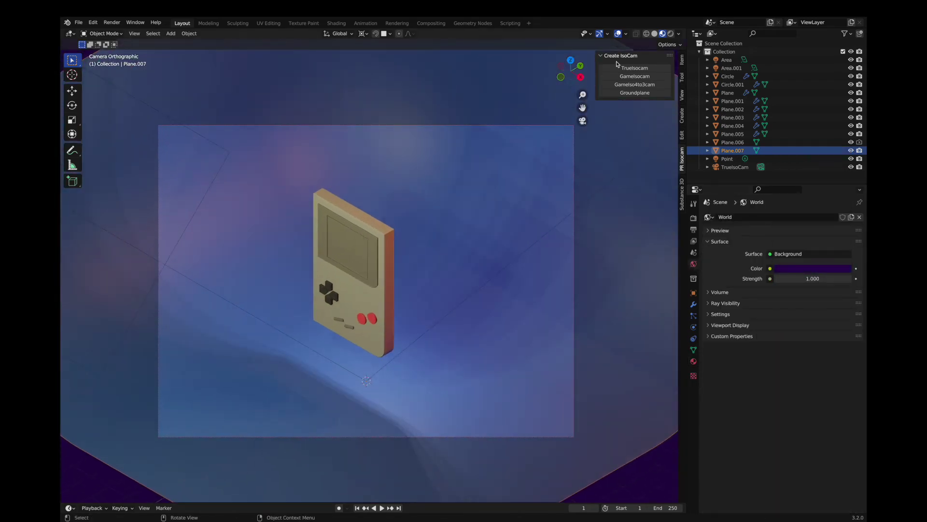
click(670, 33)
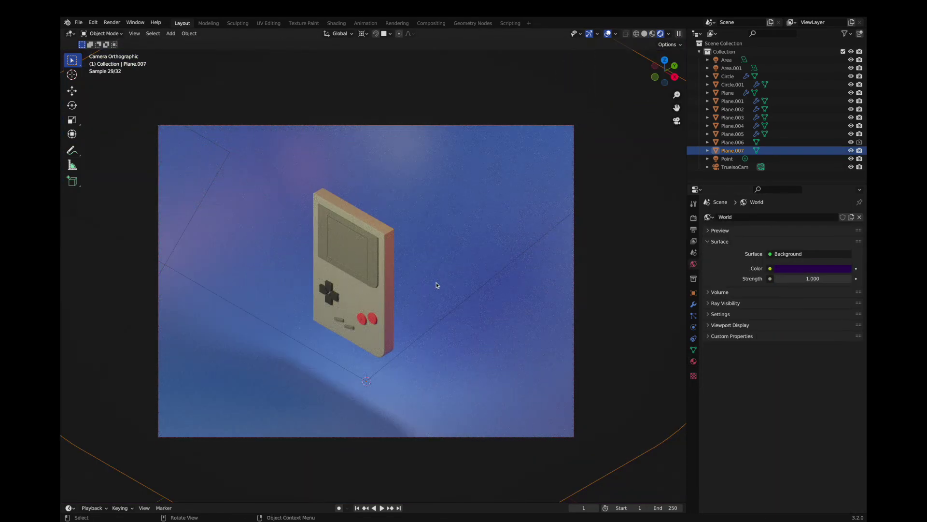
Check the point light's power, then delete the point light
scroll(425, 289, up, 1)
scroll(396, 295, up, 1)
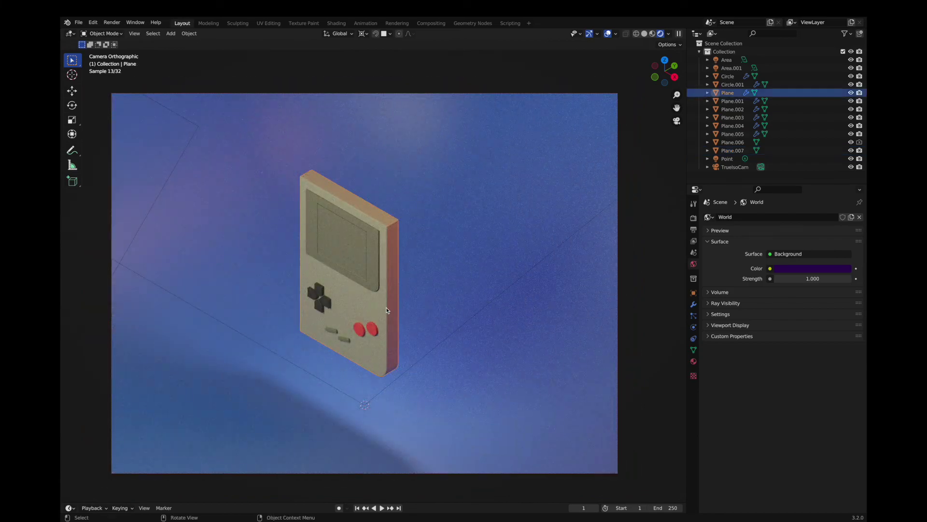
click(365, 404)
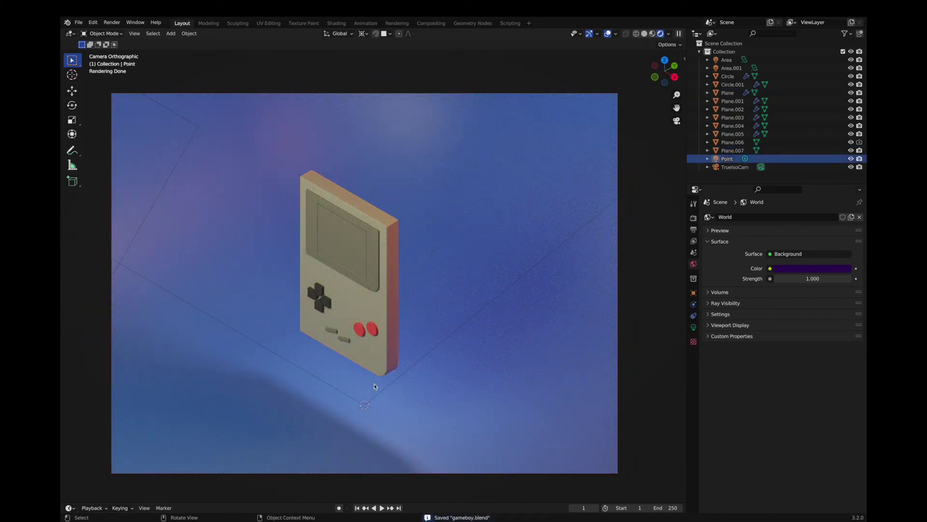
click(694, 293)
click(693, 327)
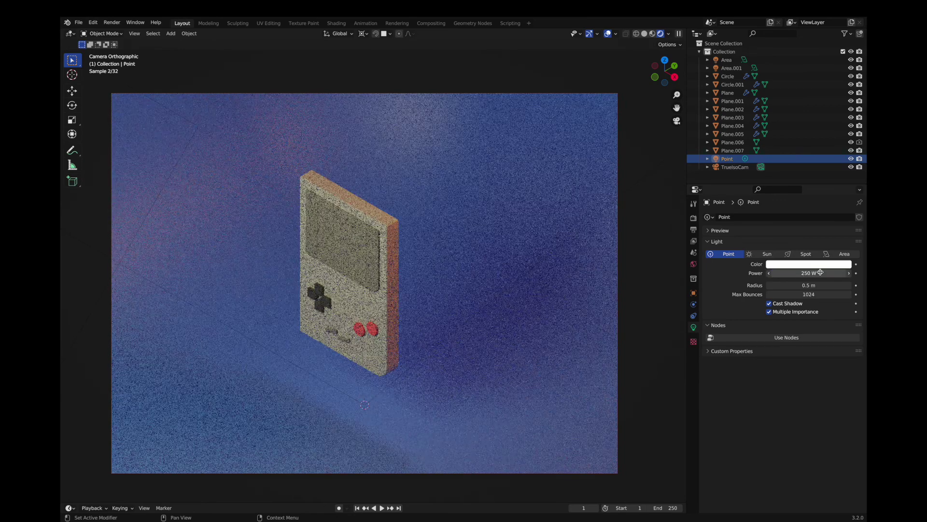
click(694, 292)
key(Delete)
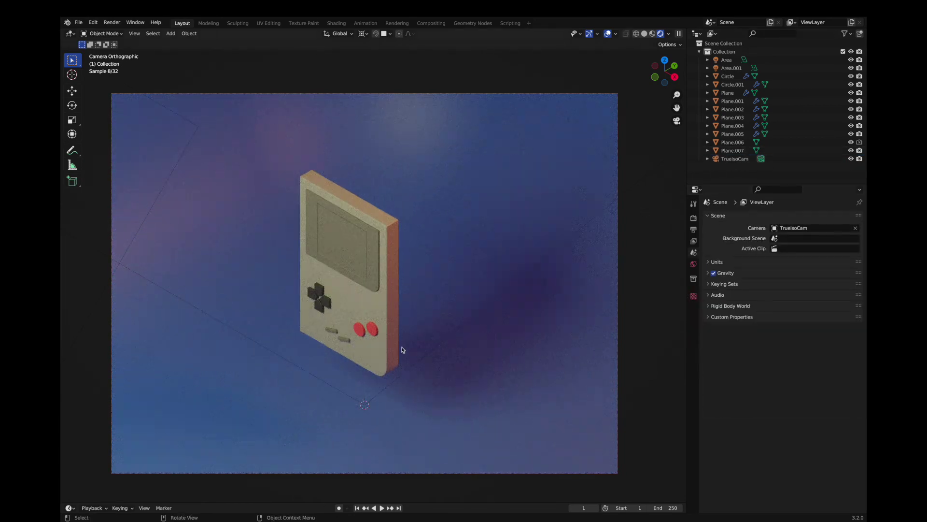
Add an area light above the Game Boy and scale it to 4.6 m
scroll(399, 348, down, 2)
key(shift+a)
click(426, 309)
key(g)
key(z)
click(429, 108)
click(693, 327)
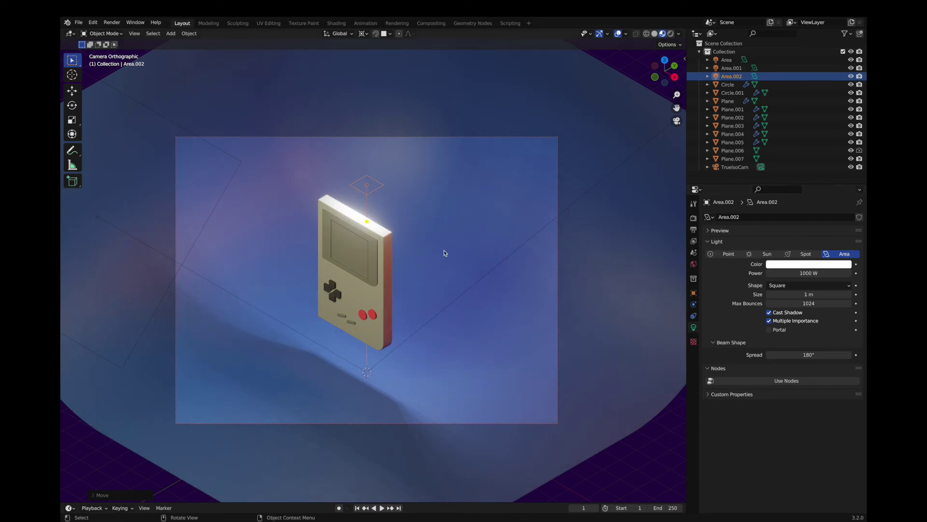
key(s)
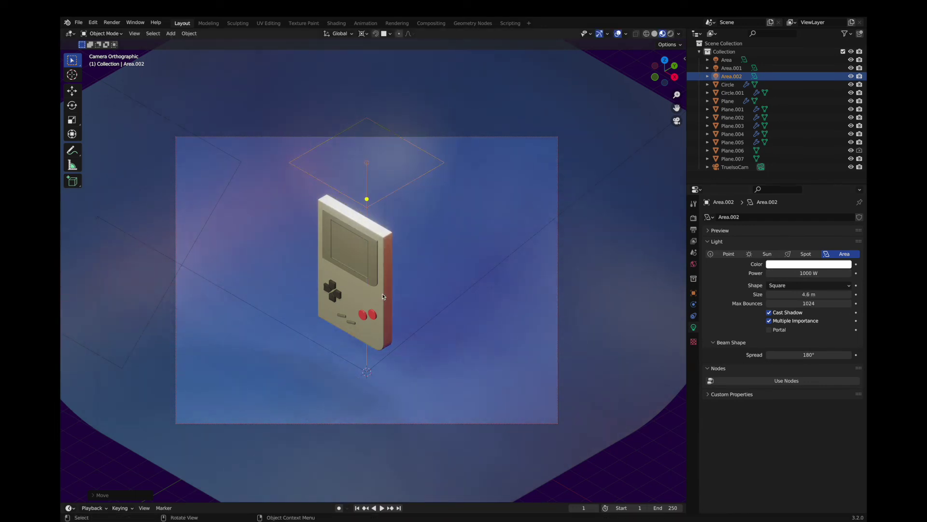
click(381, 294)
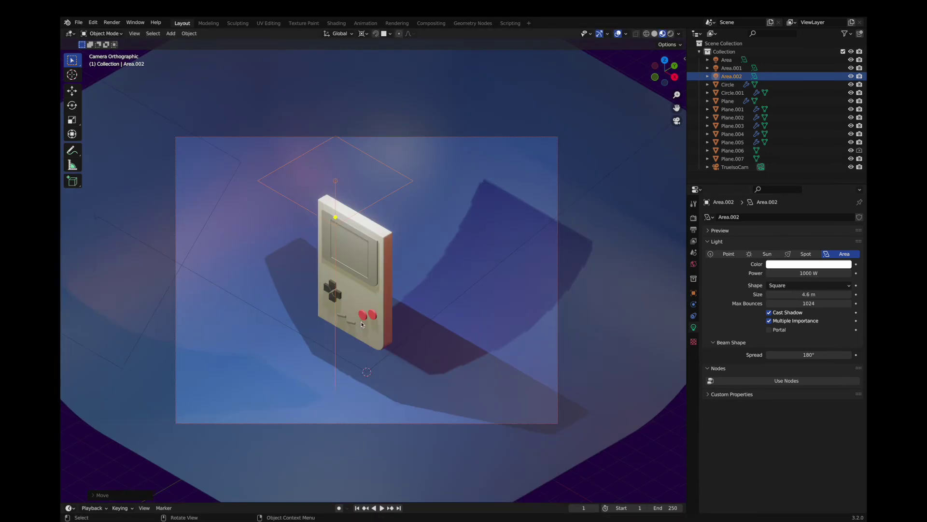
In the rendered camera preview, shift the backdrop colour toward pink-purple
scroll(361, 323, up, 1)
key(z)
click(428, 287)
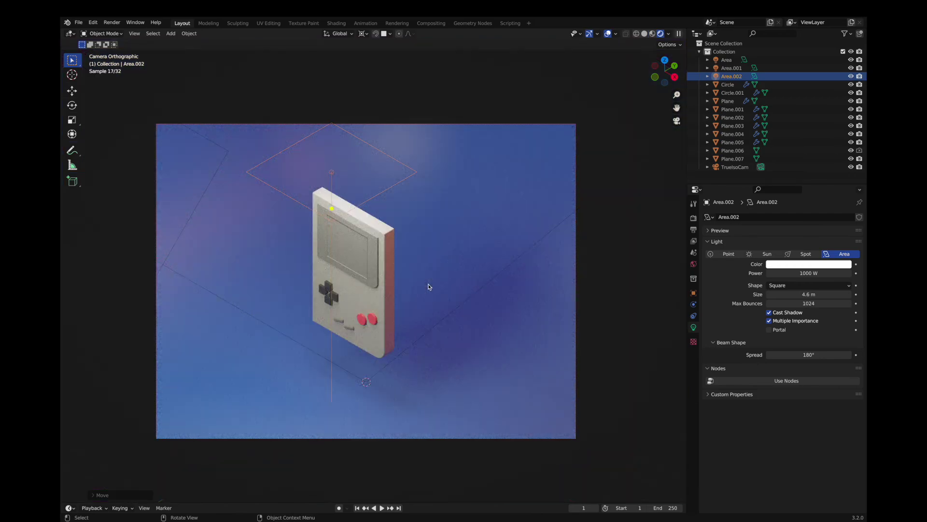
click(567, 375)
click(694, 361)
click(813, 324)
mouse_move(808, 241)
mouse_down()
mouse_move(827, 230)
mouse_move(844, 255)
mouse_up()
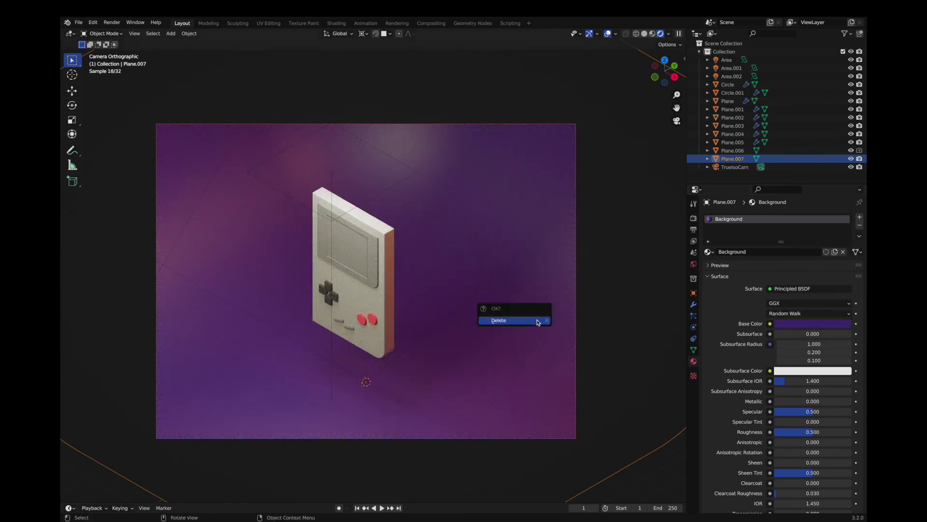
Add a plane scaled 50 as a floor, with the Background material coloured teal
key(shift+a)
click(367, 365)
text(s)
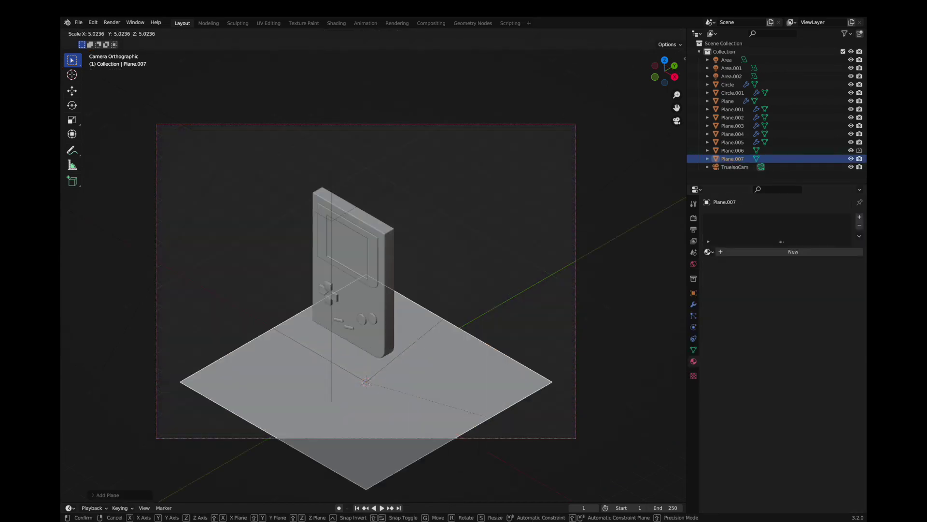
text(50)
key(Return)
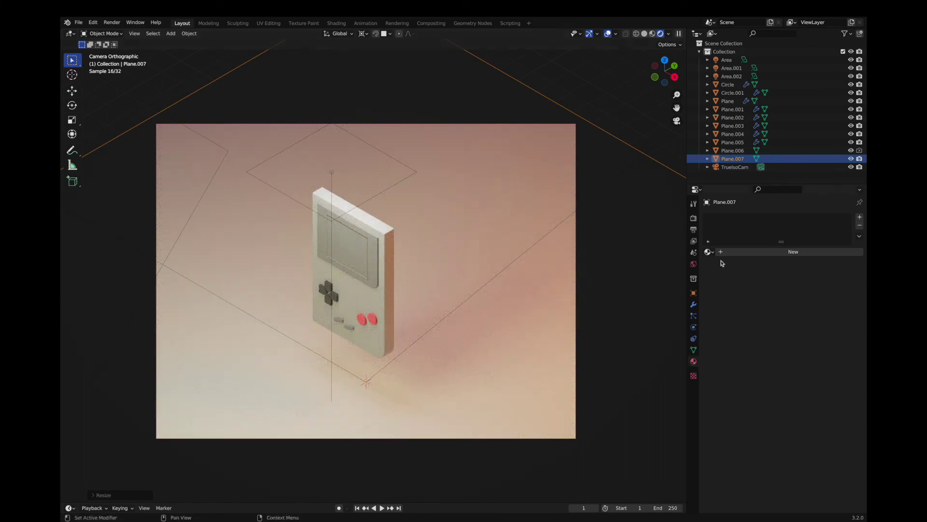
click(708, 252)
click(716, 267)
click(784, 324)
drag(819, 216, 821, 218)
Rotate the Area.001 and Area lights into new orientations
click(732, 68)
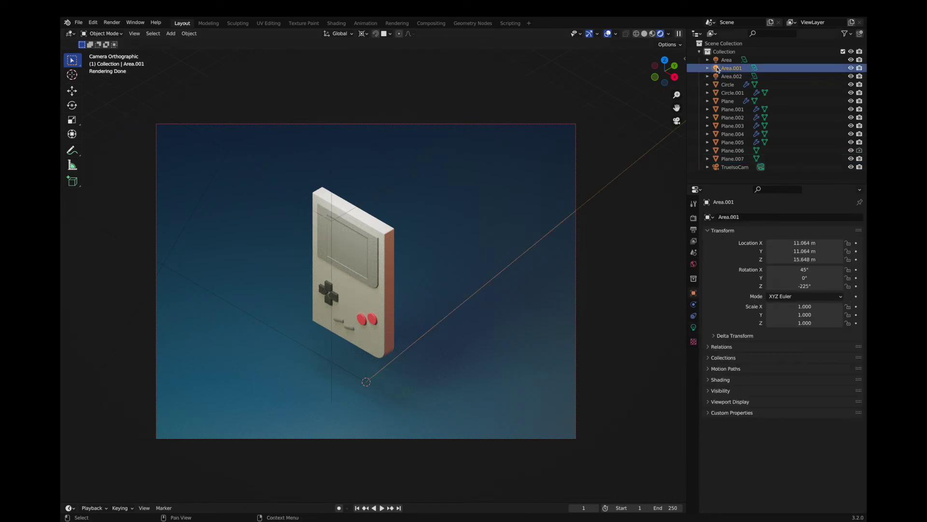
key(r)
click(310, 282)
click(726, 60)
key(r)
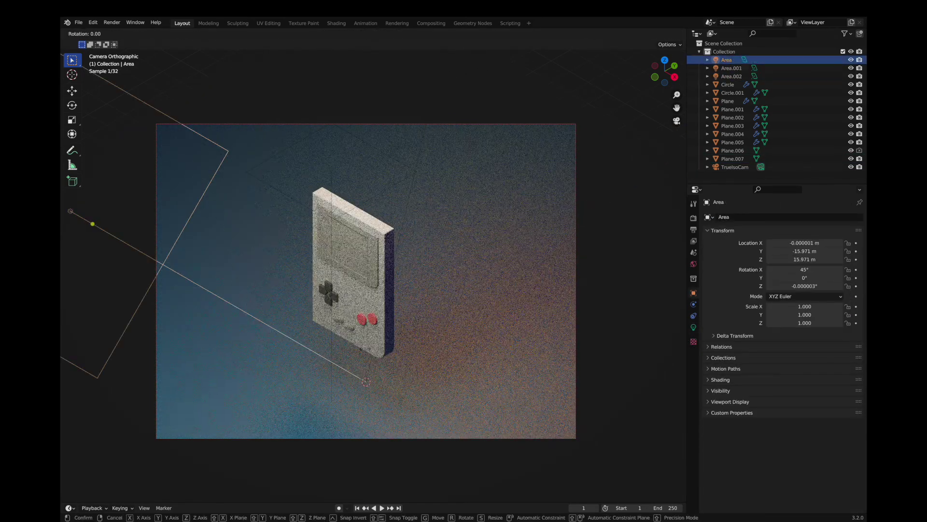
click(674, 376)
Make the Area.001 light salmon pink at 2000 W power
click(693, 326)
click(809, 264)
mouse_move(816, 183)
mouse_down()
mouse_move(838, 181)
mouse_move(827, 186)
mouse_up()
click(731, 69)
click(781, 264)
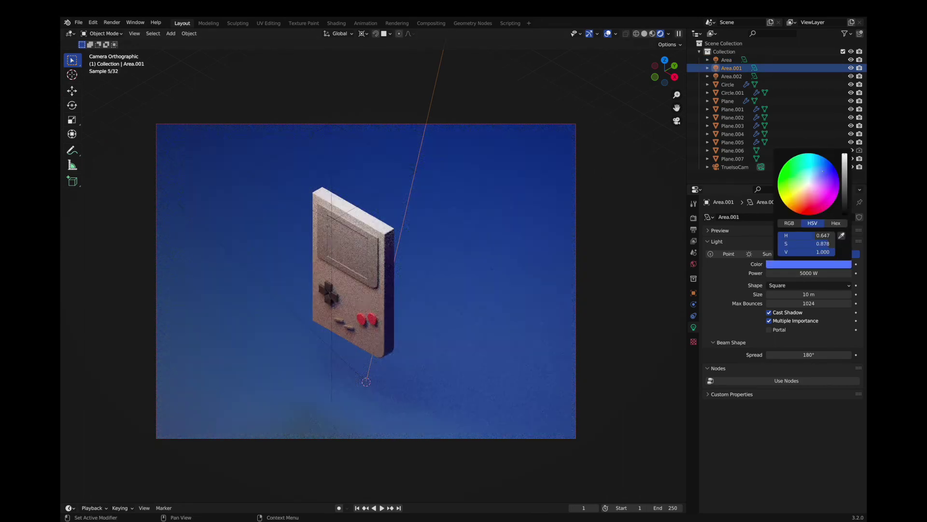
double_click(806, 273)
text(2000)
key(Return)
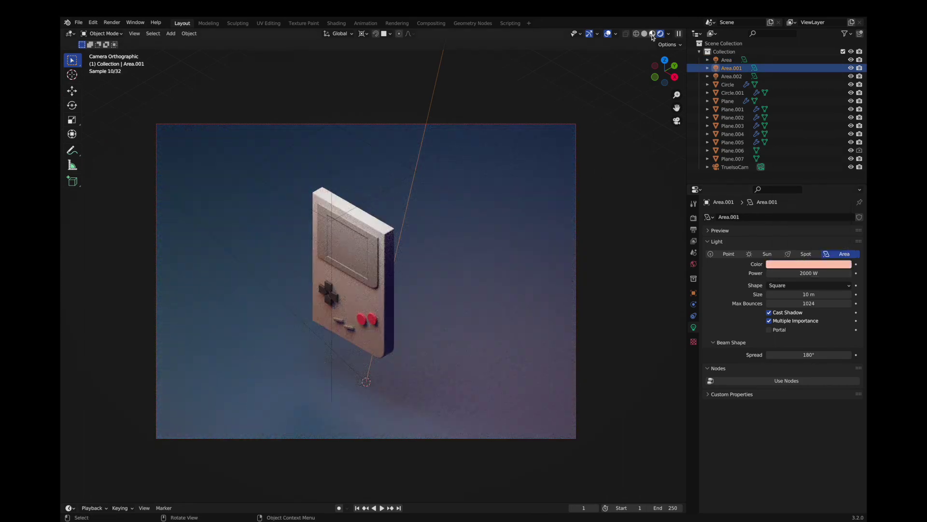
In solid view, rotate the light around X toward the Game Boy, then return to rendered camera view
click(645, 33)
key(KP_0)
key(r)
key(x)
key(x)
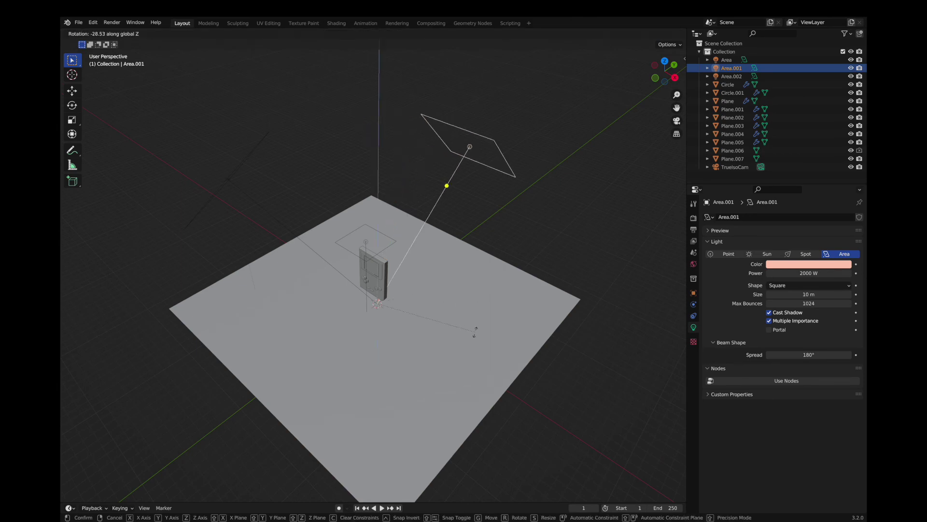
click(482, 328)
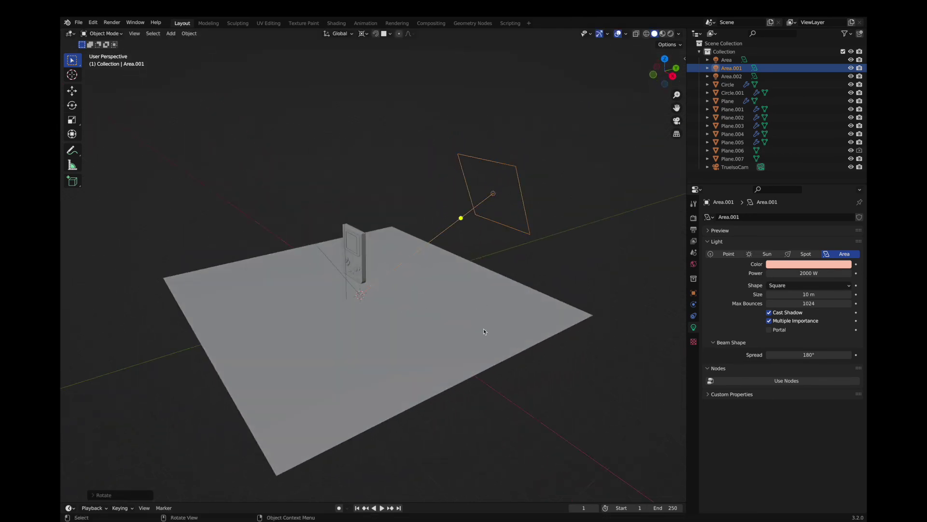
click(726, 60)
key(KP_0)
click(660, 33)
Set the Area light to blue at 2000 W power
click(732, 68)
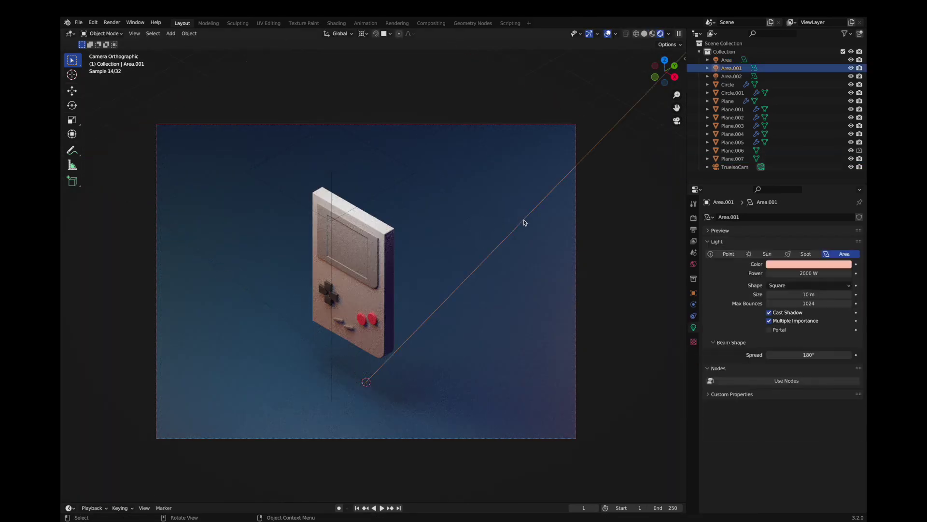
click(809, 263)
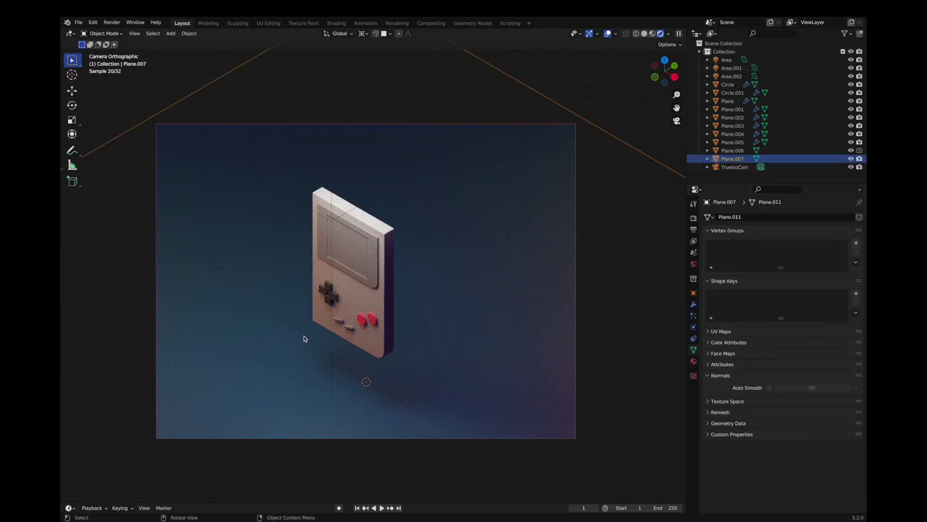
click(726, 59)
click(809, 264)
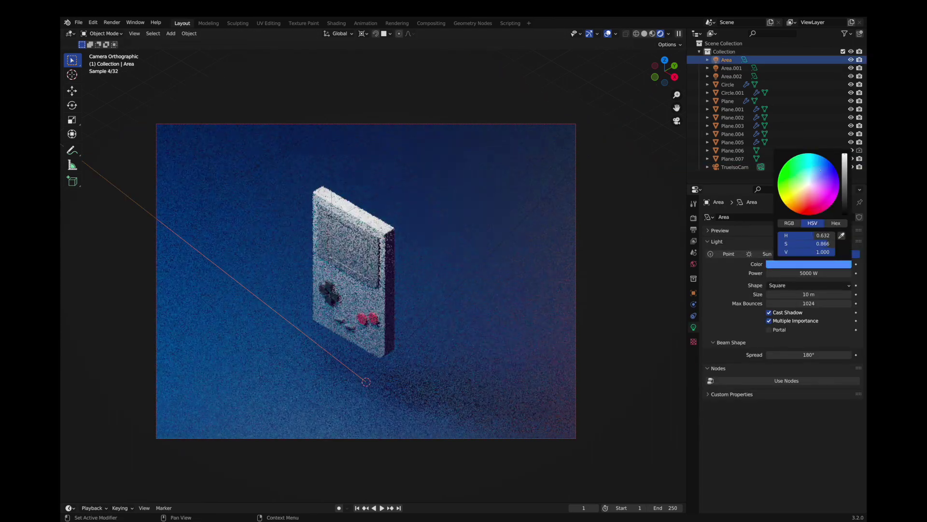
click(806, 273)
text(00)
key(Return)
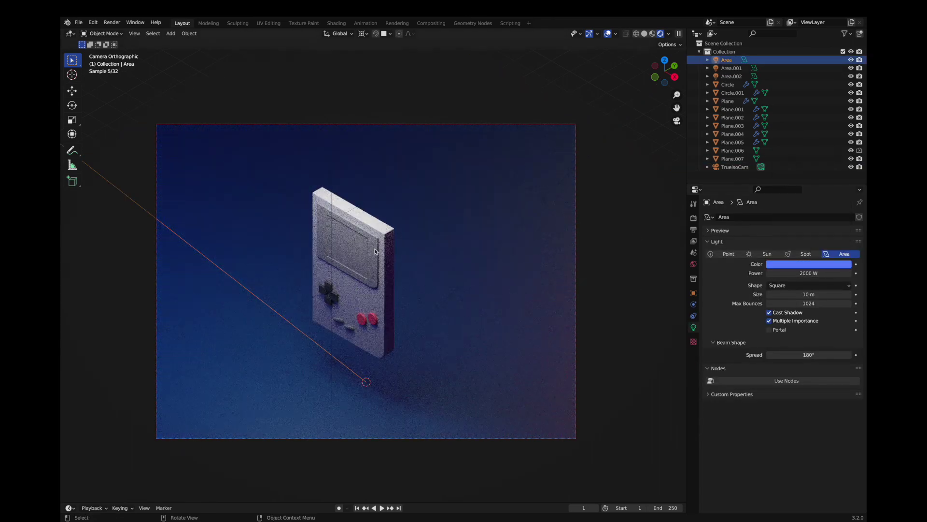
Review the world and floor colours, then save the project
click(693, 263)
click(813, 268)
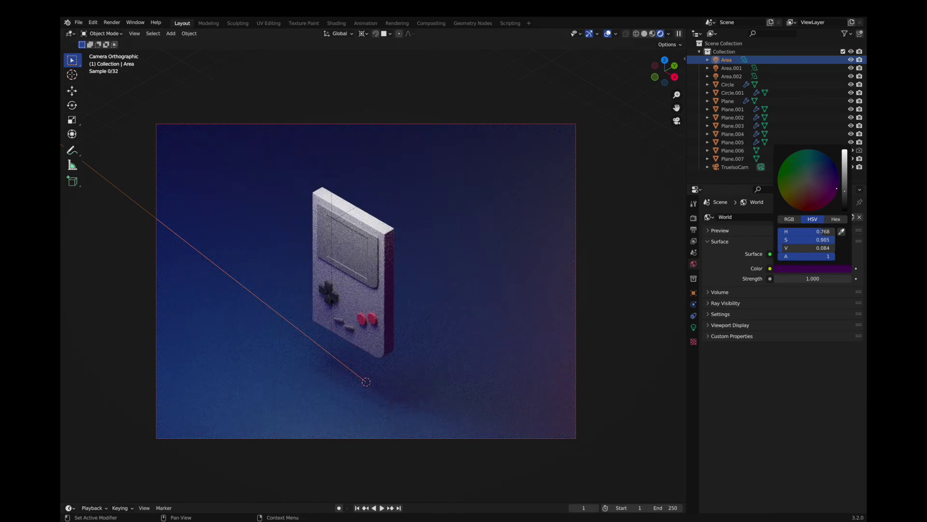
click(732, 158)
click(694, 361)
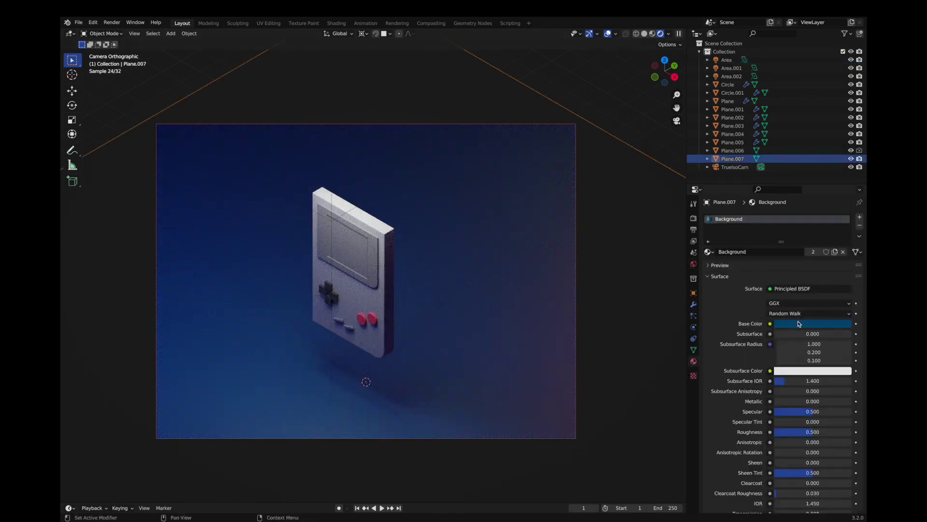
click(812, 323)
scroll(471, 245, up, 1)
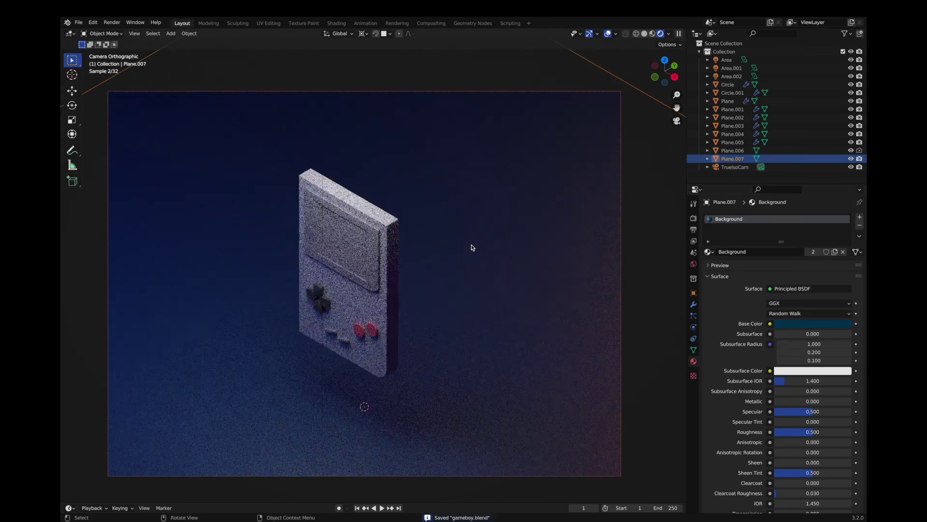
key(ctrl+s)
Reduce TrueIsoCam's orthographic scale to 14 to frame the Game Boy tighter
click(735, 167)
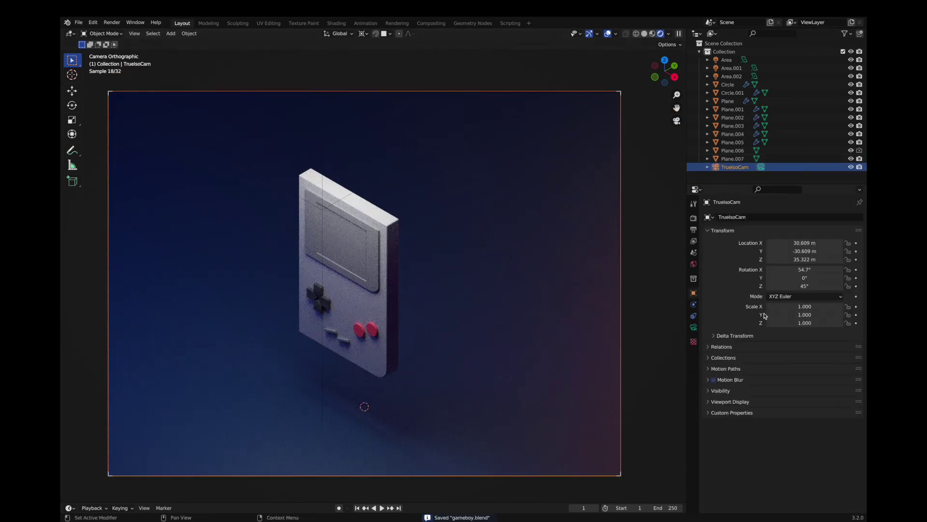
click(693, 327)
drag(809, 256, 788, 256)
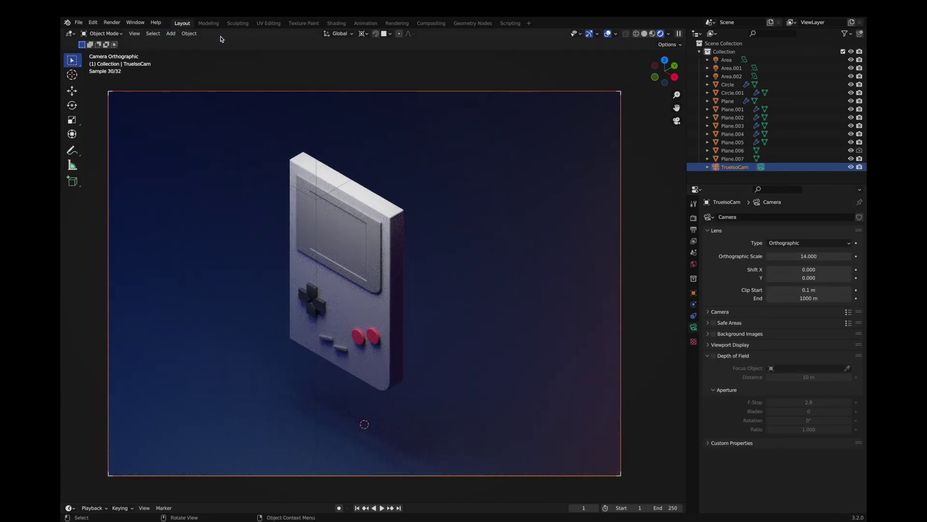
Check render sampling (capped at 512 samples) and render the final image
click(694, 217)
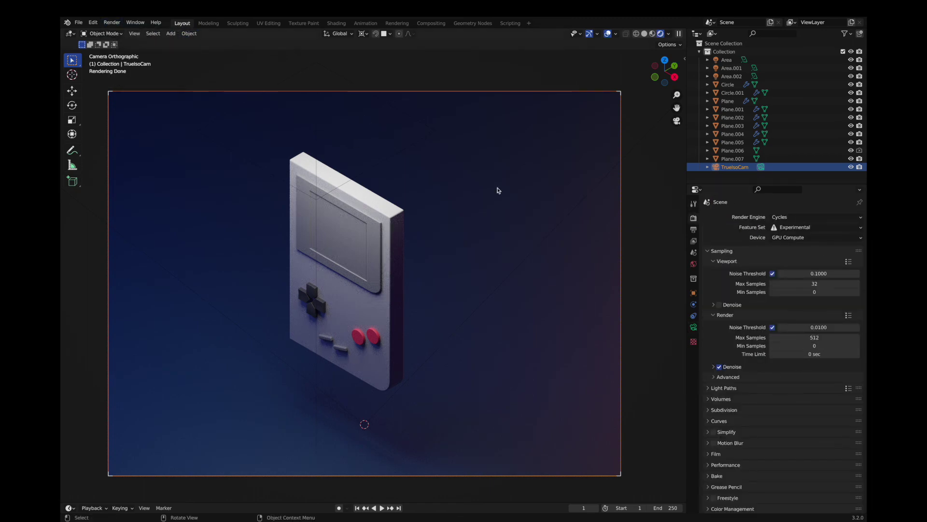
click(137, 33)
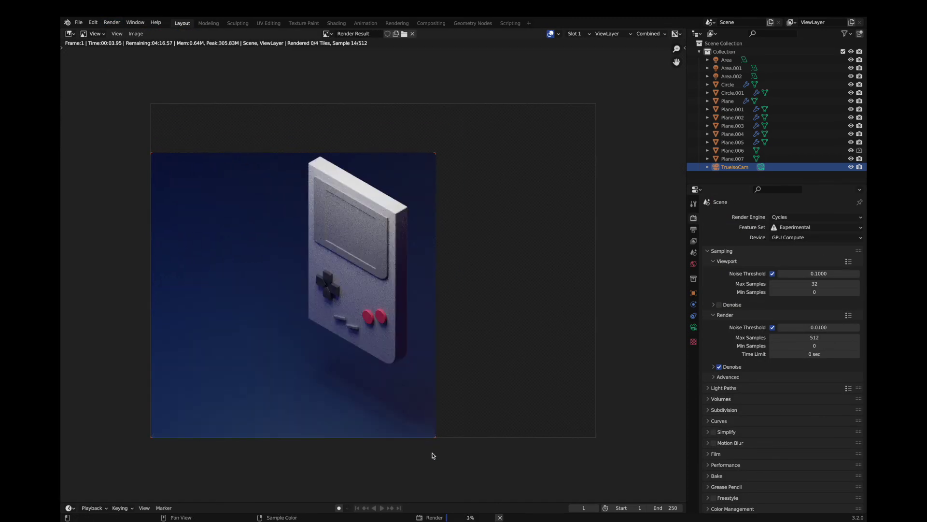